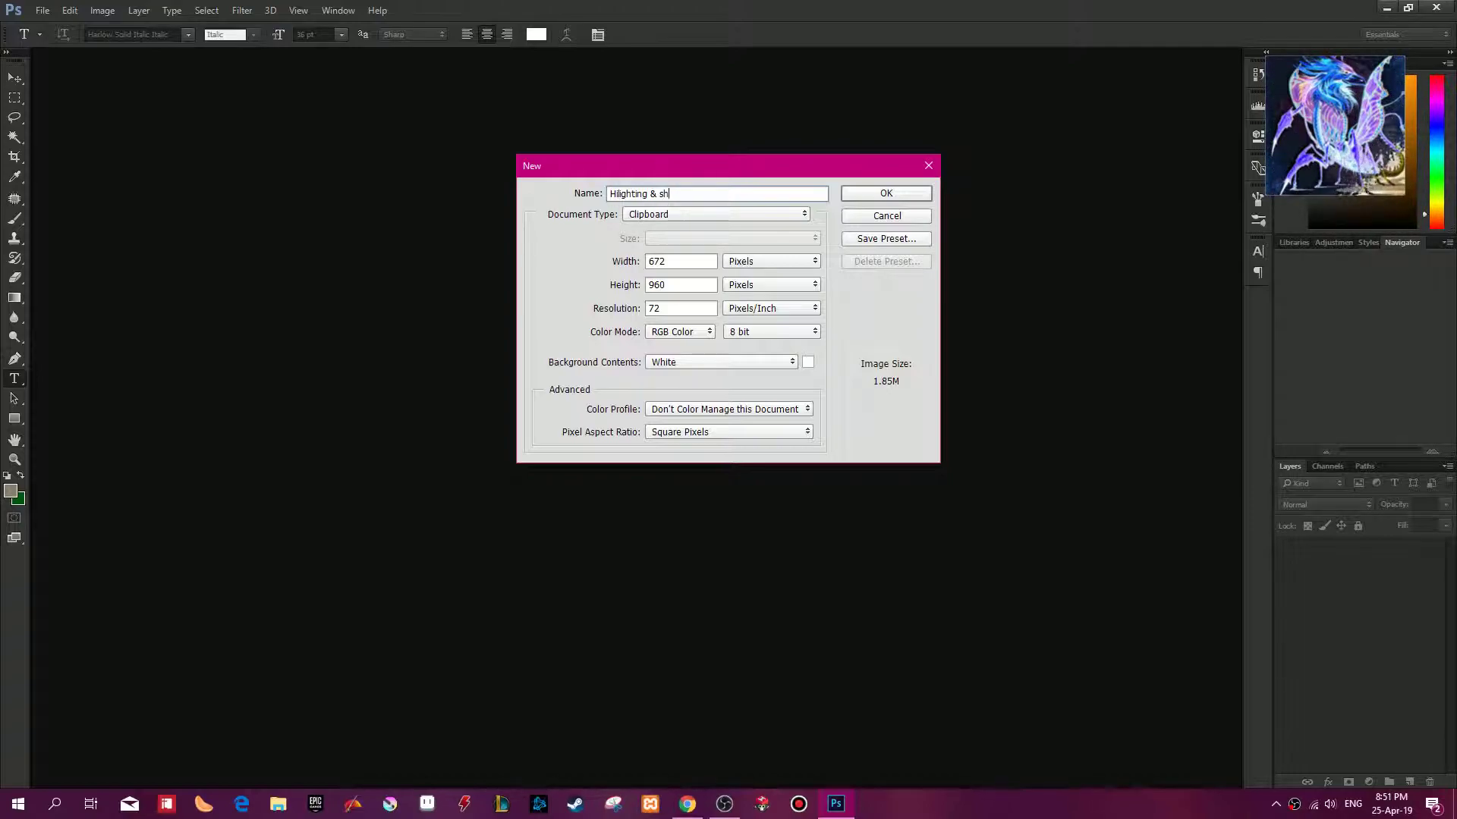
Step: Create a 672 × 960 px document named "Hilighting & shadows" and paste the wedding photo into it
{"action": "key", "text": "Return"}
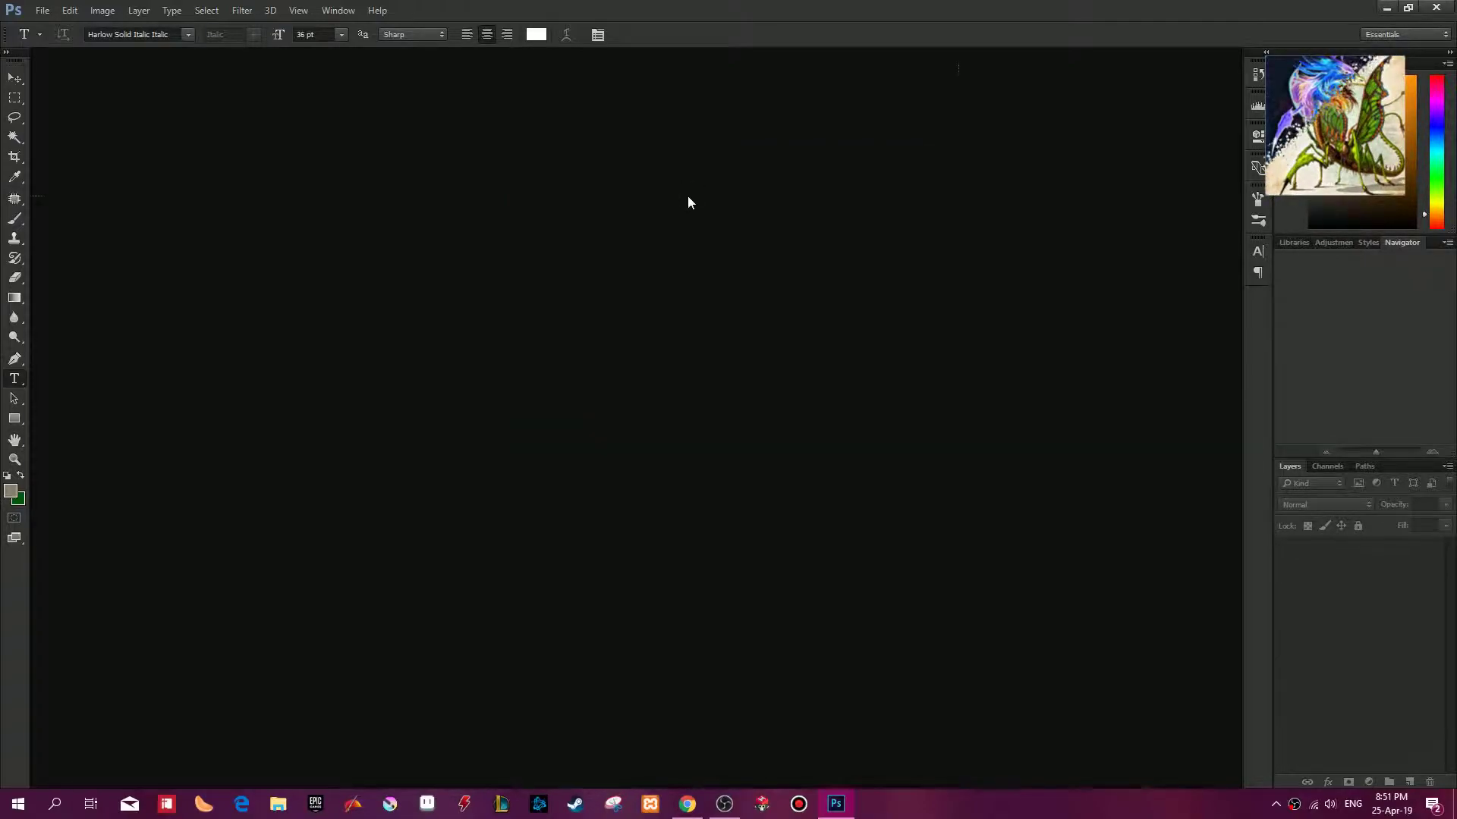
{"action": "key", "text": "ctrl+v"}
{"action": "scroll", "coordinate": [620, 403], "scroll_direction": "left", "scroll_amount": 7}
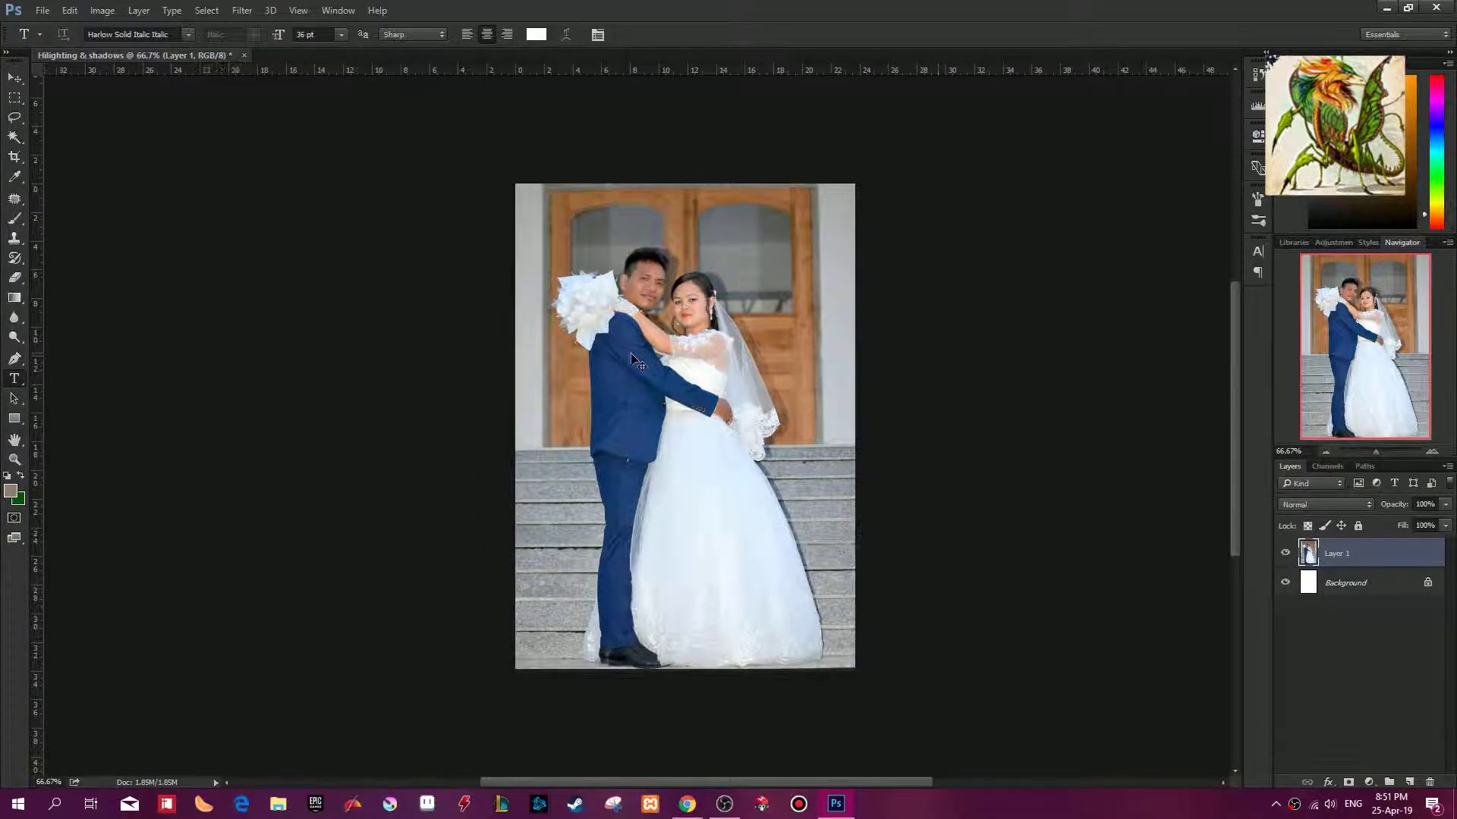
Step: Paint out the small dark spot near the hem of the bride's dress with the Brush, using white sampled from the surrounding fabric
{"action": "scroll", "coordinate": [691, 448], "scroll_direction": "down", "scroll_amount": 1}
{"action": "scroll", "coordinate": [691, 447], "scroll_direction": "right", "scroll_amount": 4}
{"action": "scroll", "coordinate": [686, 438], "scroll_direction": "left", "scroll_amount": 1}
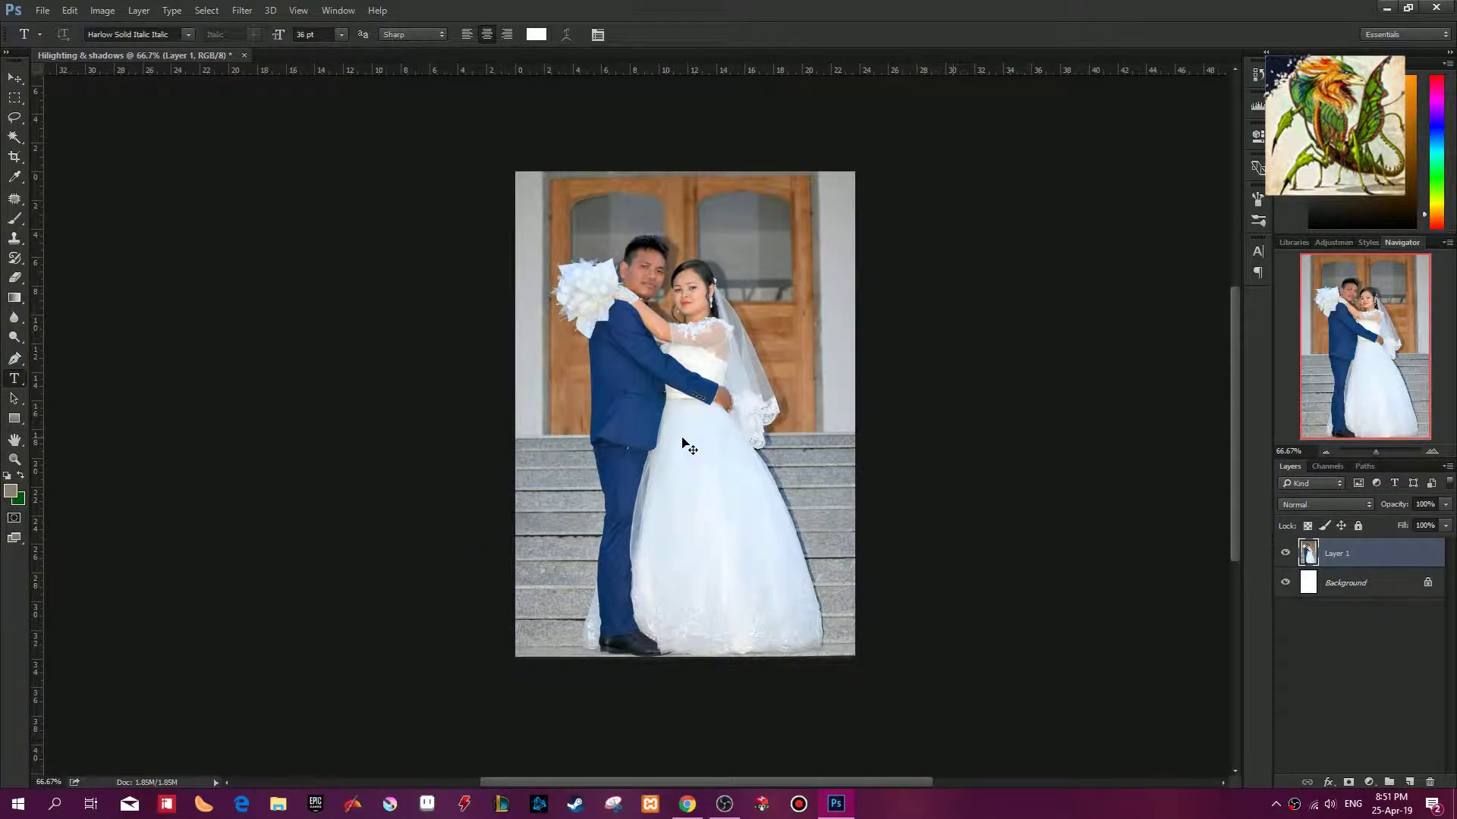
{"action": "scroll", "coordinate": [682, 434], "scroll_direction": "right", "scroll_amount": 2}
{"action": "scroll", "coordinate": [688, 448], "scroll_direction": "up", "scroll_amount": 2}
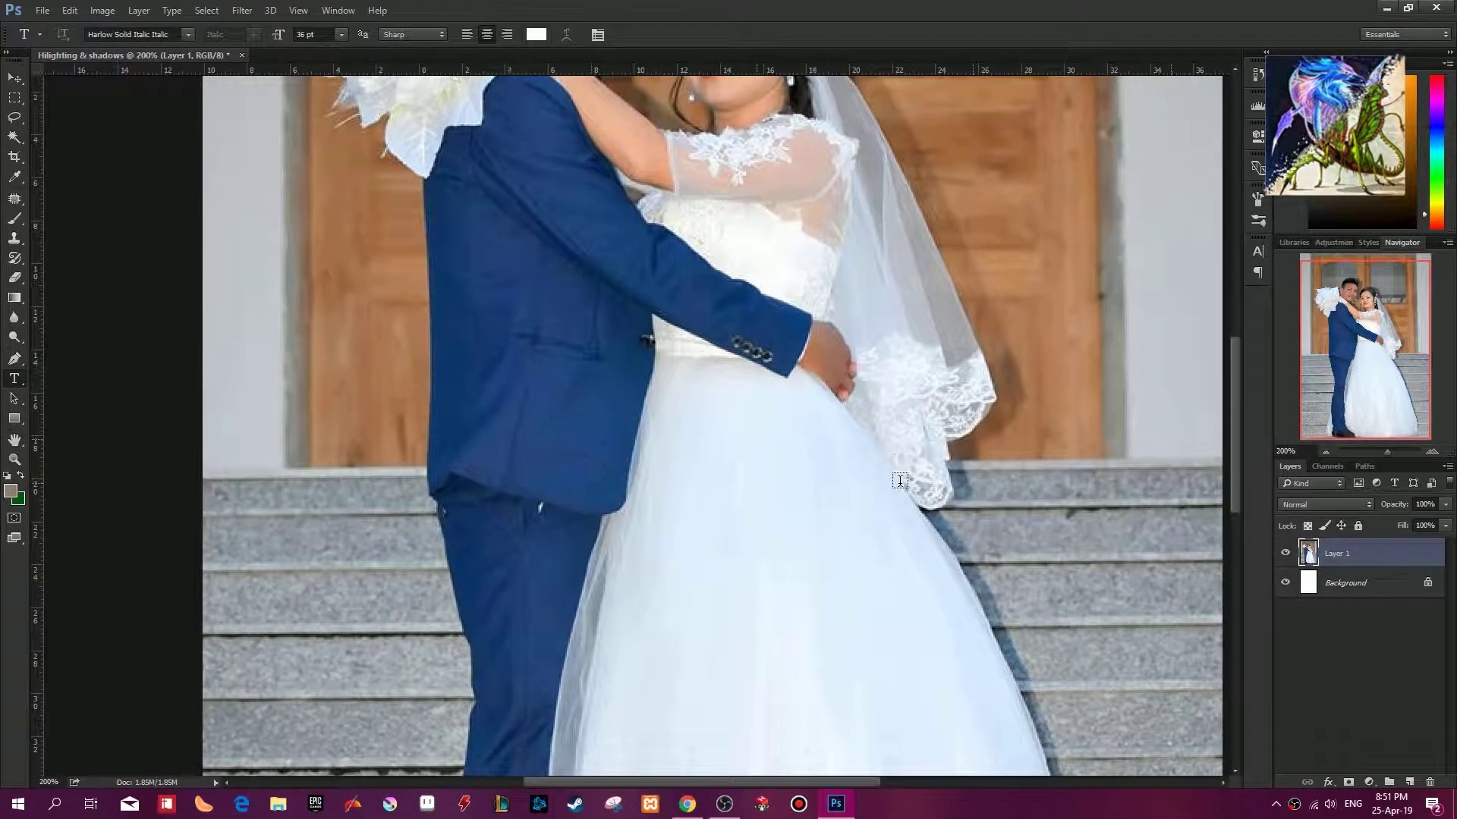
{"action": "scroll", "coordinate": [898, 478], "scroll_direction": "down", "scroll_amount": 2}
{"action": "scroll", "coordinate": [910, 500], "scroll_direction": "down", "scroll_amount": 5}
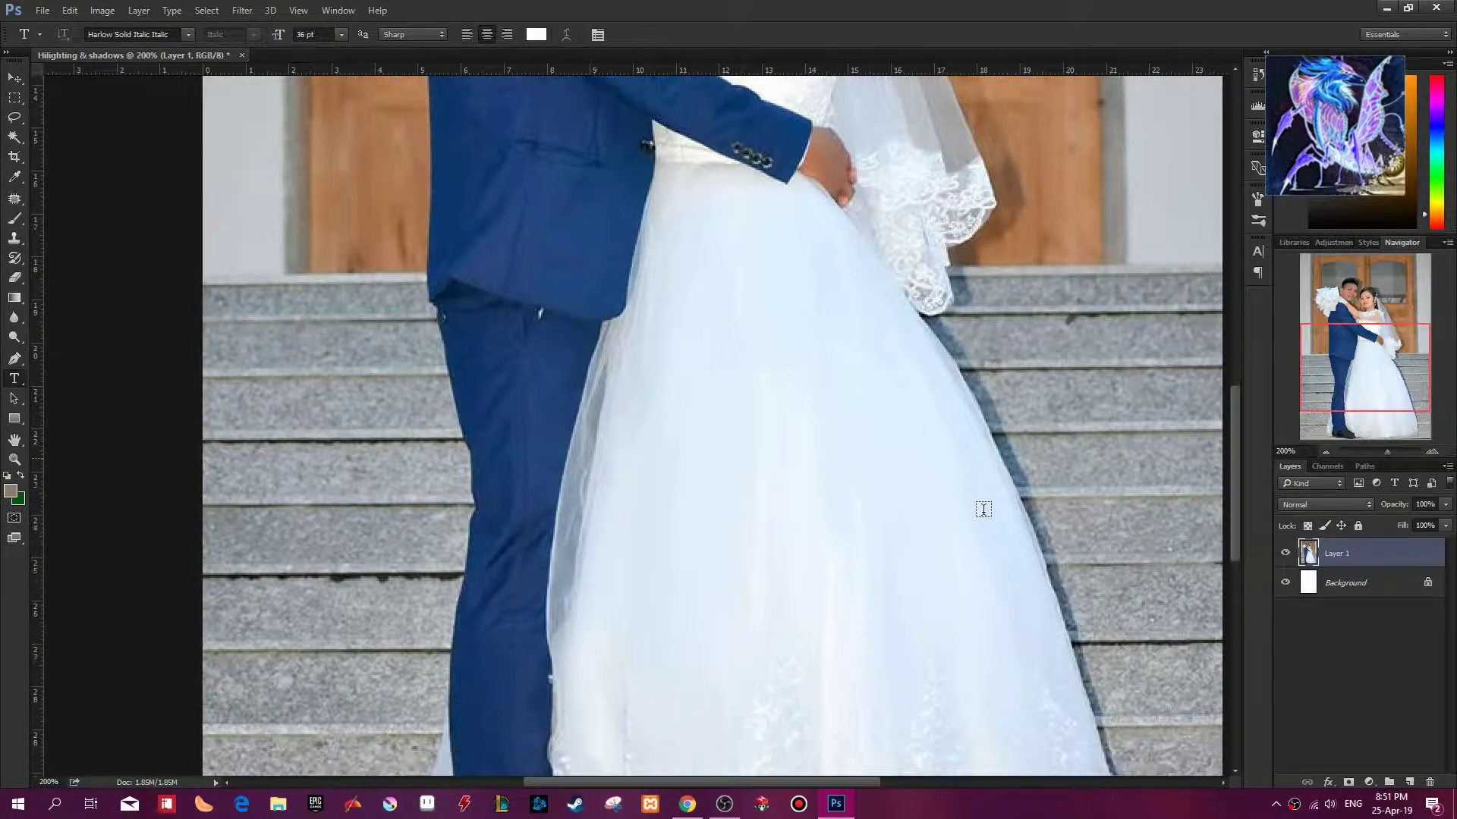
{"action": "scroll", "coordinate": [791, 686], "scroll_direction": "down", "scroll_amount": 2}
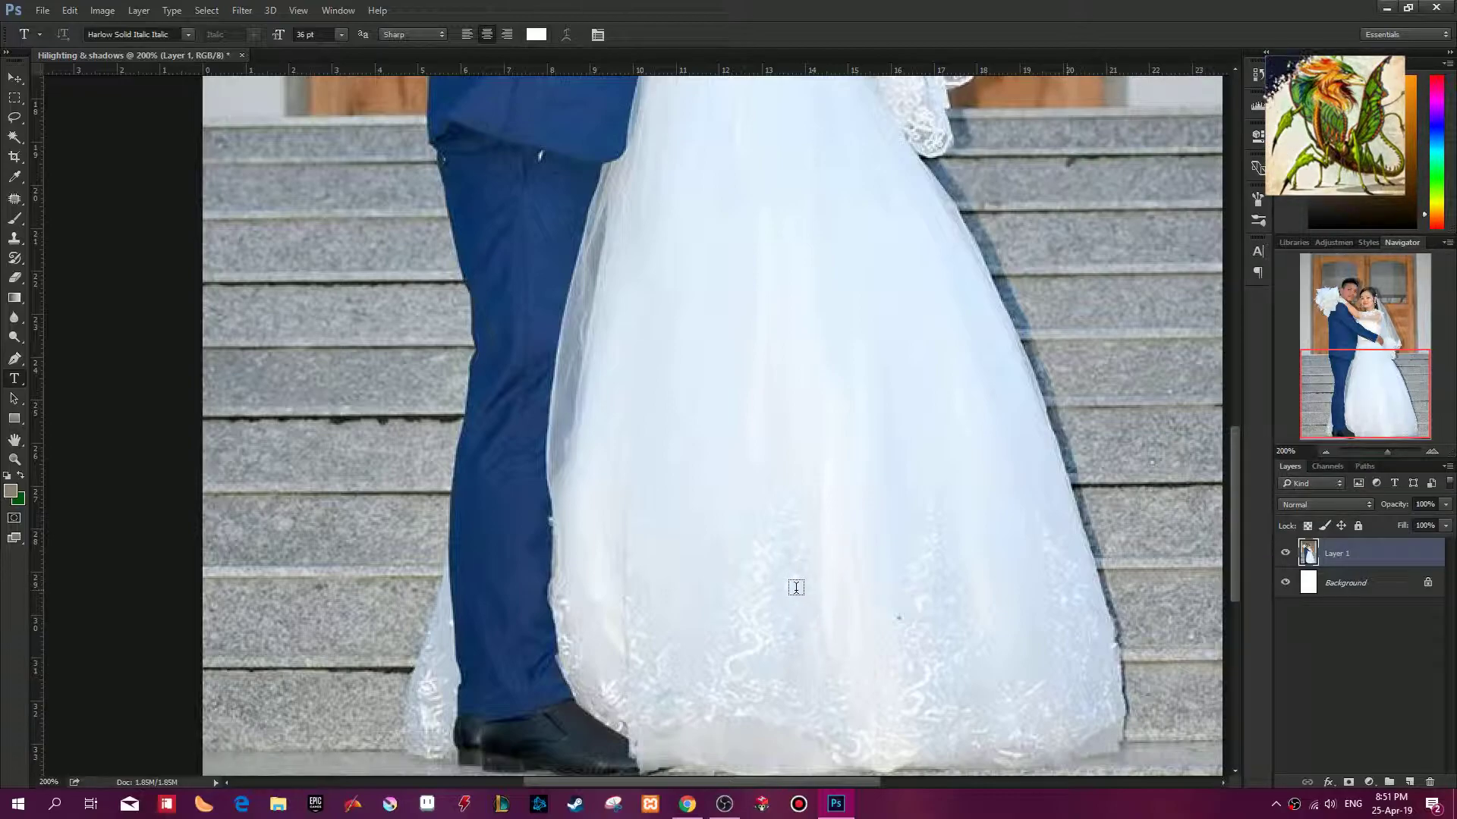
{"action": "key", "text": "b"}
{"action": "left_click", "coordinate": [899, 612], "text": "alt"}
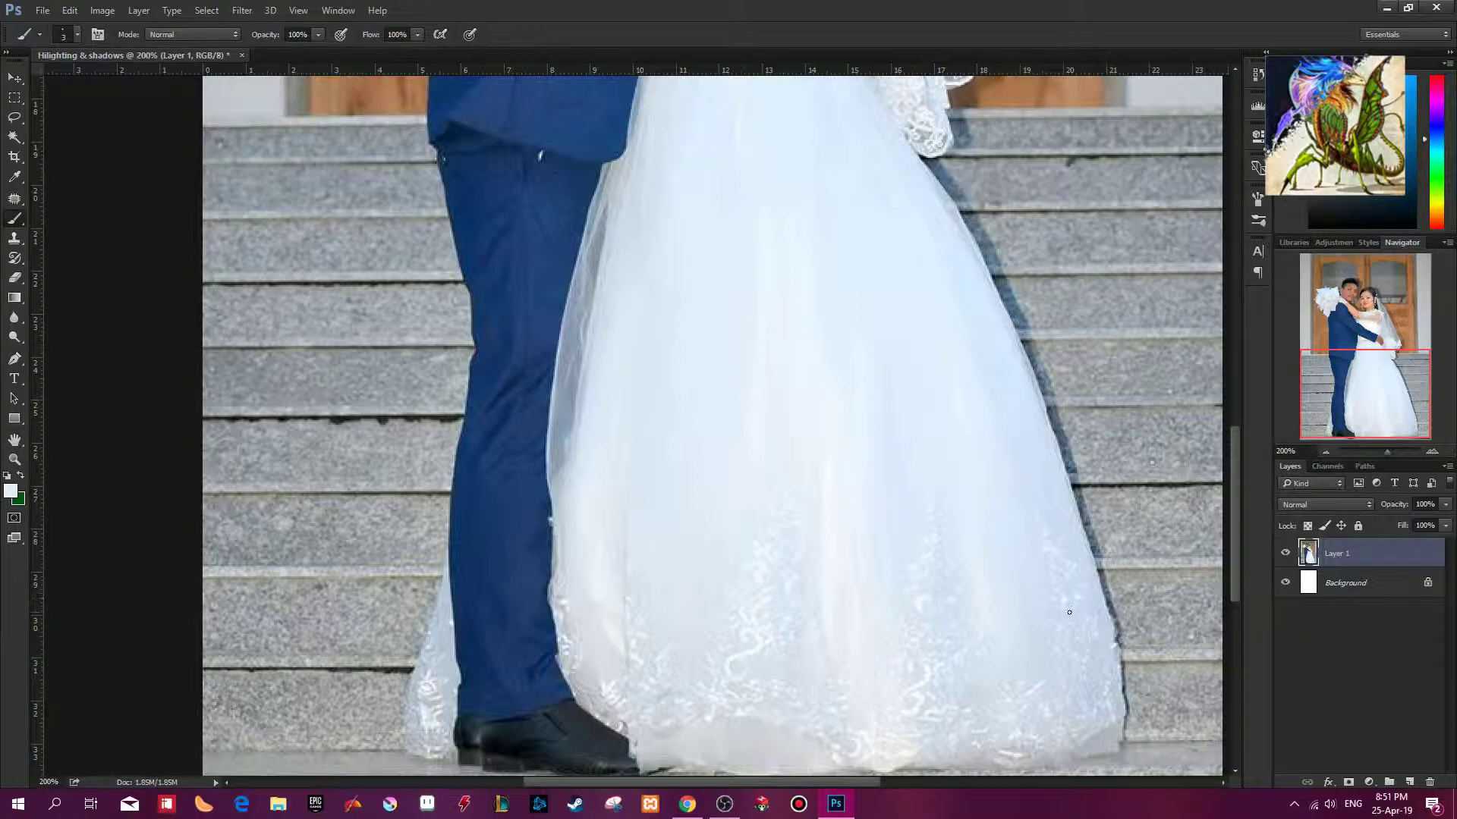
Step: Try painting over the dark stains on the stair edge beside the groom's leg with a sampled stone colour, and undo the stroke
{"action": "key", "text": "ctrl+minus"}
{"action": "mouse_move", "coordinate": [722, 249]}
{"action": "left_mouse_down"}
{"action": "mouse_move", "coordinate": [694, 490]}
{"action": "mouse_move", "coordinate": [714, 327]}
{"action": "left_mouse_up"}
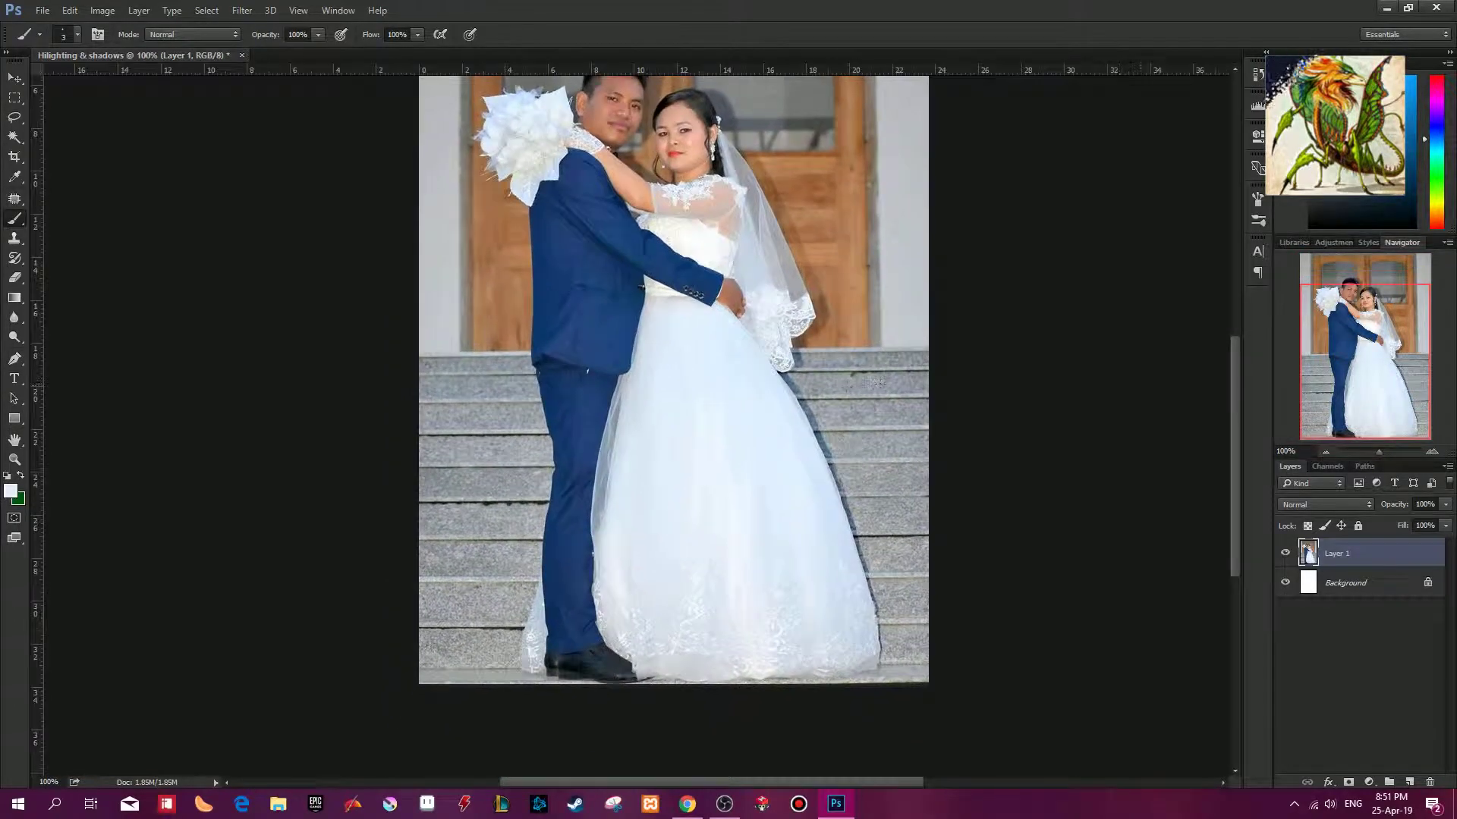
{"action": "key", "text": "ctrl+plus"}
{"action": "left_click_drag", "start_coordinate": [401, 505], "coordinate": [527, 395]}
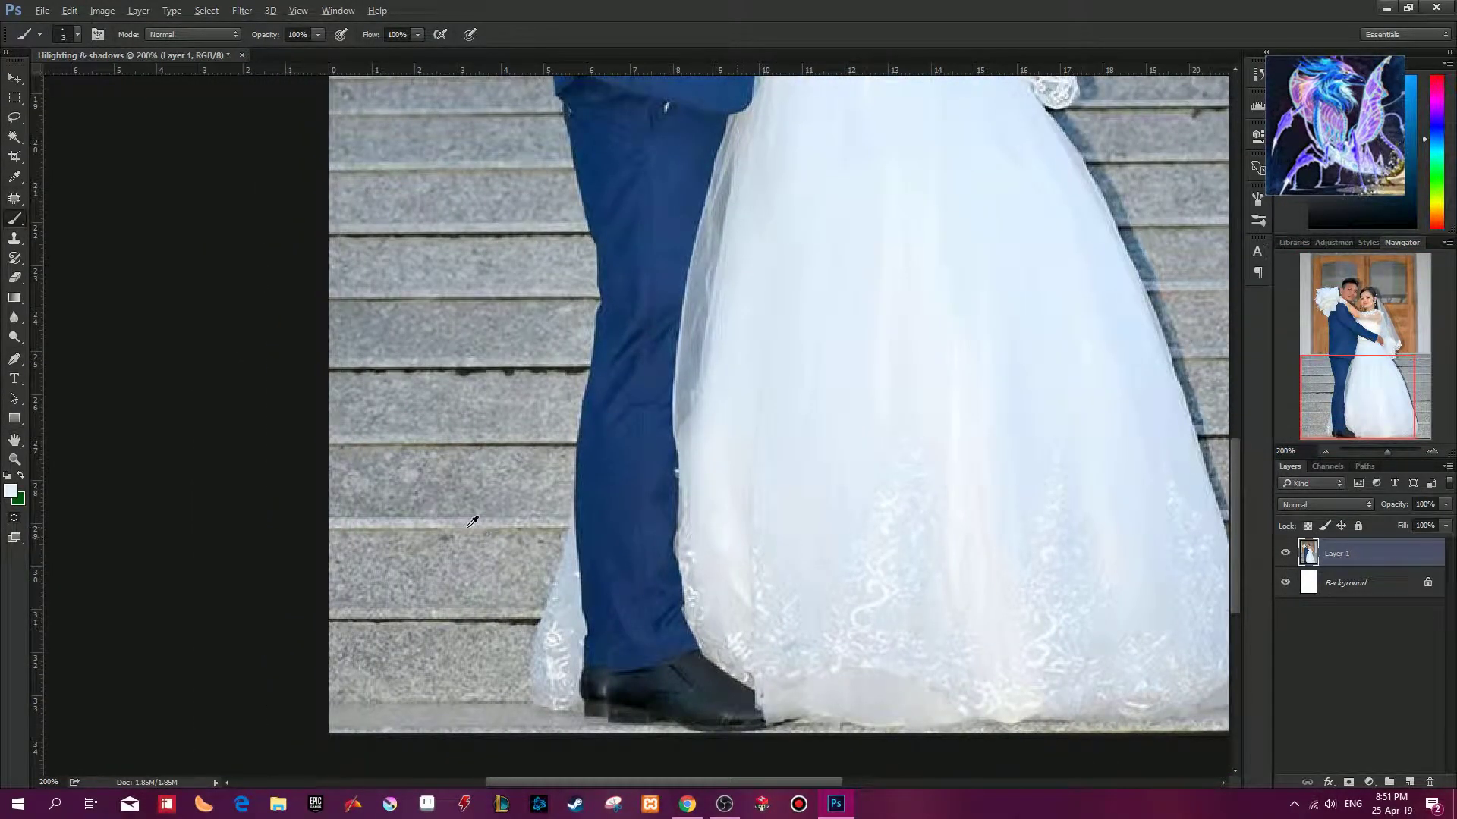
{"action": "left_click", "coordinate": [430, 523], "text": "alt"}
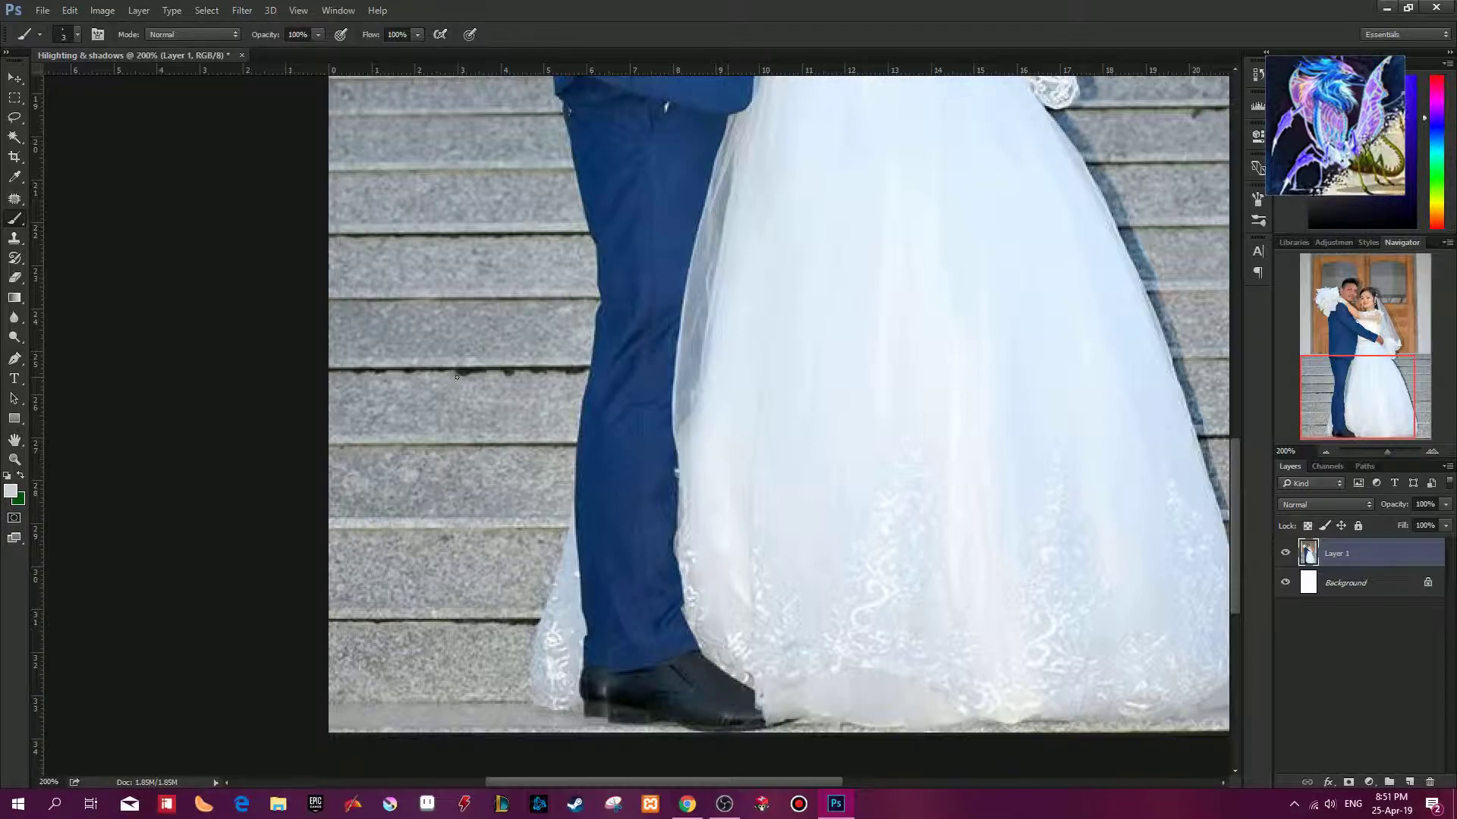
{"action": "left_click_drag", "start_coordinate": [396, 371], "coordinate": [507, 372]}
{"action": "key", "text": "ctrl+z"}
{"action": "left_click", "coordinate": [9, 198]}
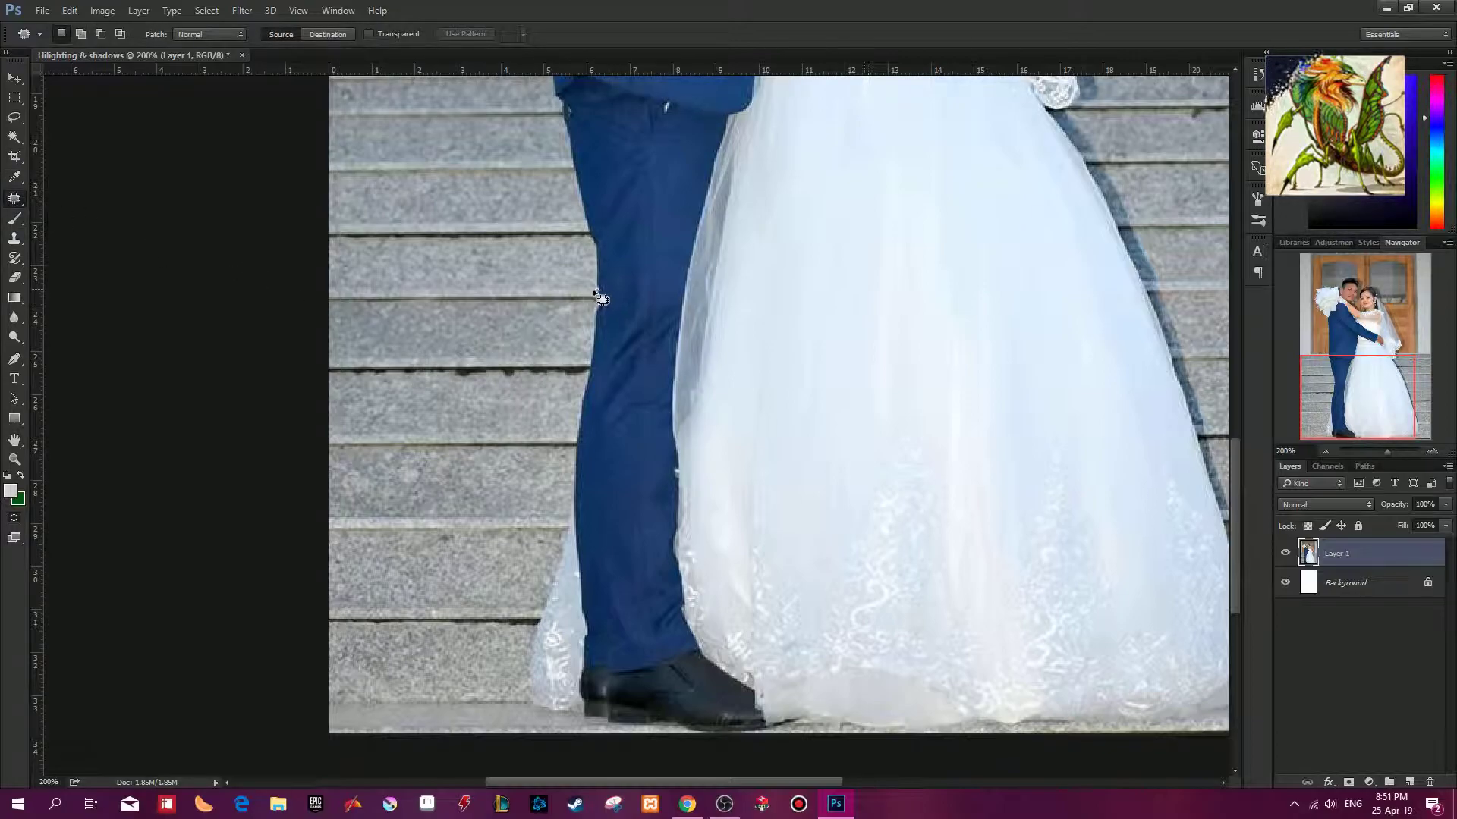
{"action": "mouse_move", "coordinate": [596, 290]}
{"action": "left_mouse_down"}
{"action": "mouse_move", "coordinate": [318, 290]}
{"action": "mouse_move", "coordinate": [598, 291]}
{"action": "left_mouse_up"}
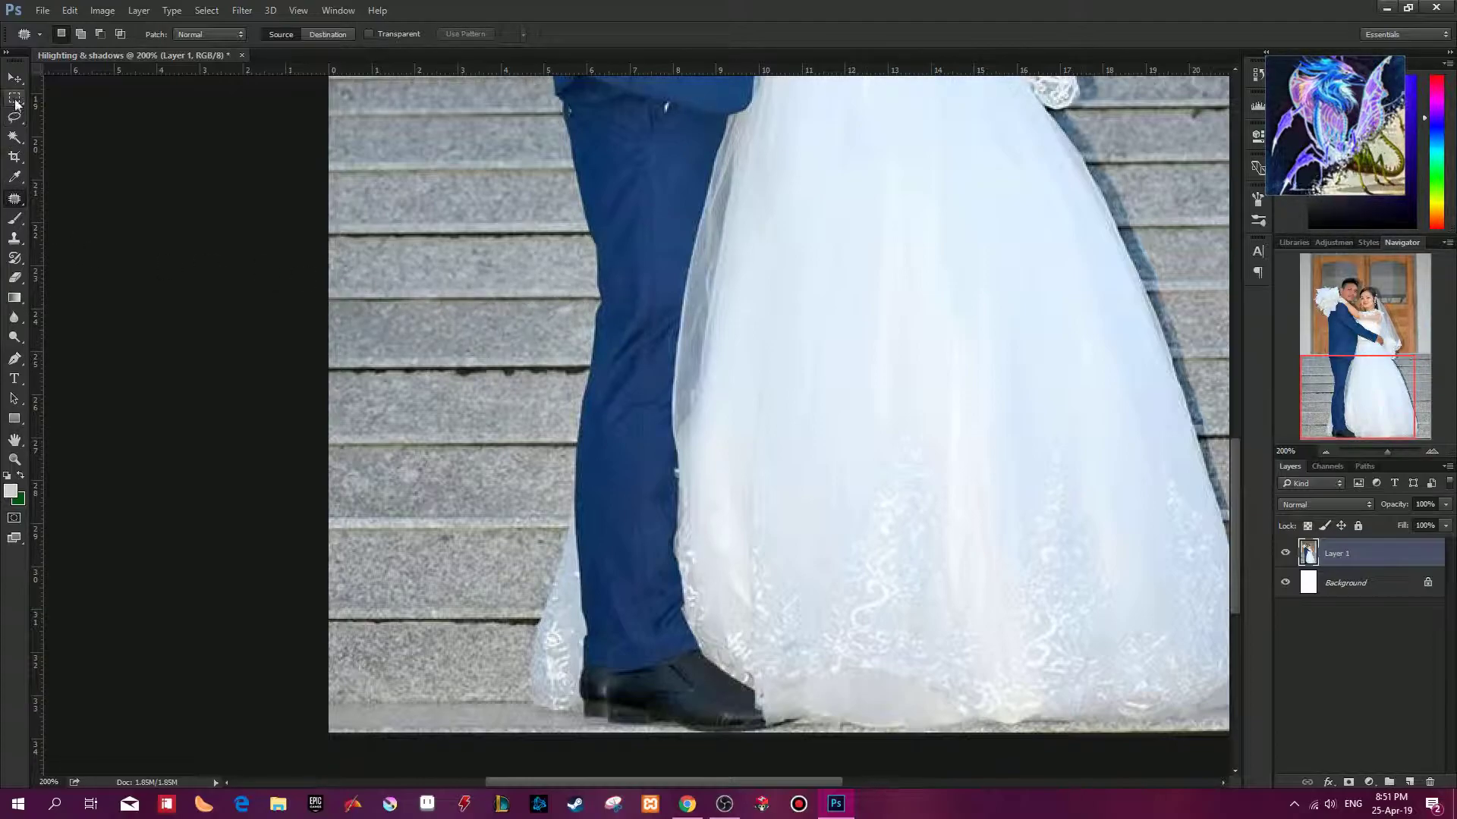
{"action": "right_click", "coordinate": [14, 198]}
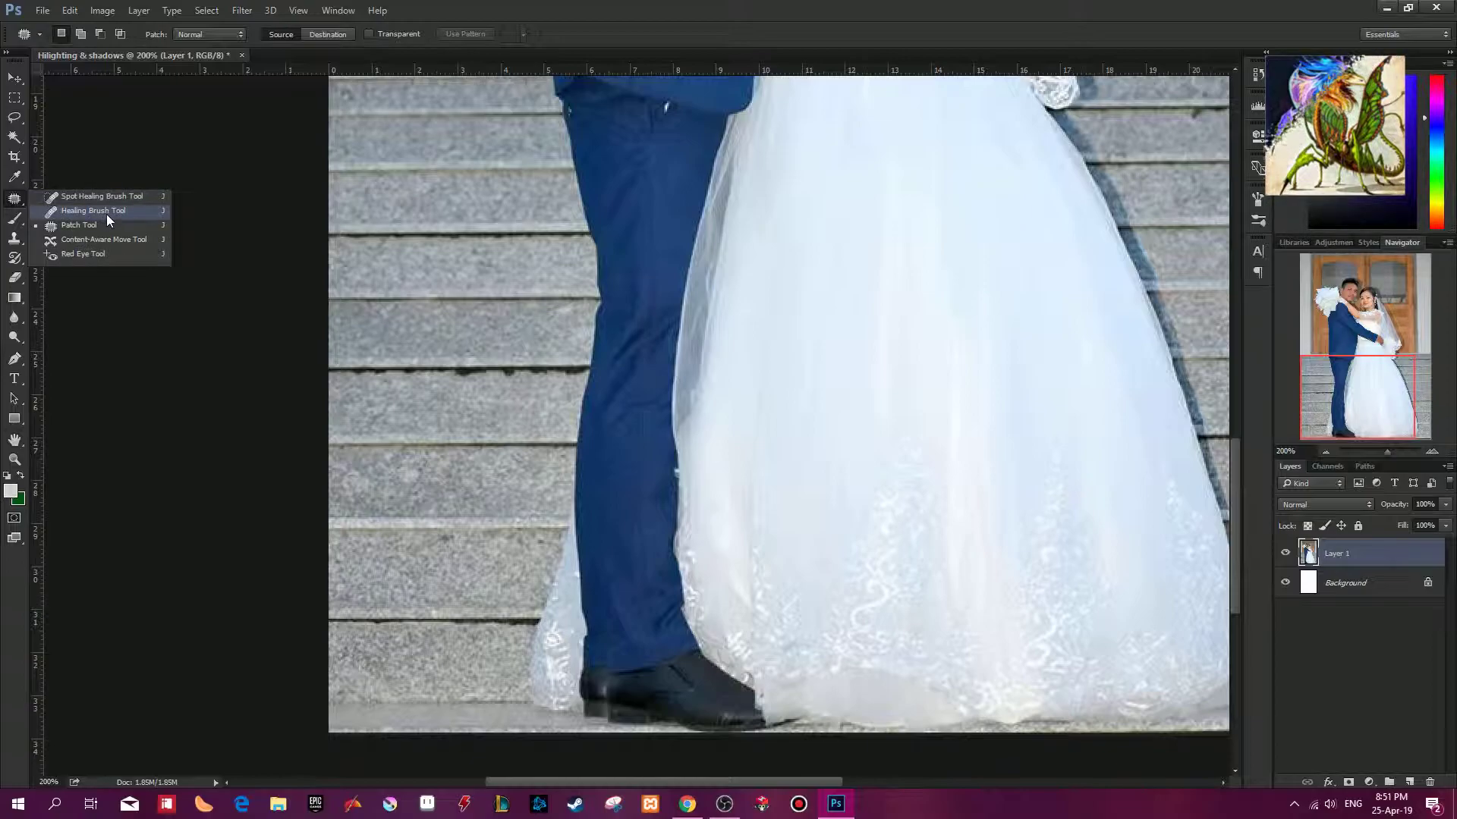
{"action": "left_click", "coordinate": [106, 224]}
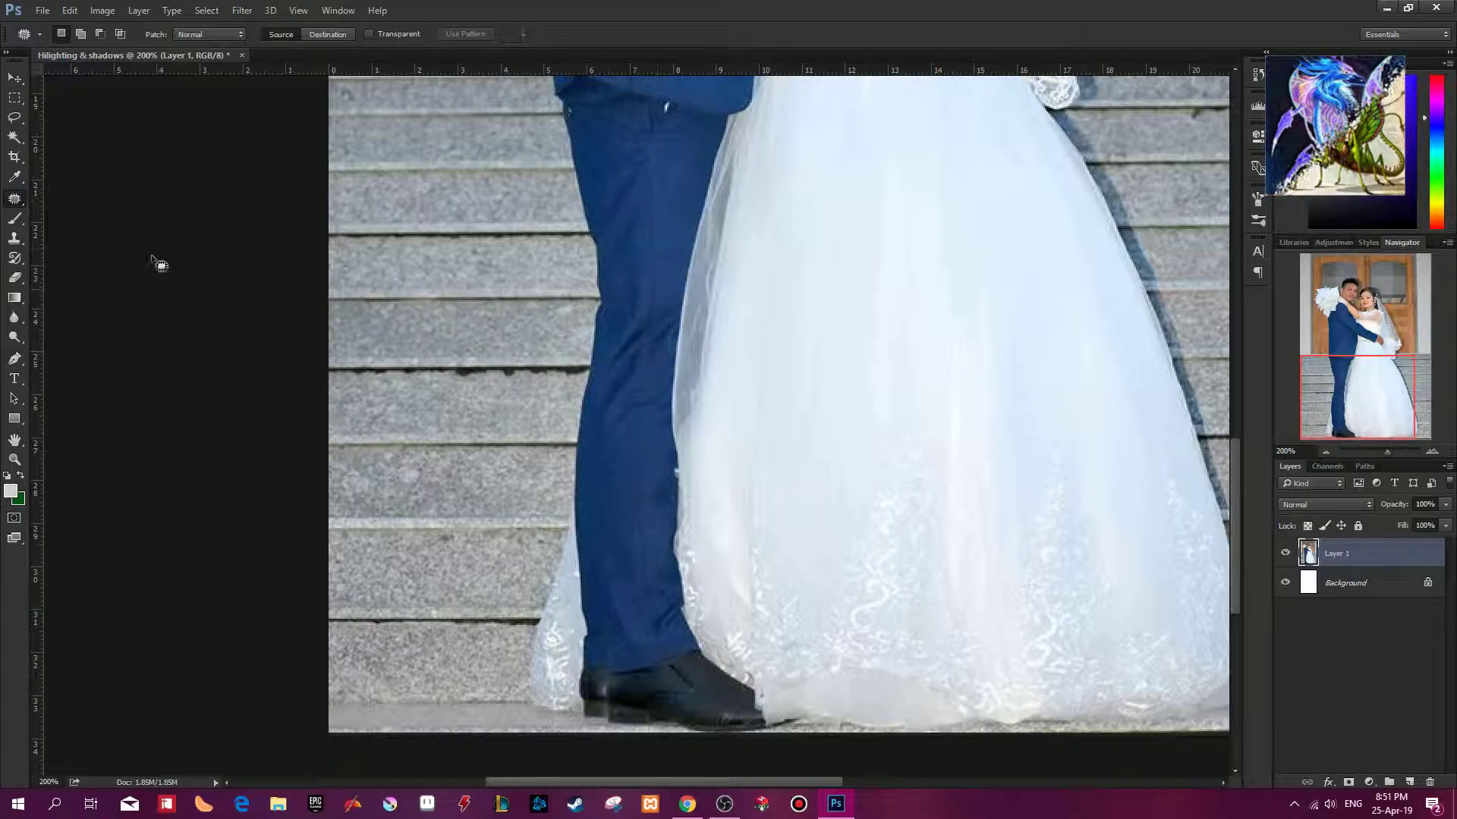
Step: Try moving the outlined stained stair edge up onto the clean edge above it with the Content-Aware Move tool
{"action": "right_click", "coordinate": [15, 200]}
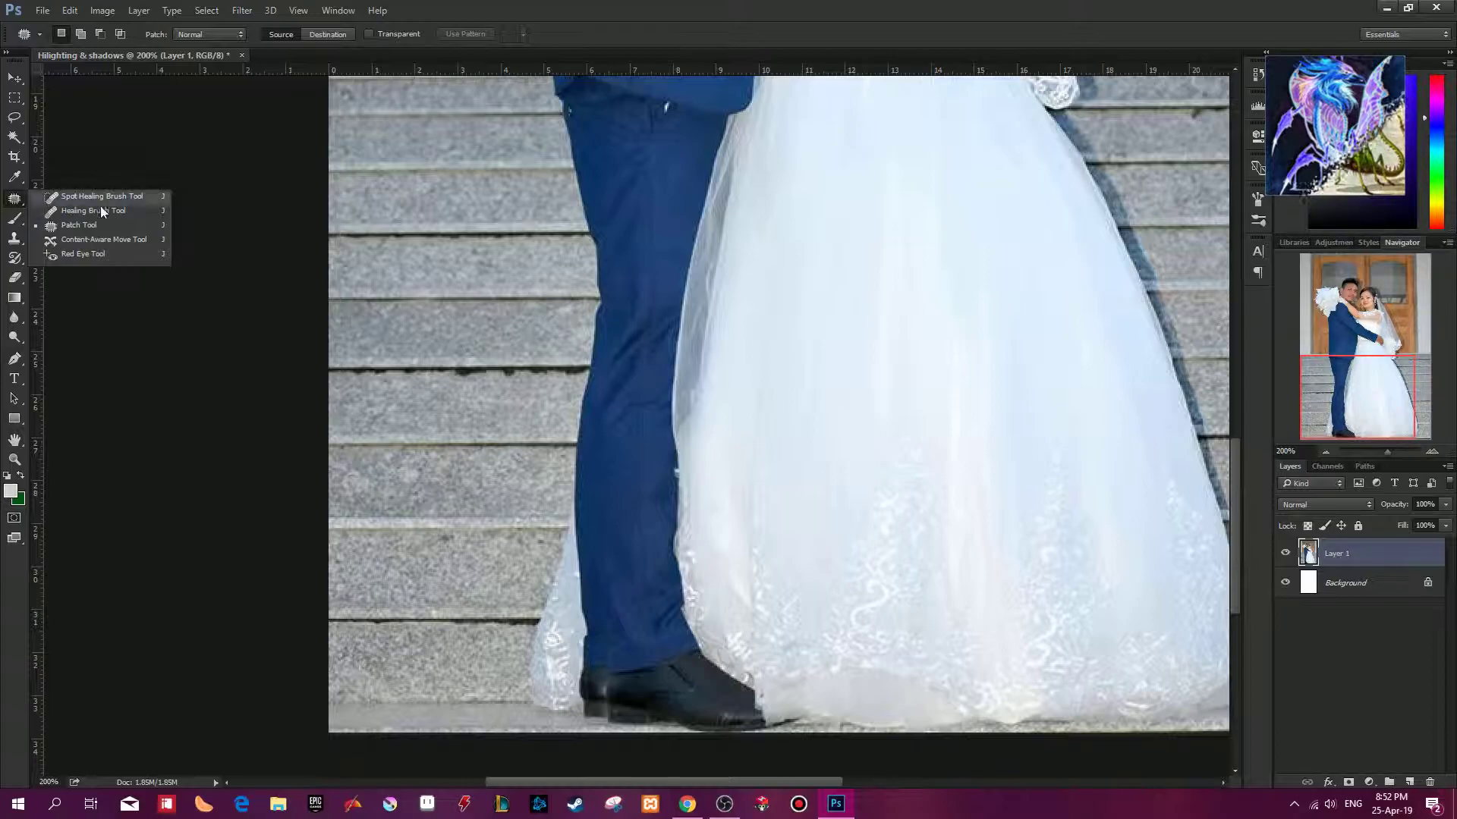
{"action": "left_click", "coordinate": [114, 239]}
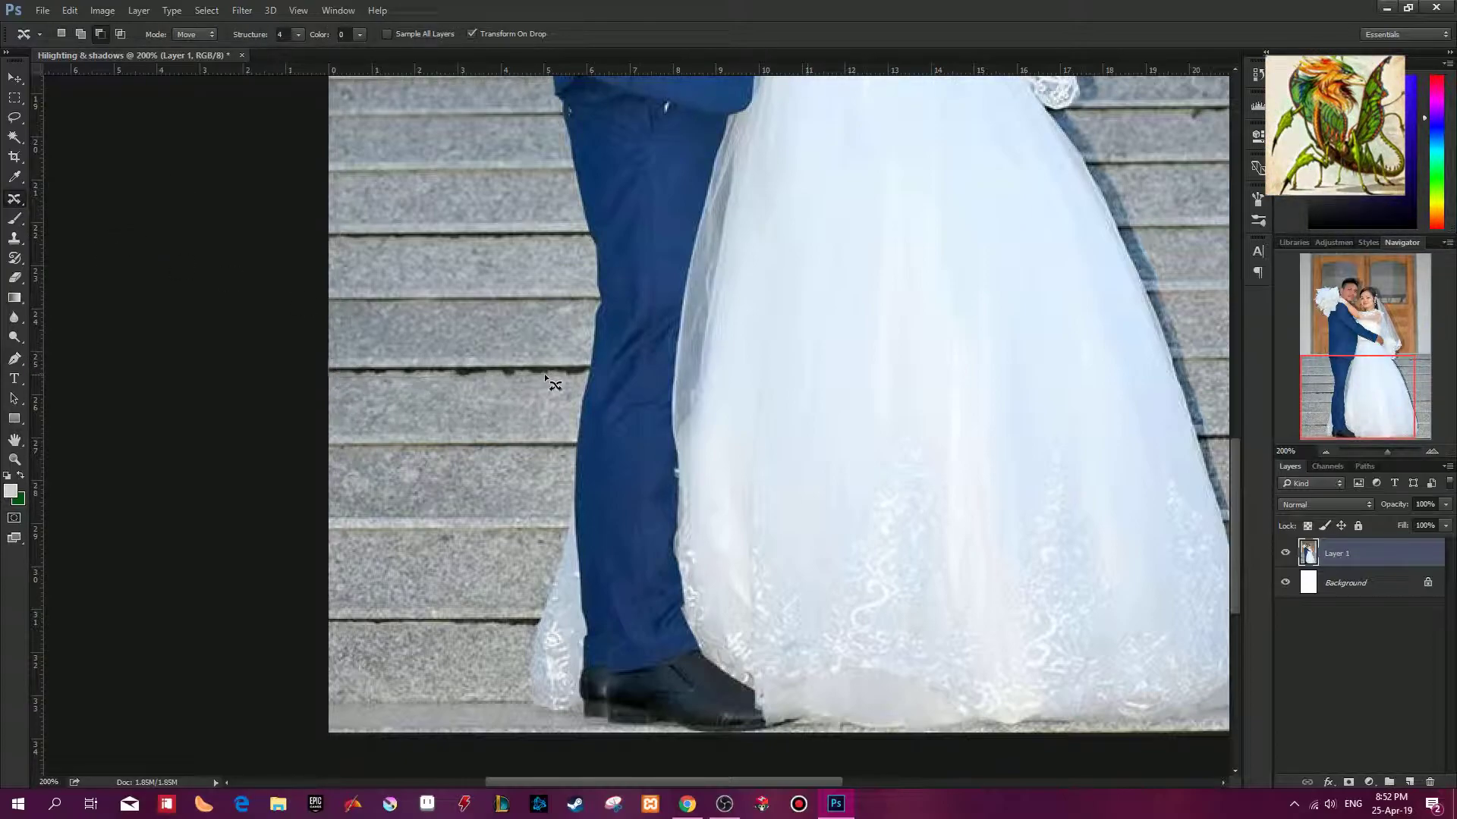
{"action": "mouse_move", "coordinate": [590, 365]}
{"action": "left_mouse_down"}
{"action": "mouse_move", "coordinate": [405, 344]}
{"action": "mouse_move", "coordinate": [345, 376]}
{"action": "mouse_move", "coordinate": [590, 365]}
{"action": "left_mouse_up"}
{"action": "left_click_drag", "start_coordinate": [418, 370], "coordinate": [418, 299]}
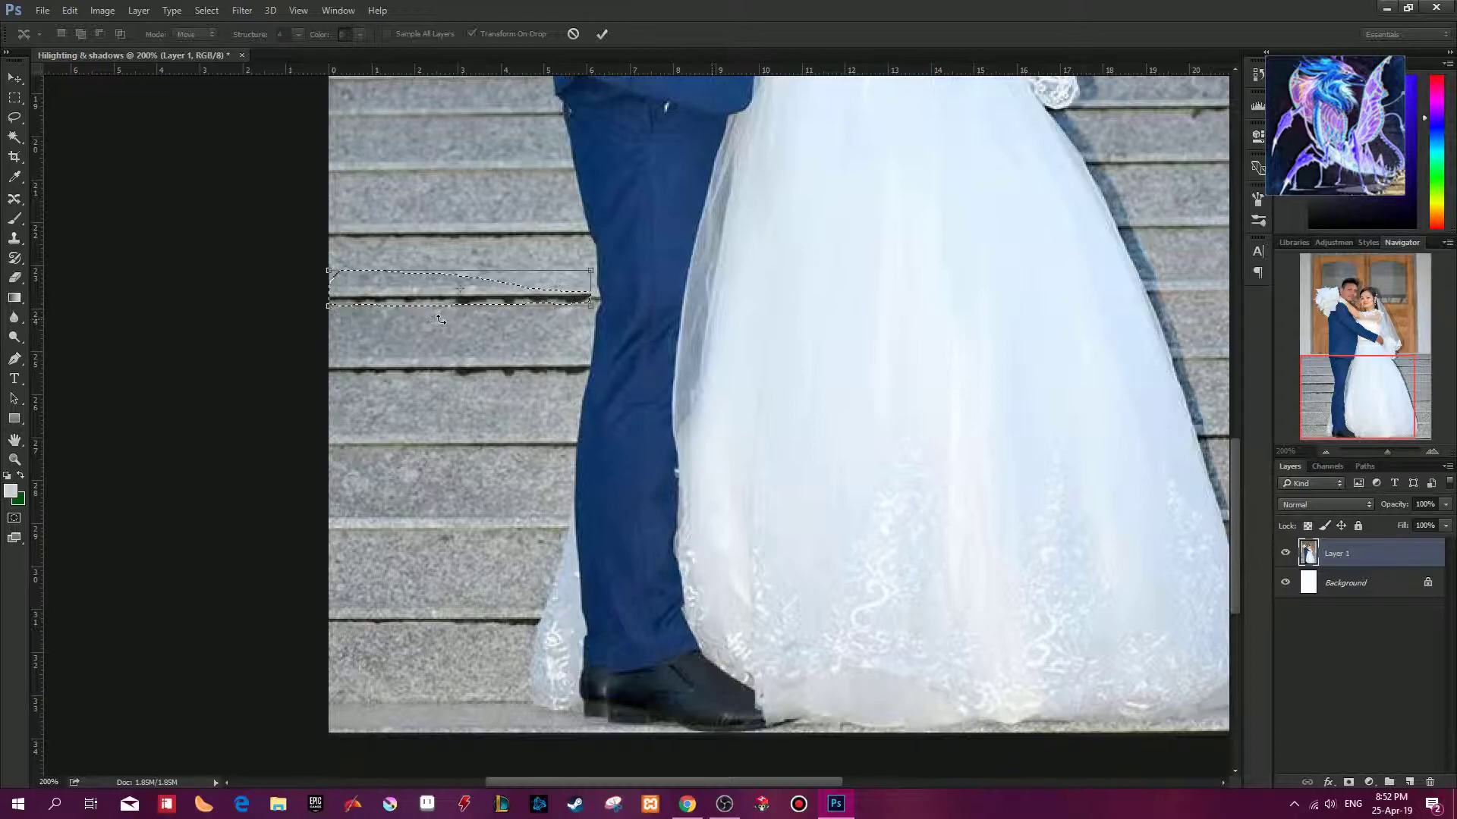
{"action": "left_click", "coordinate": [602, 33]}
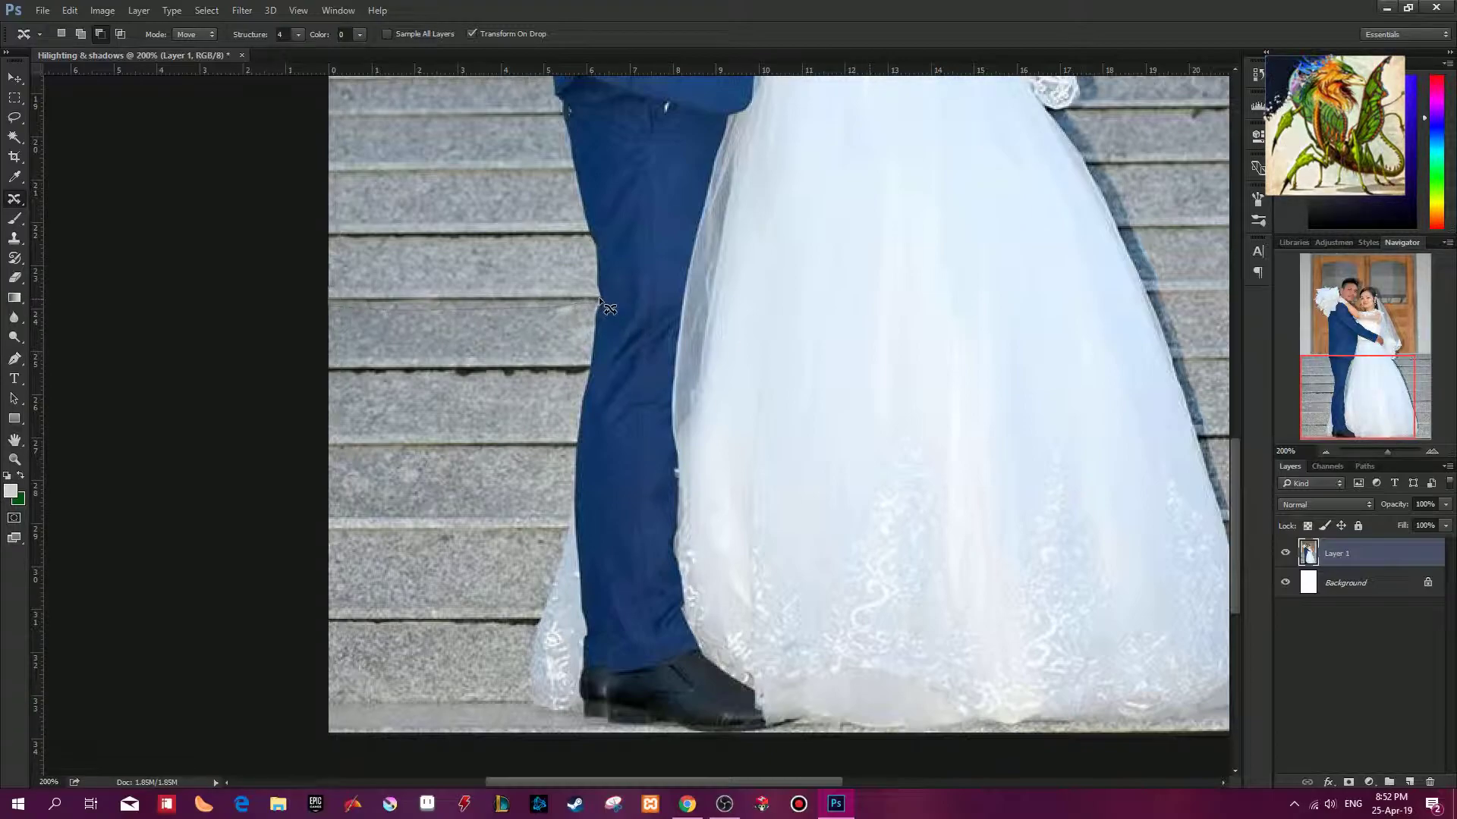
Step: Outline the clean stair edge and try moving it down over the stained one with Content-Aware Move, undoing the attempts
{"action": "mouse_move", "coordinate": [599, 295]}
{"action": "left_mouse_down"}
{"action": "mouse_move", "coordinate": [452, 273]}
{"action": "mouse_move", "coordinate": [334, 296]}
{"action": "mouse_move", "coordinate": [459, 305]}
{"action": "mouse_move", "coordinate": [459, 368]}
{"action": "left_mouse_up"}
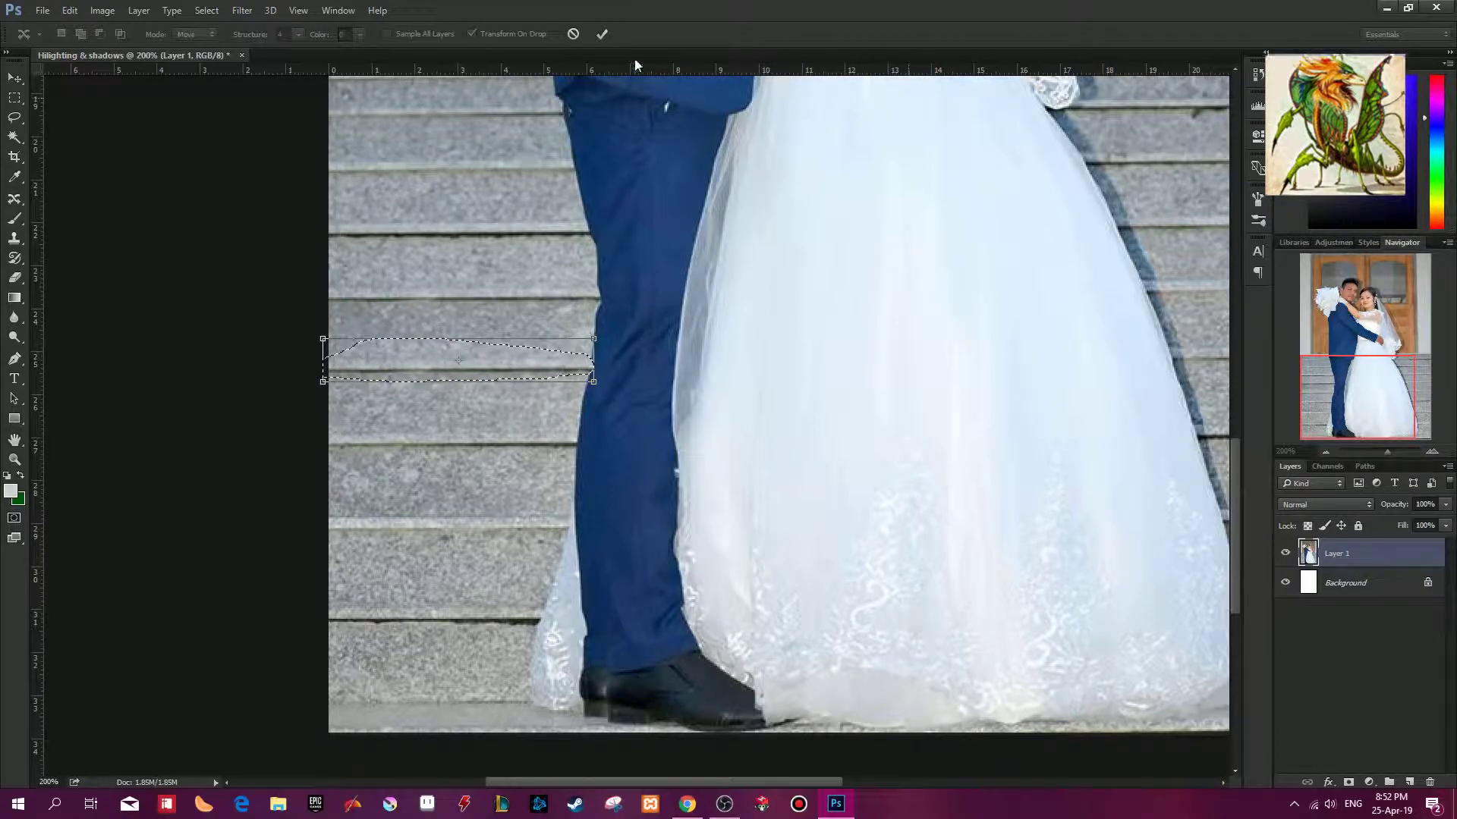
{"action": "mouse_move", "coordinate": [480, 358]}
{"action": "left_mouse_down"}
{"action": "mouse_move", "coordinate": [483, 531]}
{"action": "mouse_move", "coordinate": [480, 358]}
{"action": "left_mouse_up"}
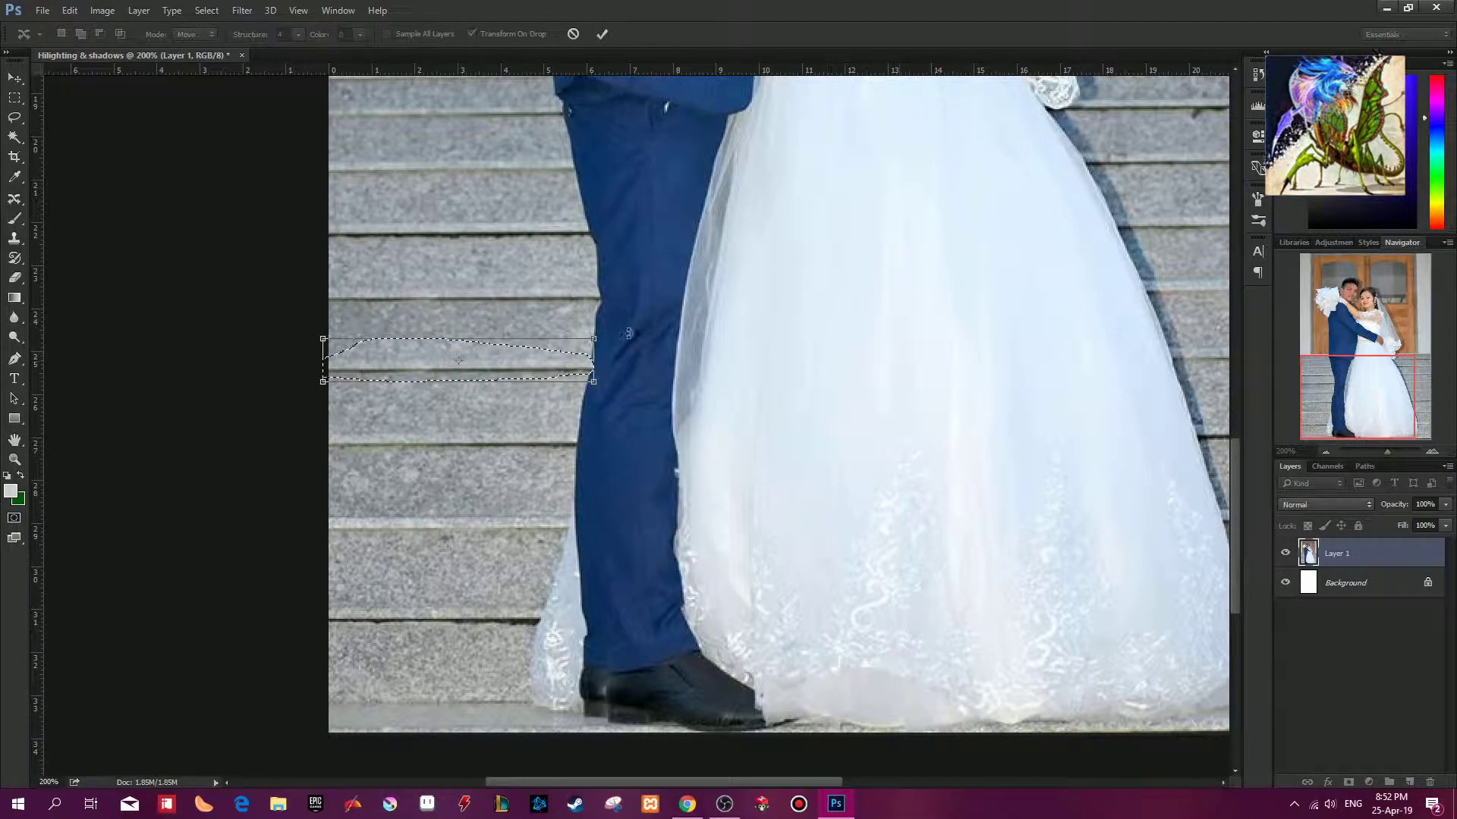
{"action": "left_click", "coordinate": [602, 35]}
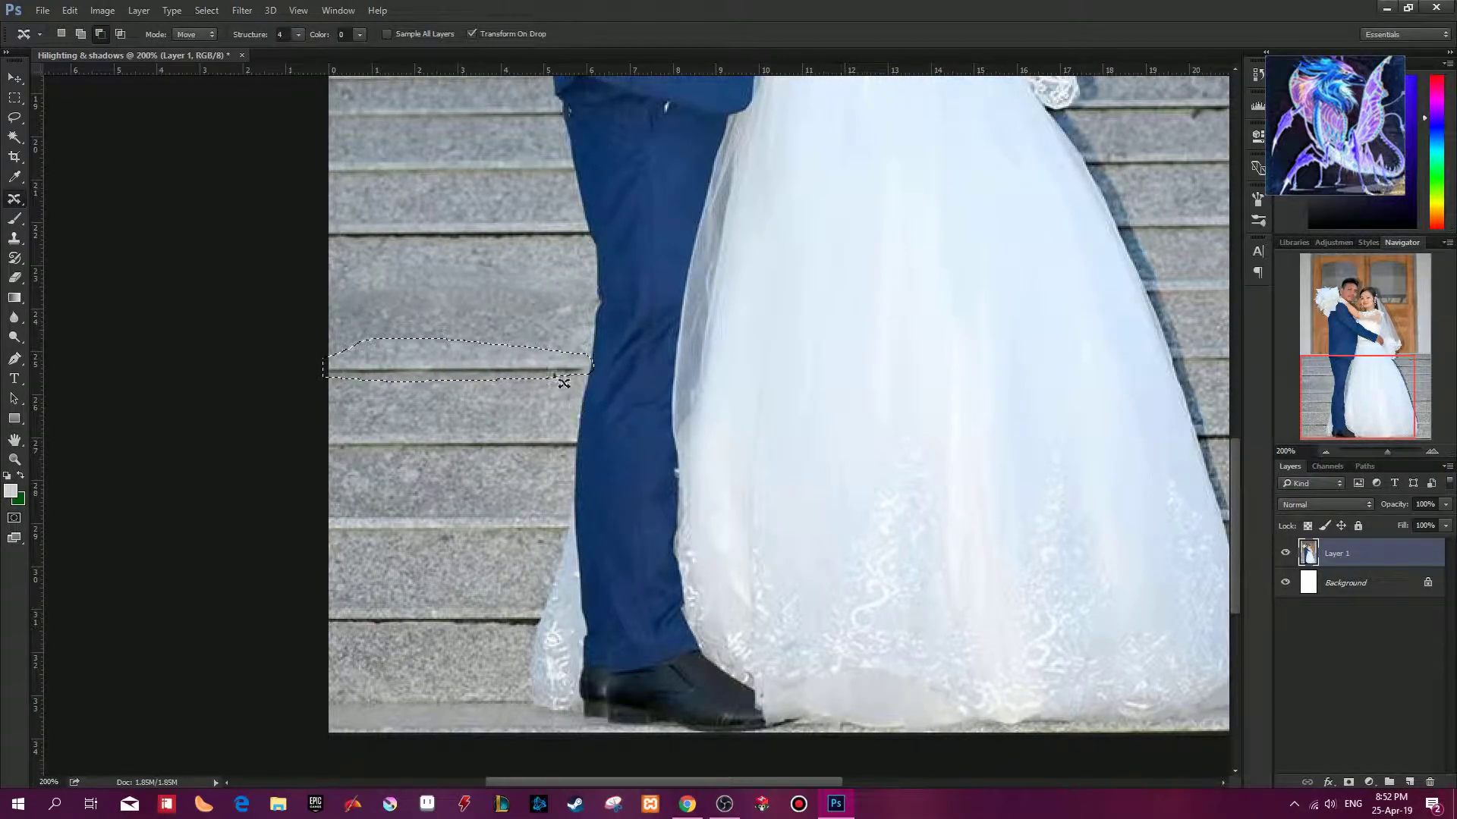
{"action": "mouse_move", "coordinate": [527, 371]}
{"action": "left_mouse_down"}
{"action": "mouse_move", "coordinate": [523, 300]}
{"action": "mouse_move", "coordinate": [518, 368]}
{"action": "left_mouse_up"}
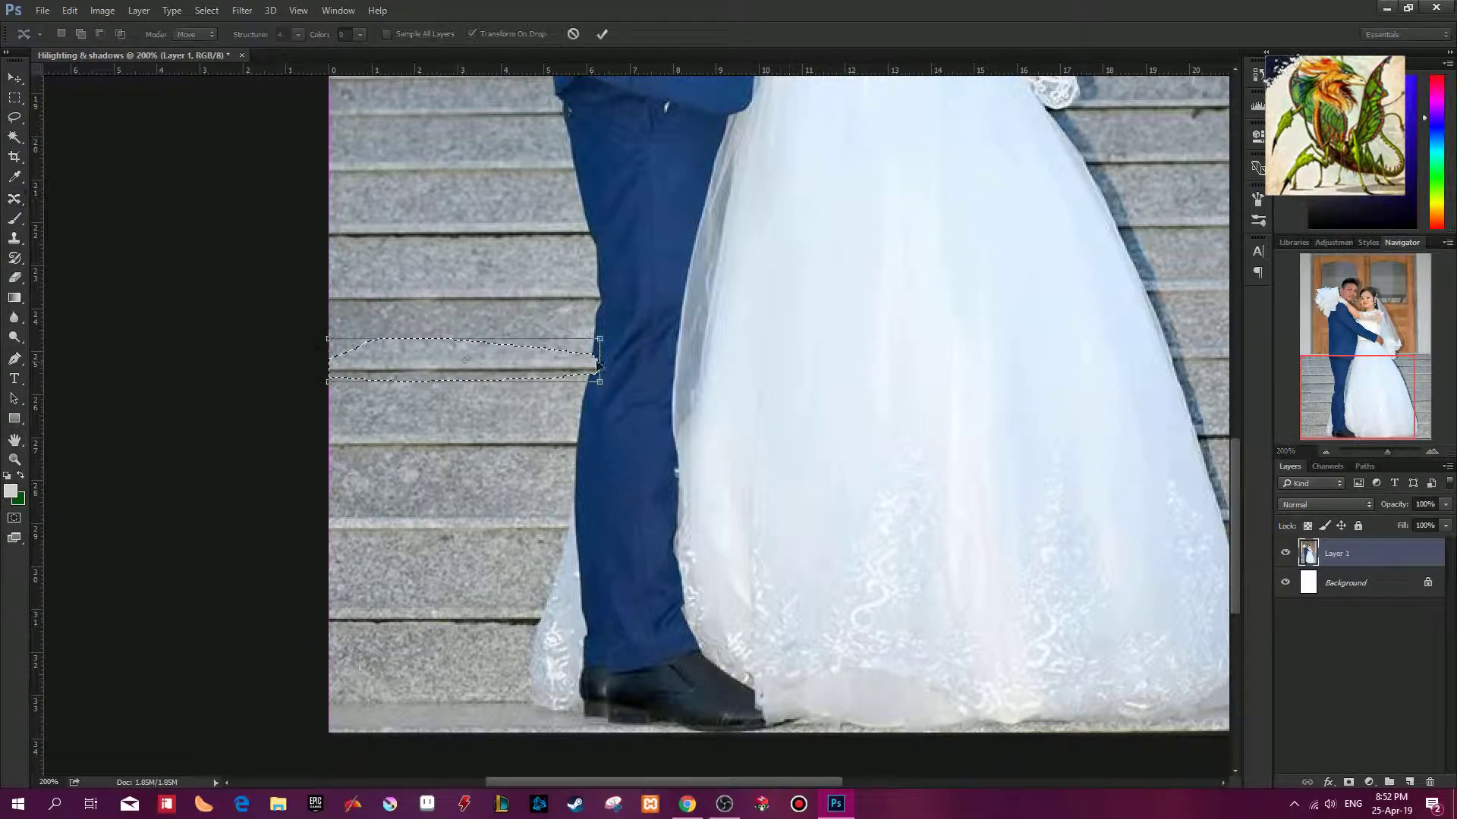
{"action": "left_click", "coordinate": [603, 34]}
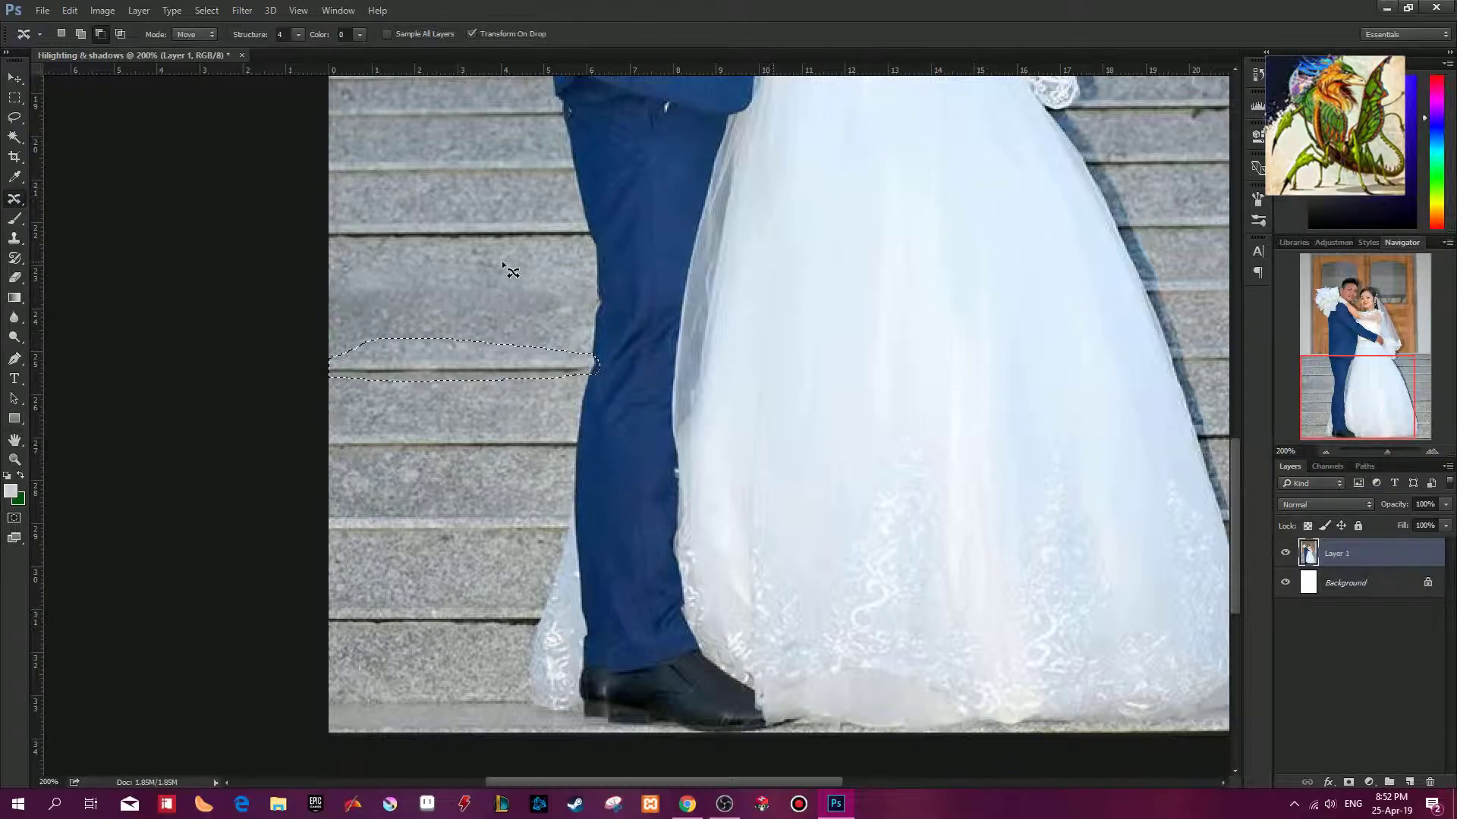
{"action": "key", "text": "ctrl+z"}
{"action": "left_click_drag", "start_coordinate": [487, 291], "coordinate": [484, 366]}
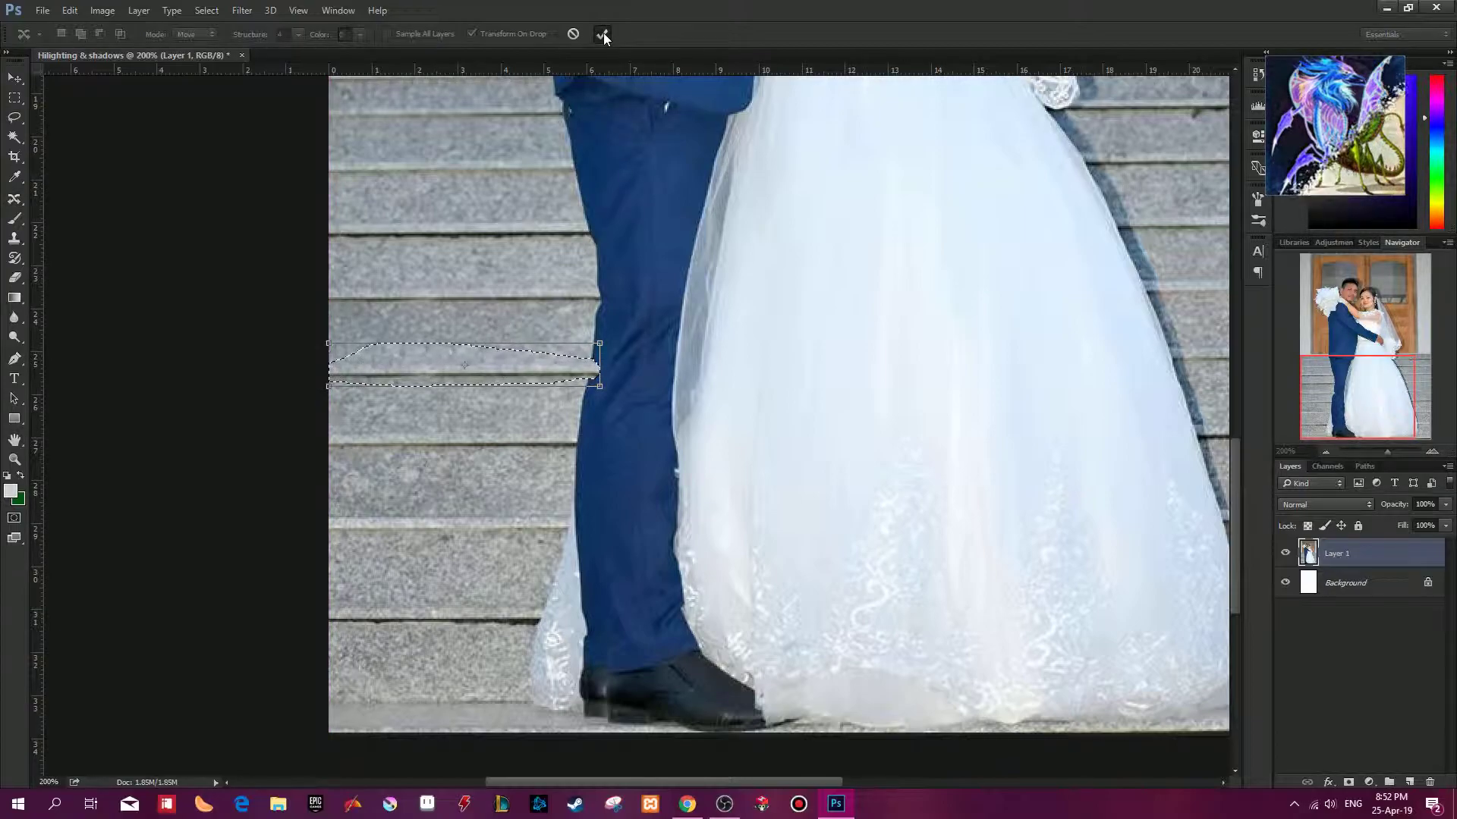
{"action": "left_click", "coordinate": [601, 34]}
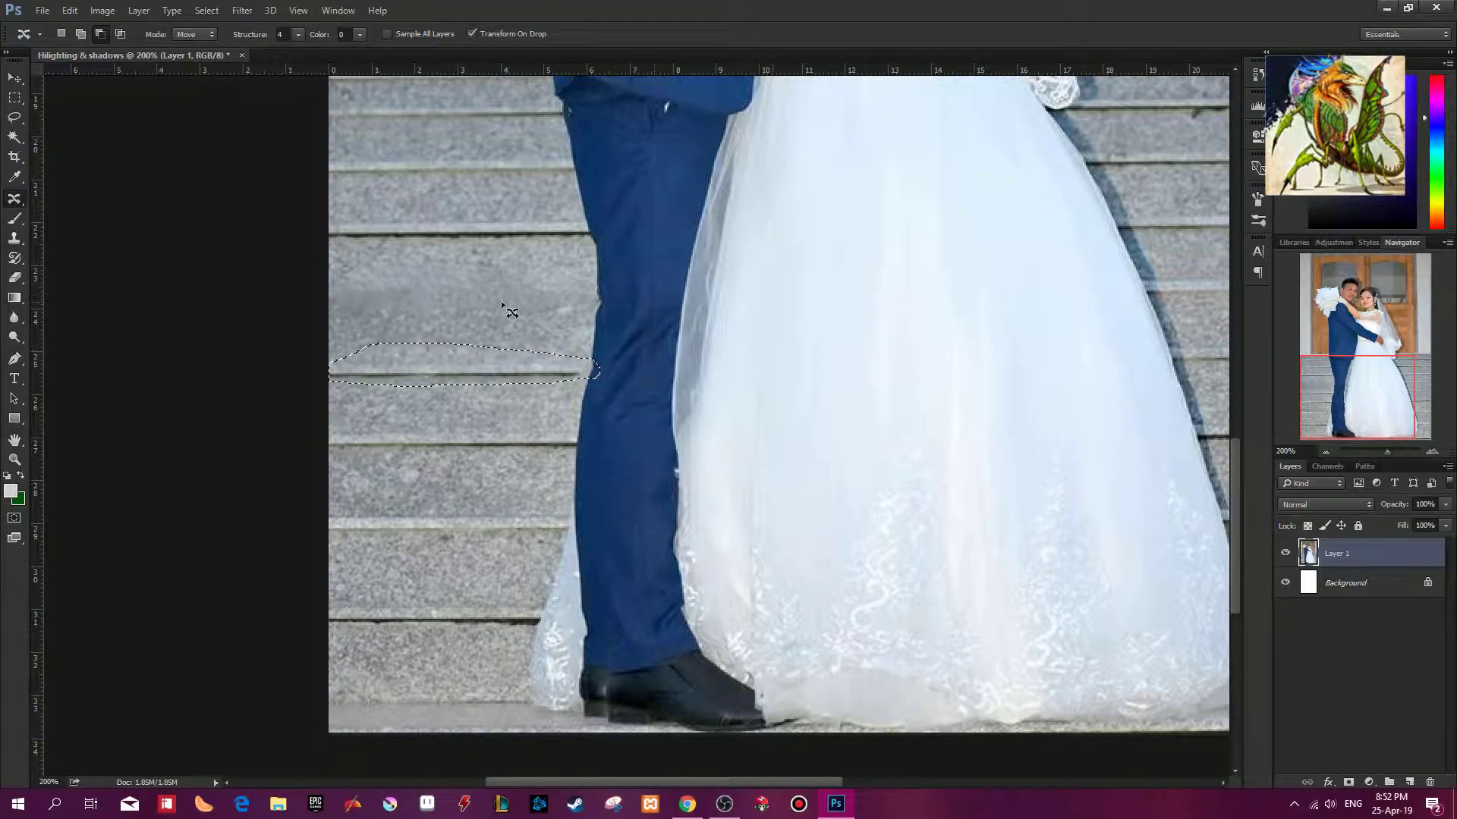
{"action": "key", "text": "ctrl+z"}
Step: Retry moving the clean stair edge onto the stained one using the Intersect and New selection modes, undoing the moves
{"action": "right_click", "coordinate": [17, 205]}
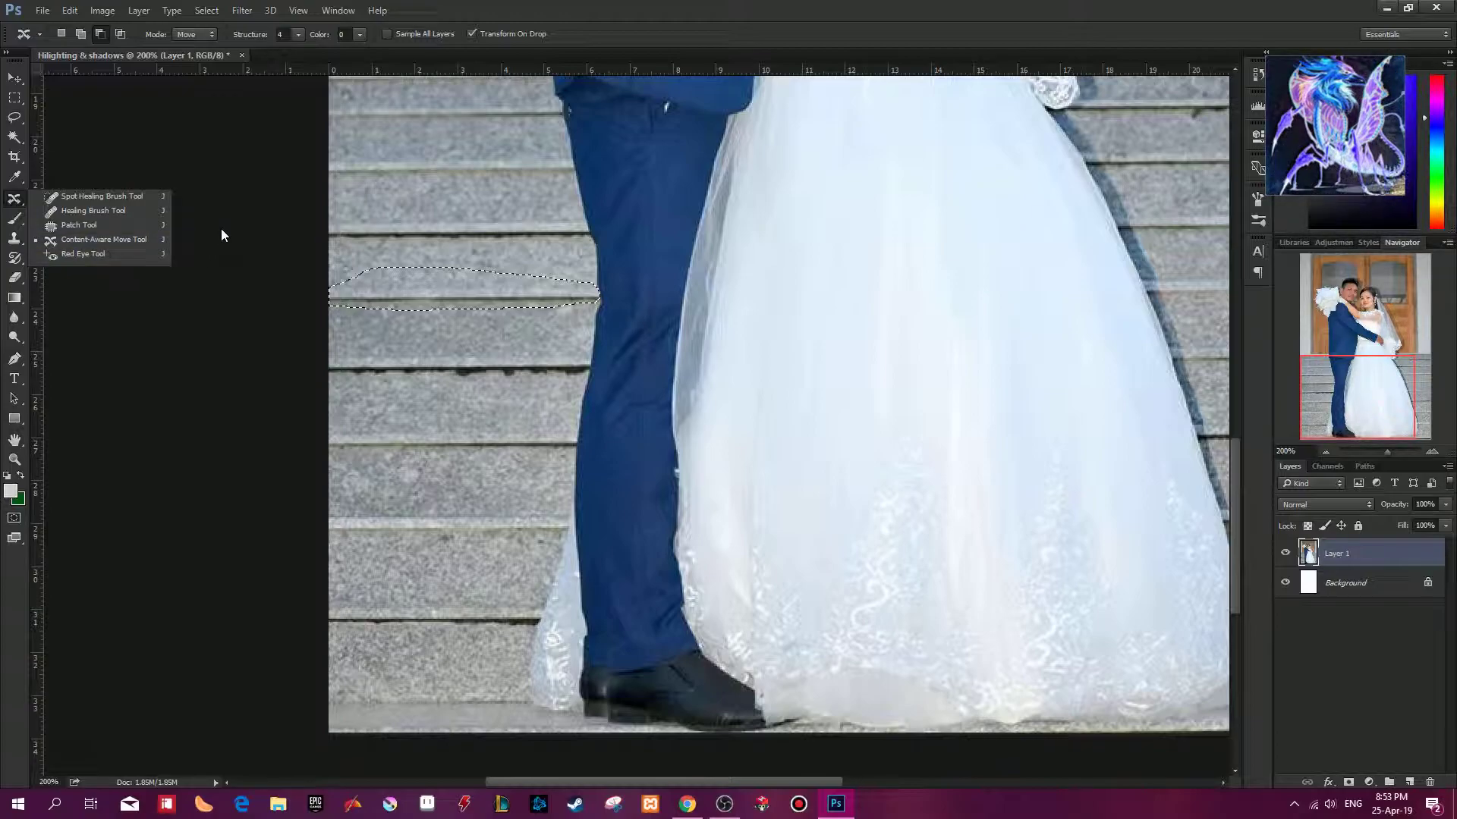
{"action": "left_click", "coordinate": [120, 34]}
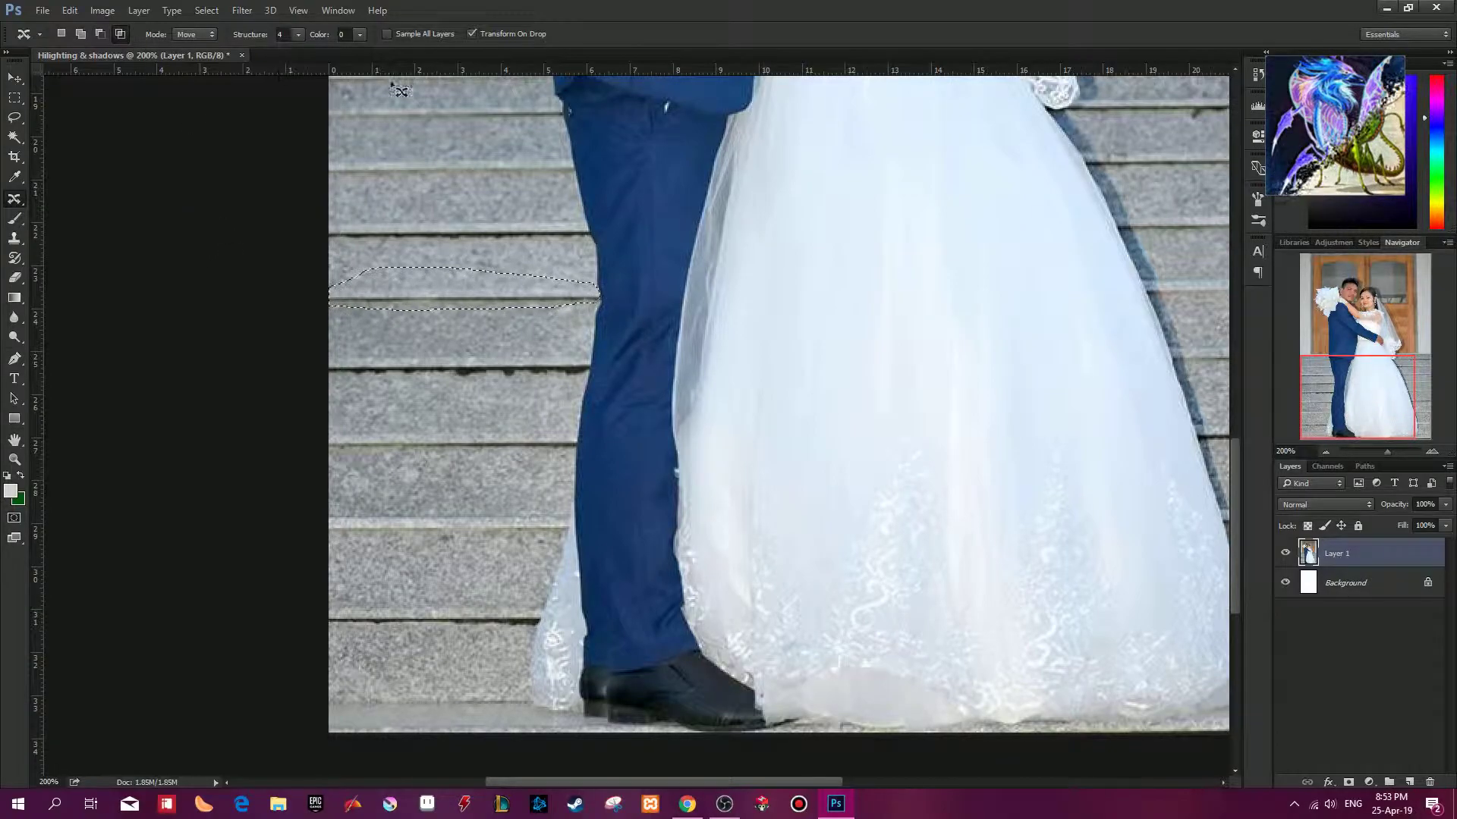
{"action": "left_click_drag", "start_coordinate": [501, 296], "coordinate": [504, 372]}
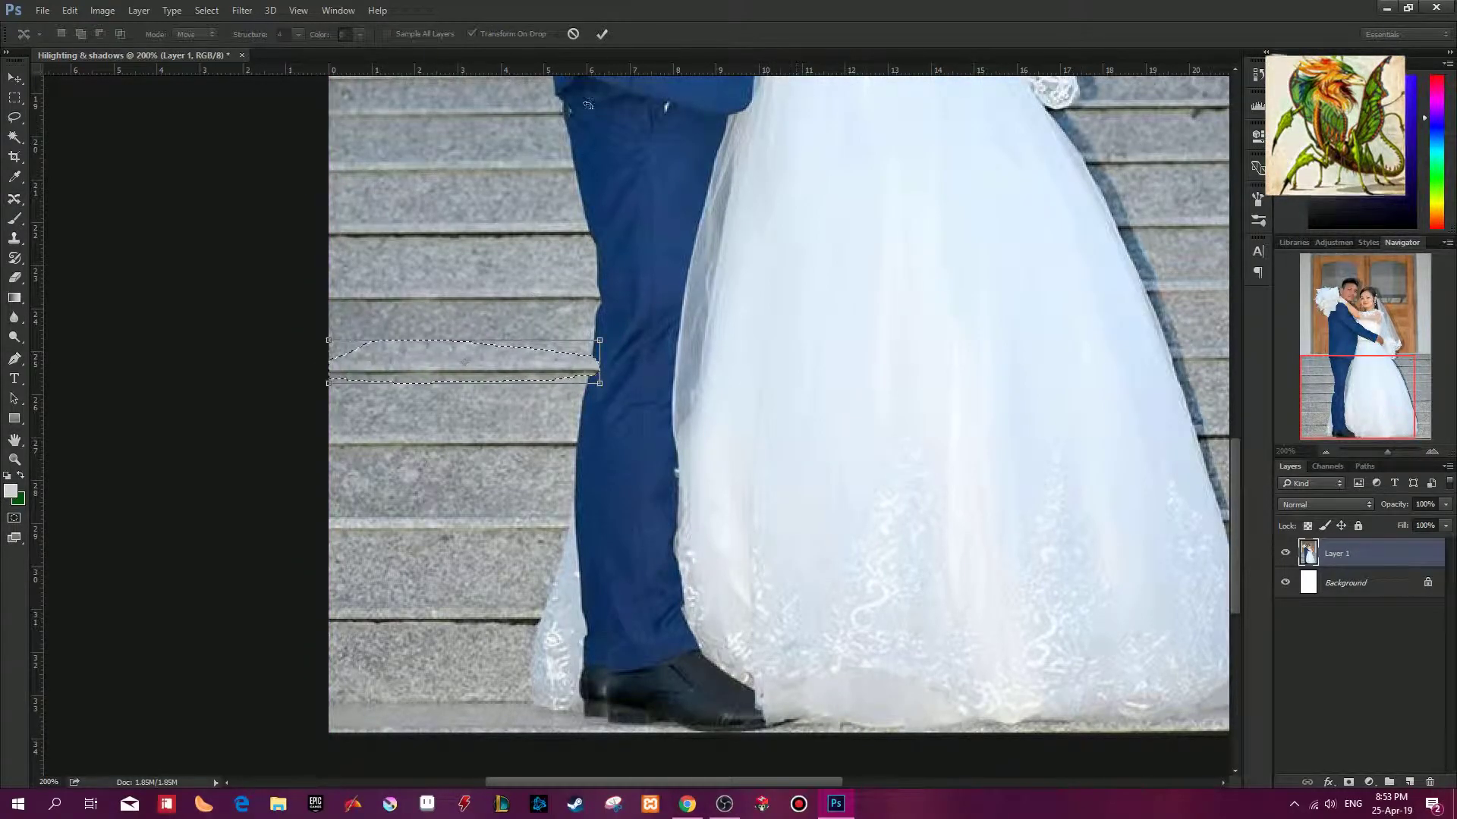
{"action": "left_click", "coordinate": [601, 34]}
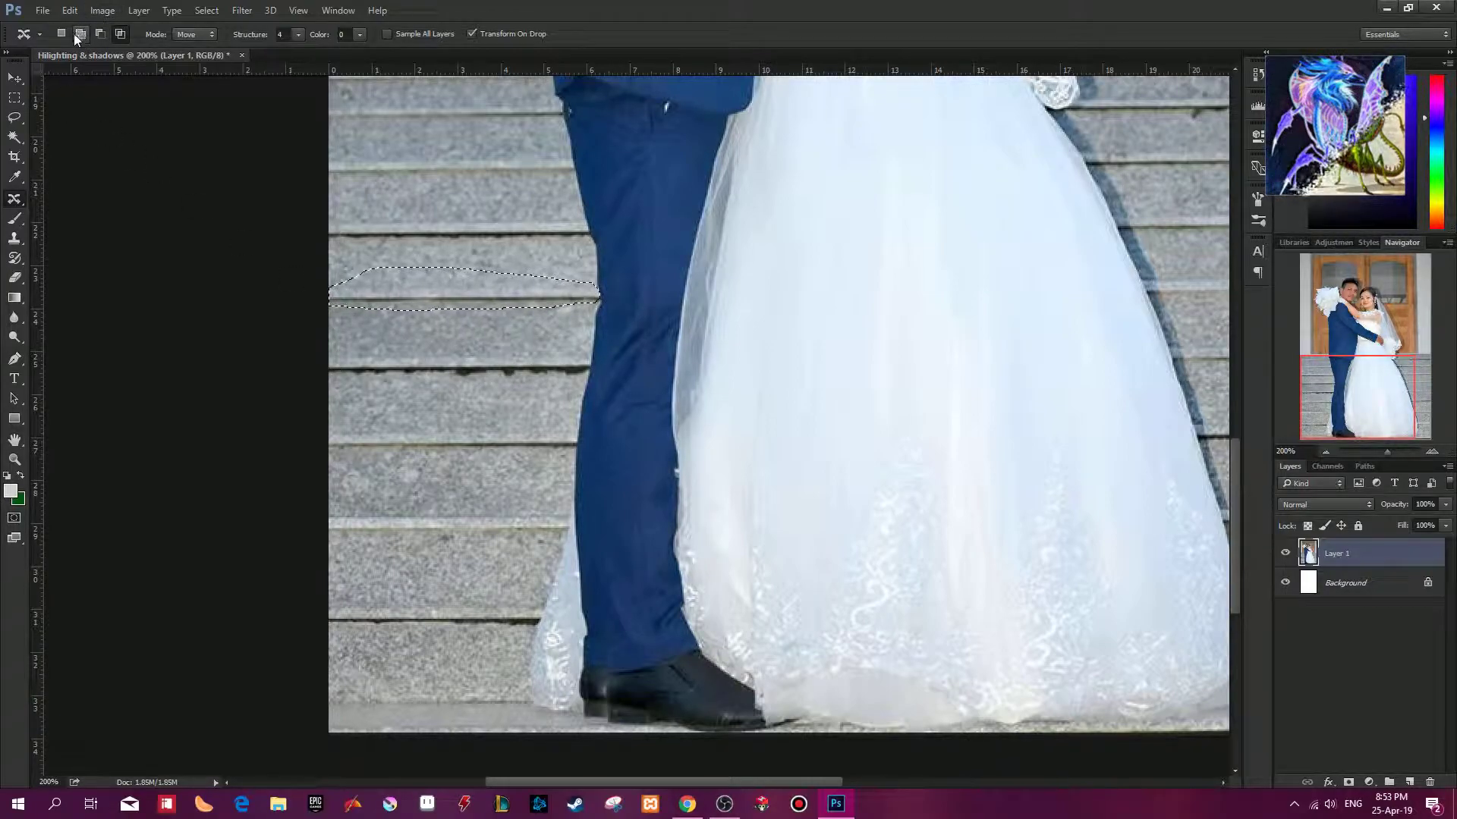
{"action": "left_click_drag", "start_coordinate": [469, 282], "coordinate": [466, 360]}
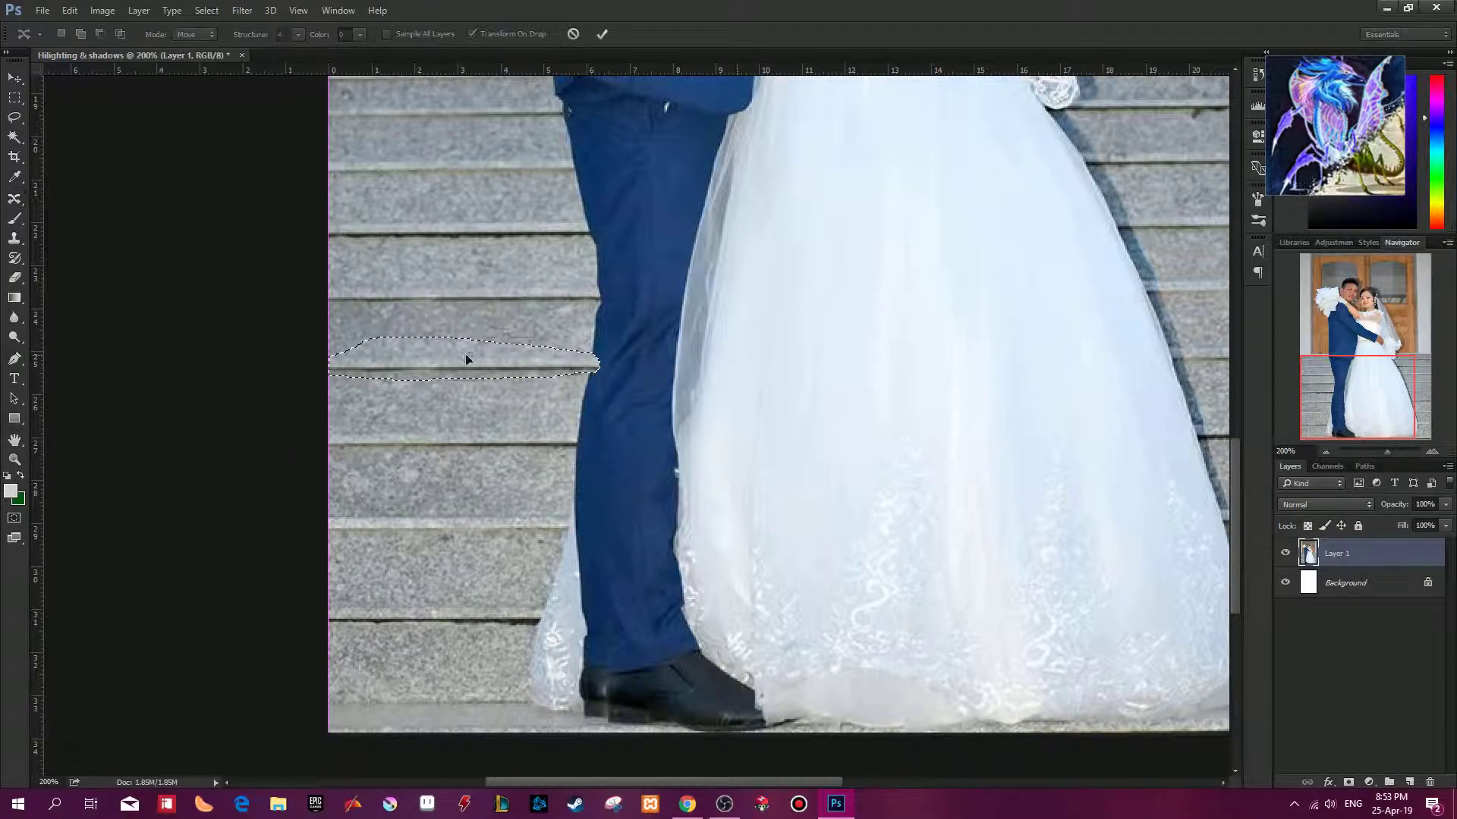
{"action": "left_click", "coordinate": [601, 35]}
{"action": "key", "text": "ctrl+z"}
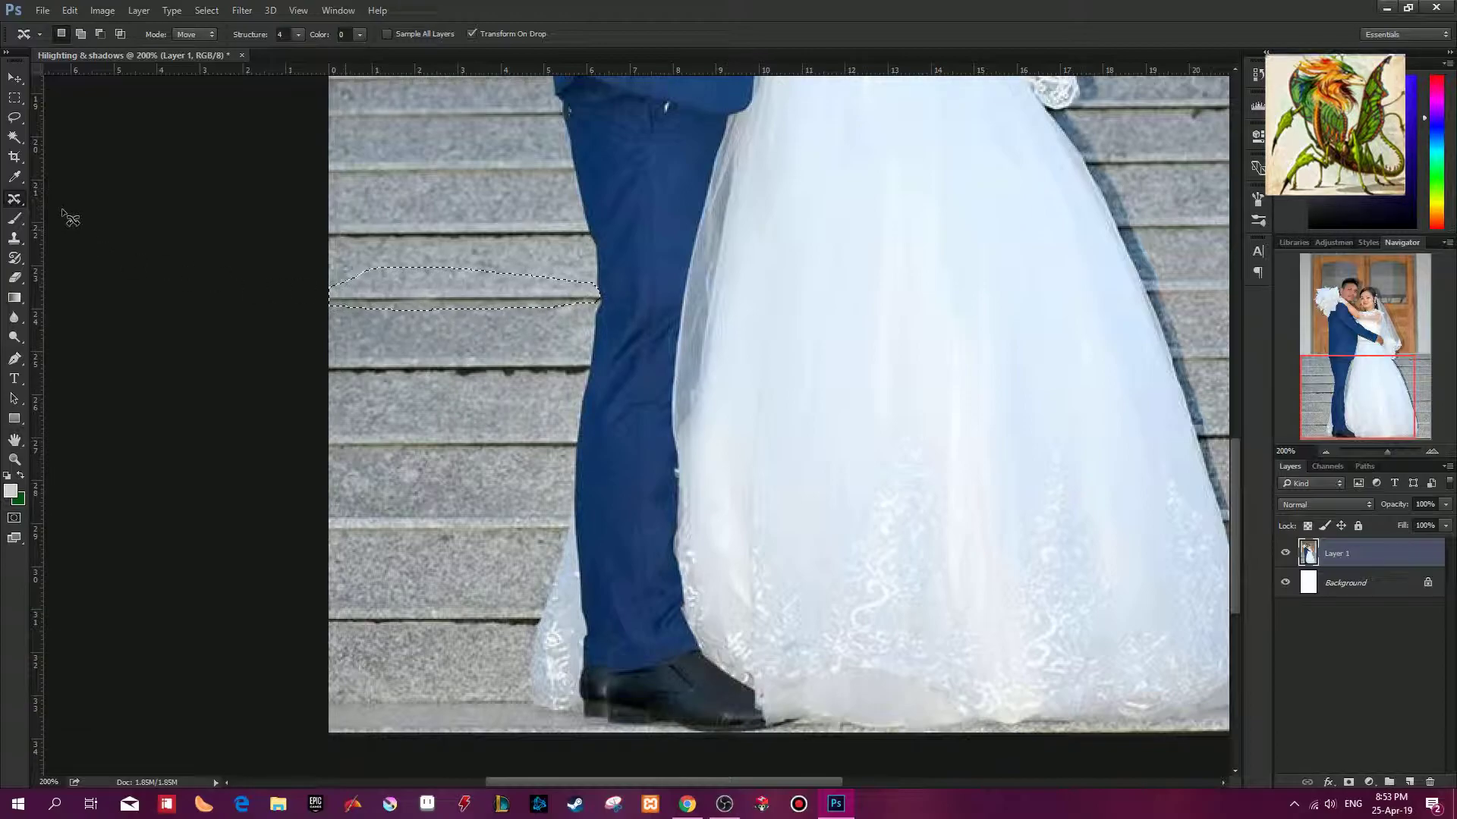
Step: Try shifting the outlined clean stair edge toward the stained one with the Patch tool, and clear the selection
{"action": "right_click", "coordinate": [15, 201]}
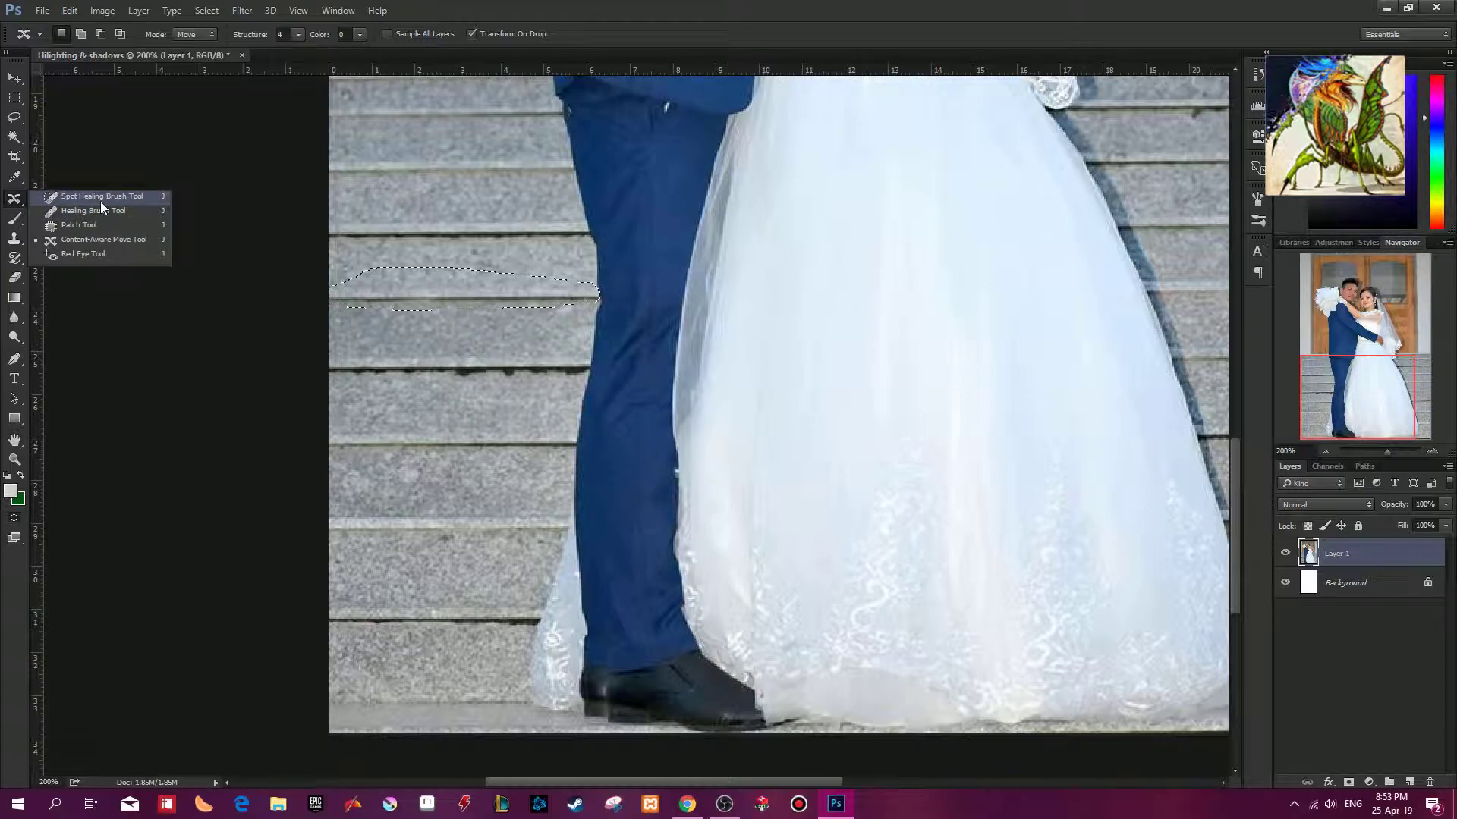
{"action": "left_click", "coordinate": [107, 226]}
{"action": "mouse_move", "coordinate": [478, 293]}
{"action": "left_mouse_down"}
{"action": "mouse_move", "coordinate": [478, 355]}
{"action": "mouse_move", "coordinate": [462, 359]}
{"action": "left_mouse_up"}
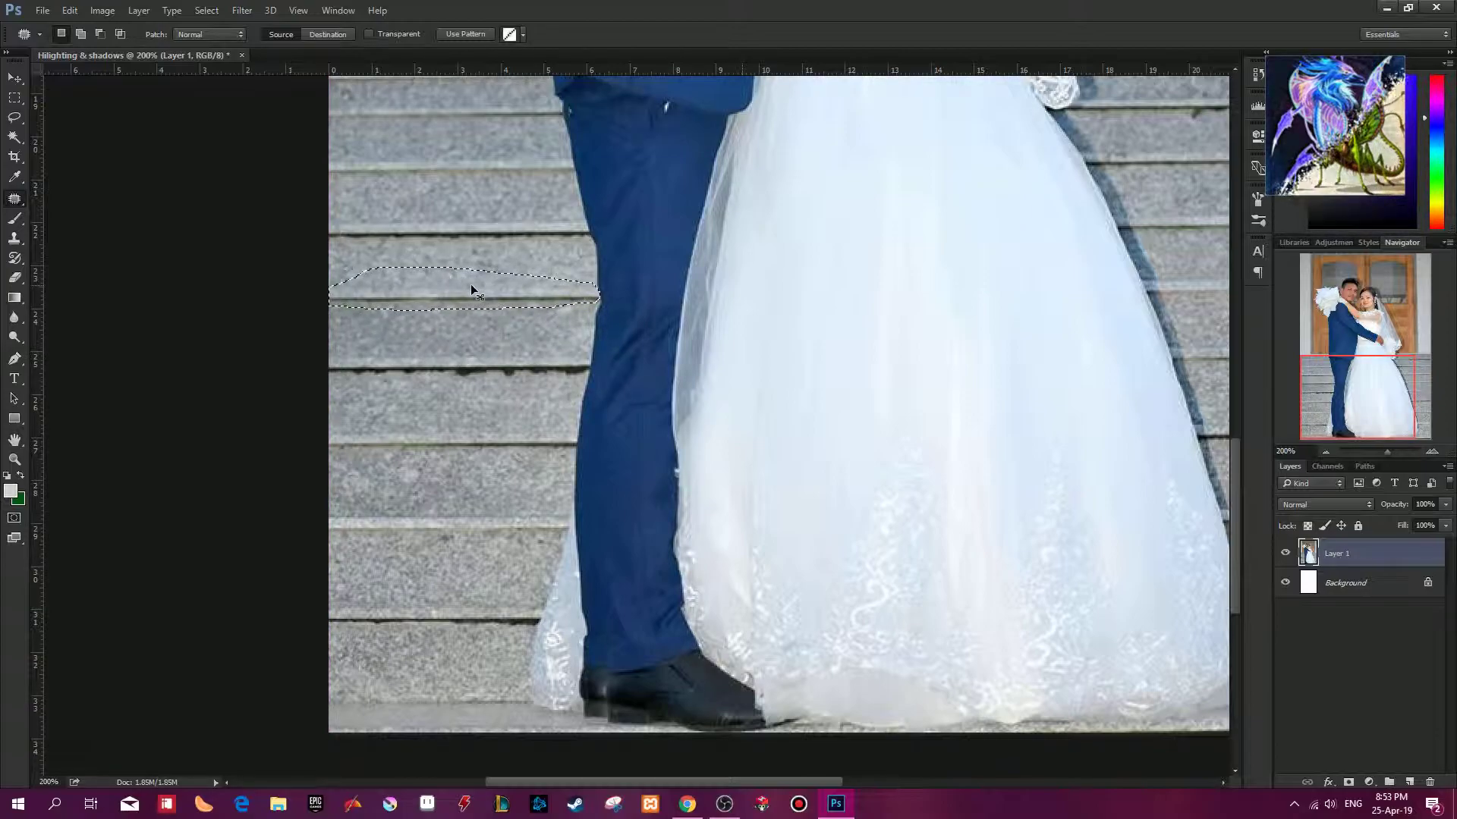
{"action": "left_click_drag", "start_coordinate": [471, 286], "coordinate": [470, 339]}
{"action": "key", "text": "ctrl+d"}
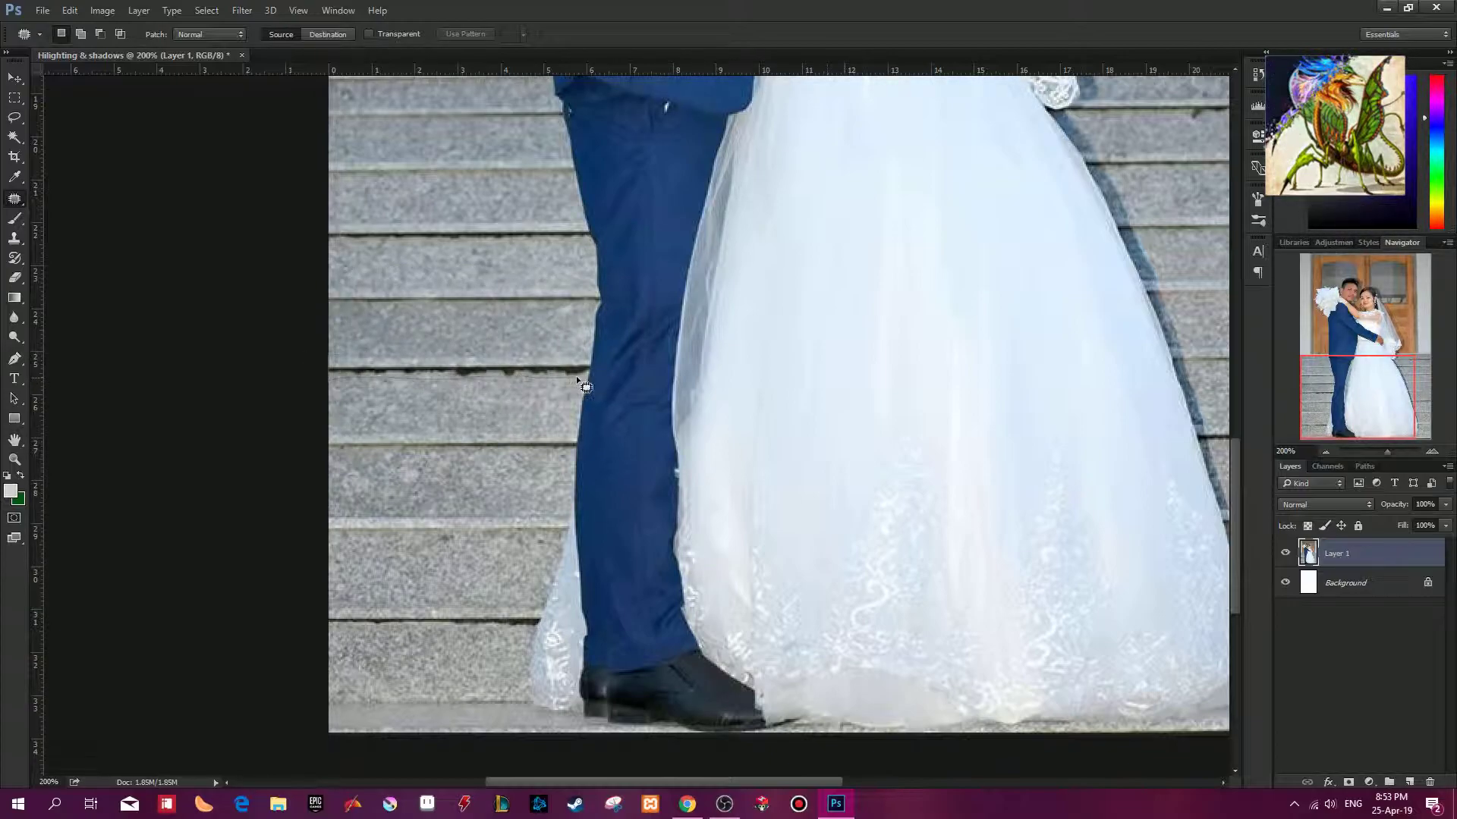
Step: Patch the stained stair edge beside the groom's leg with the clean edge of the step above
{"action": "mouse_move", "coordinate": [591, 365]}
{"action": "left_mouse_down"}
{"action": "mouse_move", "coordinate": [411, 344]}
{"action": "mouse_move", "coordinate": [330, 350]}
{"action": "mouse_move", "coordinate": [330, 372]}
{"action": "left_mouse_up"}
{"action": "left_click_drag", "start_coordinate": [448, 355], "coordinate": [448, 291]}
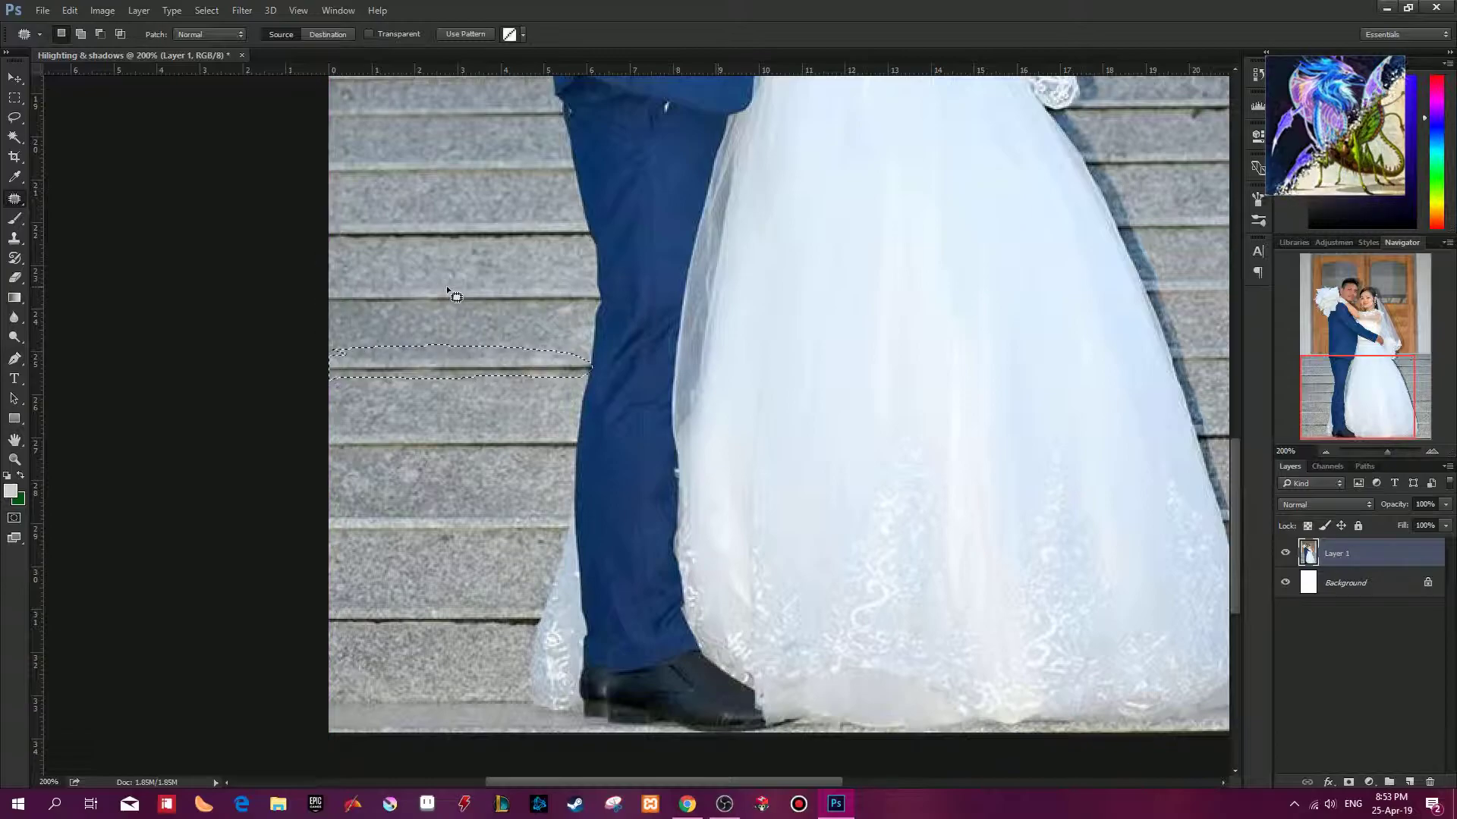
Step: Patch the dark lowest stair edge beside the dress hem behind the groom's leg with the clean edge of the step above
{"action": "left_click_drag", "start_coordinate": [514, 576], "coordinate": [548, 590]}
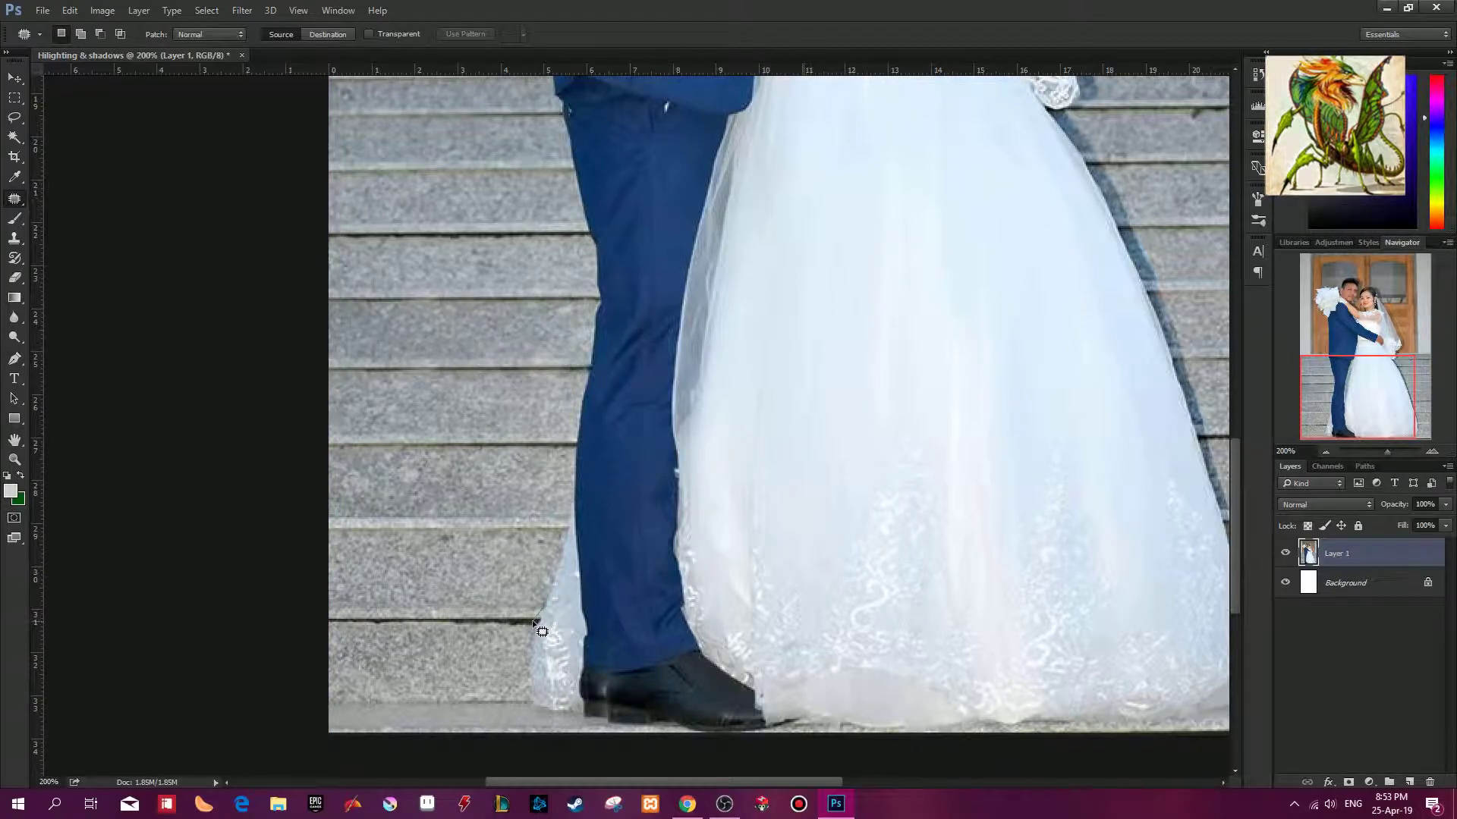
{"action": "mouse_move", "coordinate": [545, 604]}
{"action": "left_mouse_down"}
{"action": "mouse_move", "coordinate": [540, 627]}
{"action": "mouse_move", "coordinate": [493, 631]}
{"action": "mouse_move", "coordinate": [310, 625]}
{"action": "mouse_move", "coordinate": [363, 597]}
{"action": "mouse_move", "coordinate": [543, 613]}
{"action": "left_mouse_up"}
{"action": "left_click_drag", "start_coordinate": [503, 624], "coordinate": [514, 536]}
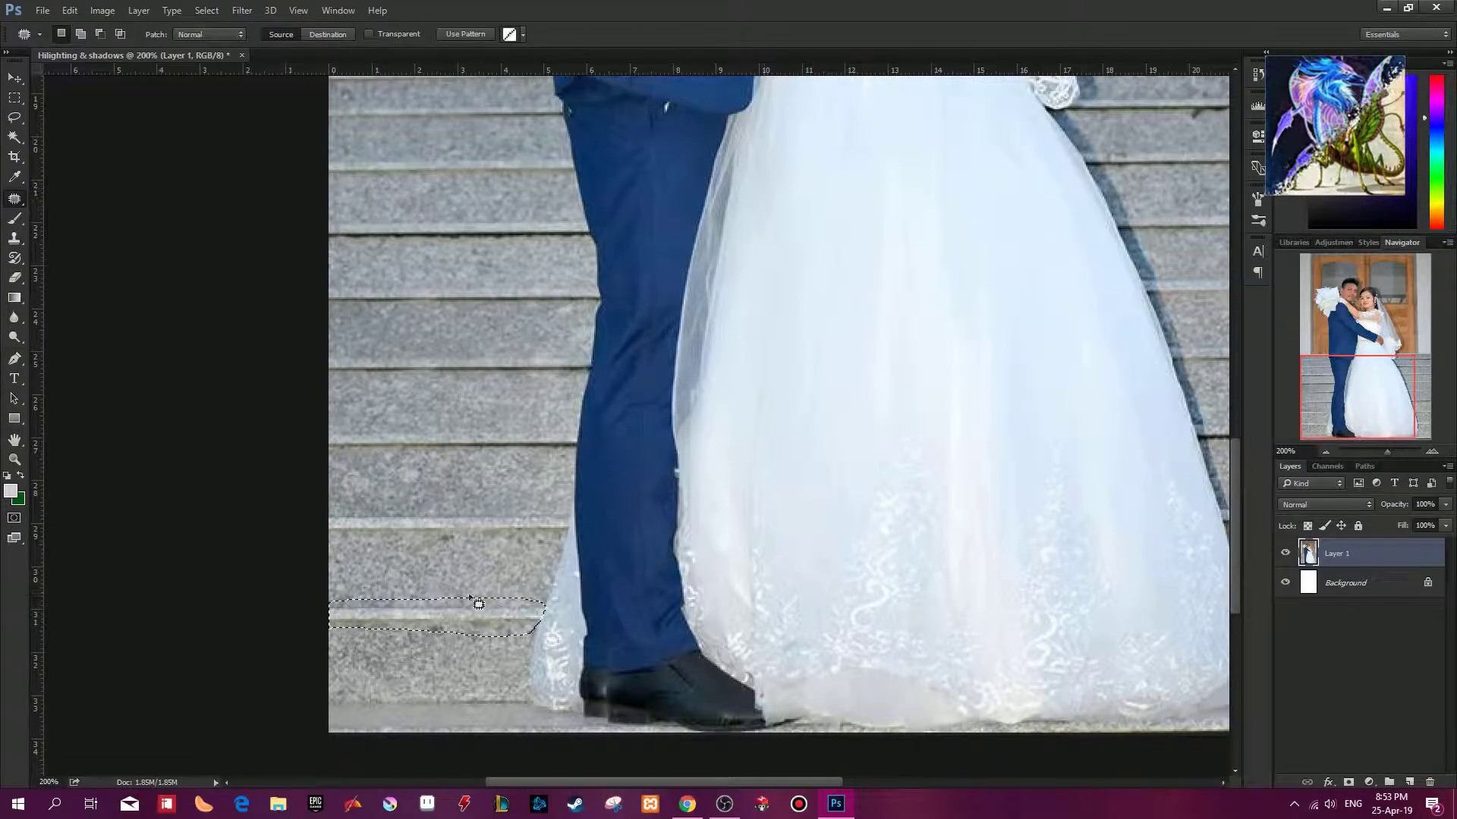
{"action": "key", "text": "ctrl+d"}
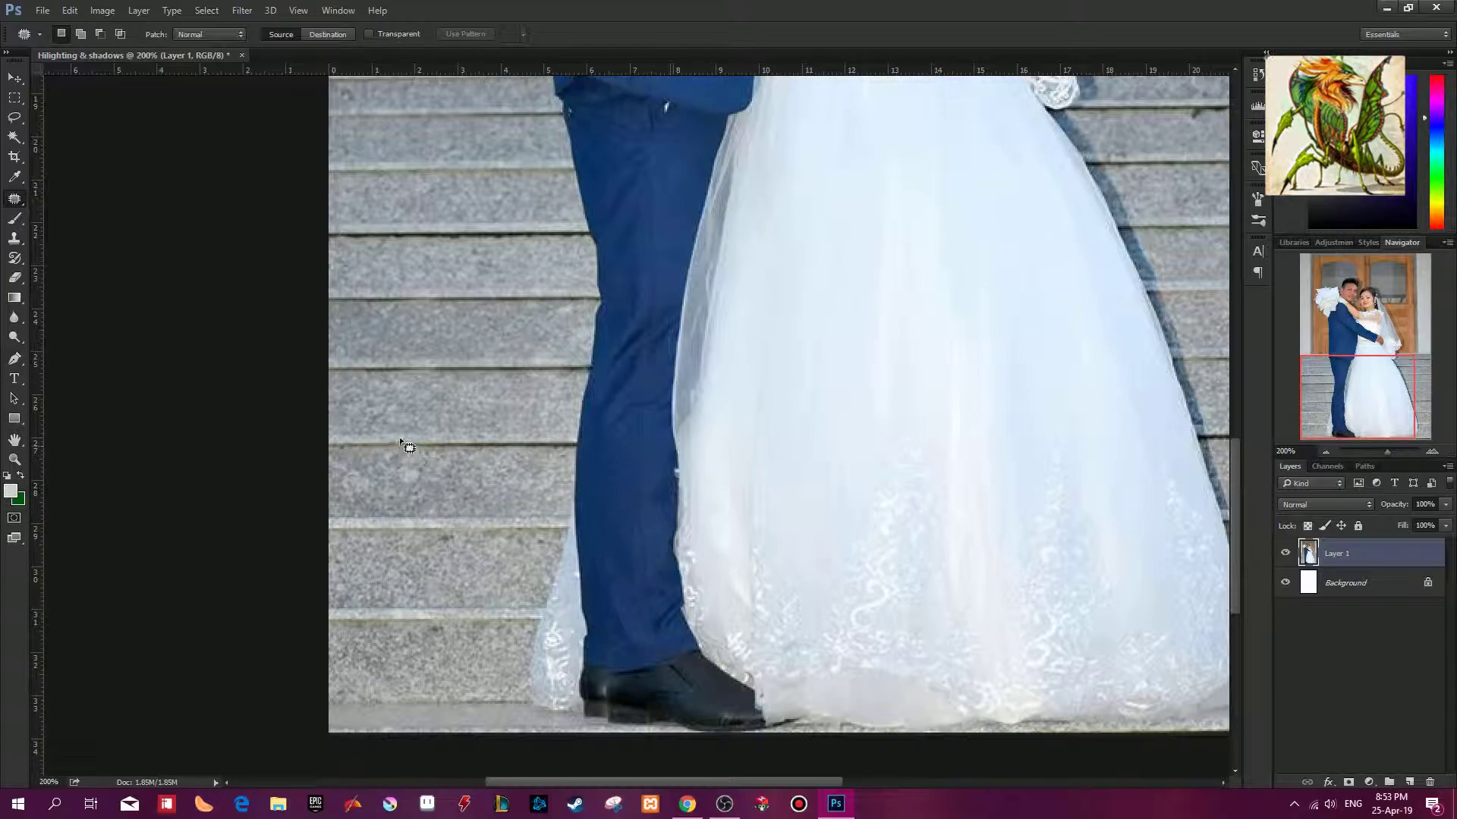
Step: Patch the dark stair edge beside the groom's thigh with the cleaner edge of the step below, and clear the selection
{"action": "mouse_move", "coordinate": [436, 430]}
{"action": "left_mouse_down"}
{"action": "mouse_move", "coordinate": [402, 449]}
{"action": "mouse_move", "coordinate": [573, 452]}
{"action": "mouse_move", "coordinate": [580, 435]}
{"action": "mouse_move", "coordinate": [432, 431]}
{"action": "mouse_move", "coordinate": [487, 464]}
{"action": "mouse_move", "coordinate": [486, 494]}
{"action": "left_mouse_up"}
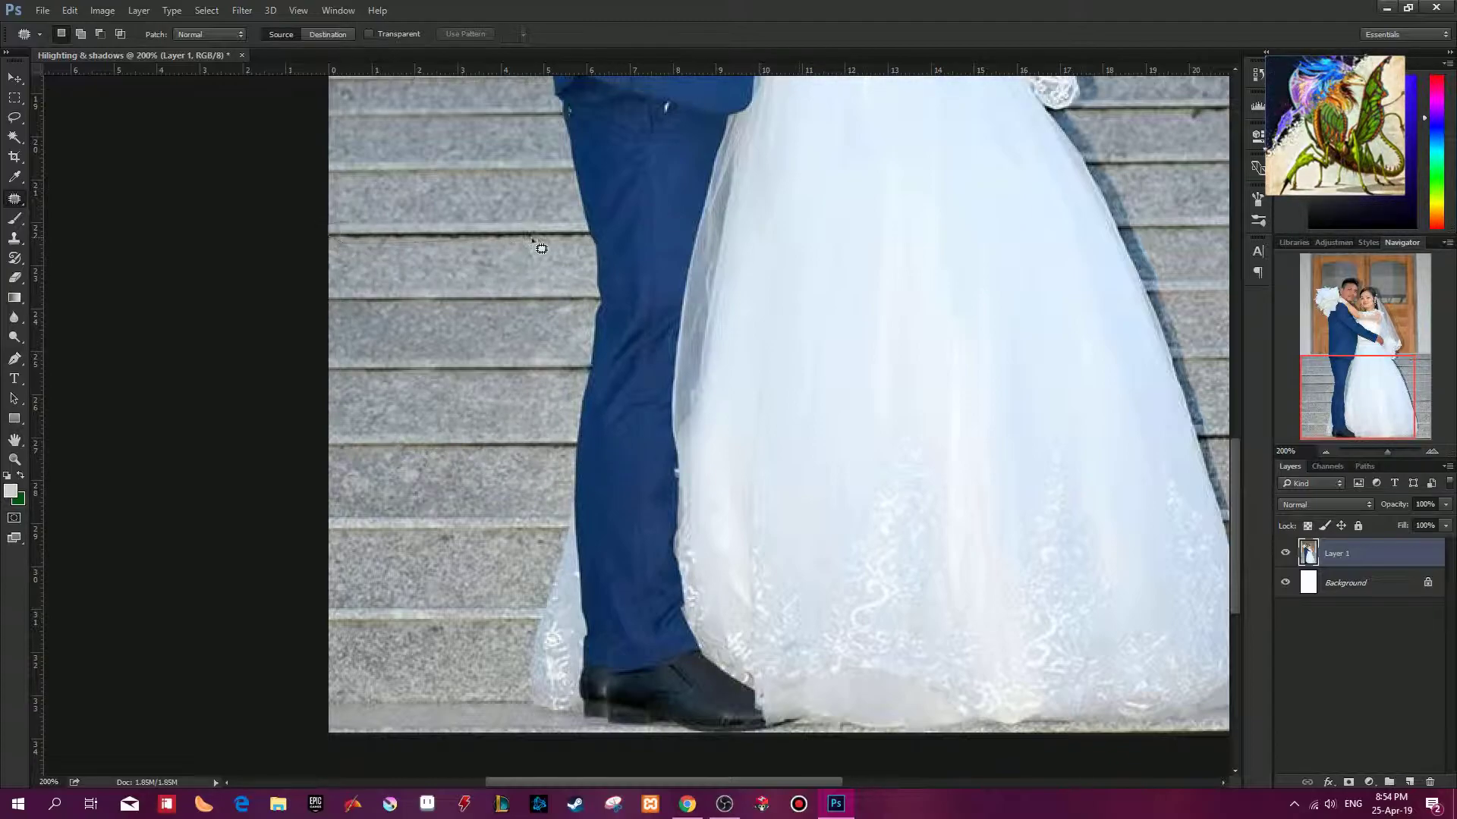
{"action": "mouse_move", "coordinate": [585, 221]}
{"action": "left_mouse_down"}
{"action": "mouse_move", "coordinate": [324, 222]}
{"action": "mouse_move", "coordinate": [425, 202]}
{"action": "mouse_move", "coordinate": [421, 173]}
{"action": "mouse_move", "coordinate": [403, 187]}
{"action": "mouse_move", "coordinate": [417, 307]}
{"action": "left_mouse_up"}
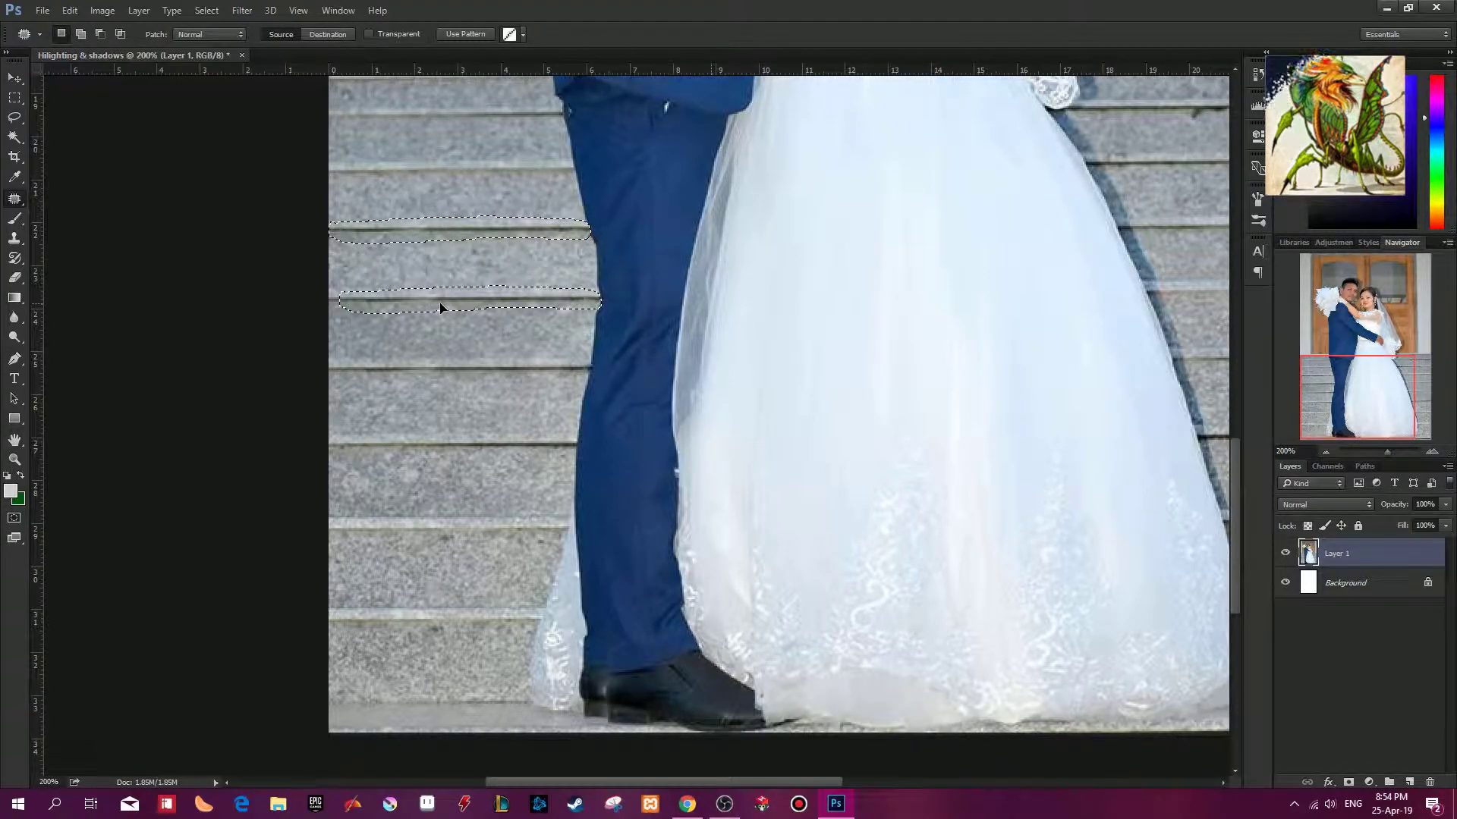
{"action": "mouse_move", "coordinate": [440, 307]}
{"action": "left_mouse_down"}
{"action": "mouse_move", "coordinate": [417, 366]}
{"action": "mouse_move", "coordinate": [424, 453]}
{"action": "mouse_move", "coordinate": [431, 305]}
{"action": "left_mouse_up"}
{"action": "key", "text": "ctrl+d"}
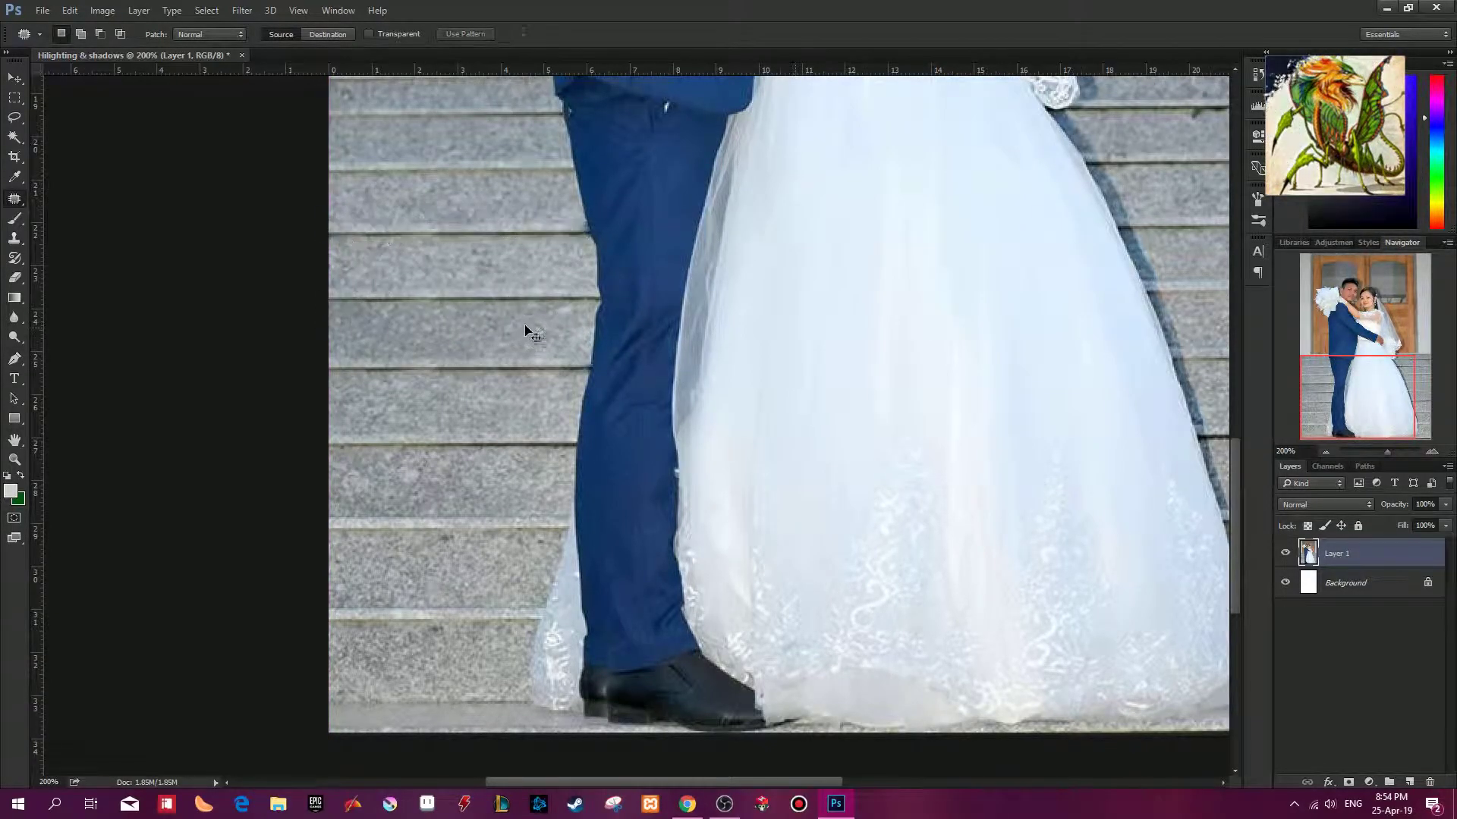
Step: Patch the dark stair edge beside the lower half of the bride's skirt with the clean edge of the step above
{"action": "left_click_drag", "start_coordinate": [508, 200], "coordinate": [475, 351]}
{"action": "left_click_drag", "start_coordinate": [797, 364], "coordinate": [426, 310]}
{"action": "left_click_drag", "start_coordinate": [842, 248], "coordinate": [819, 332]}
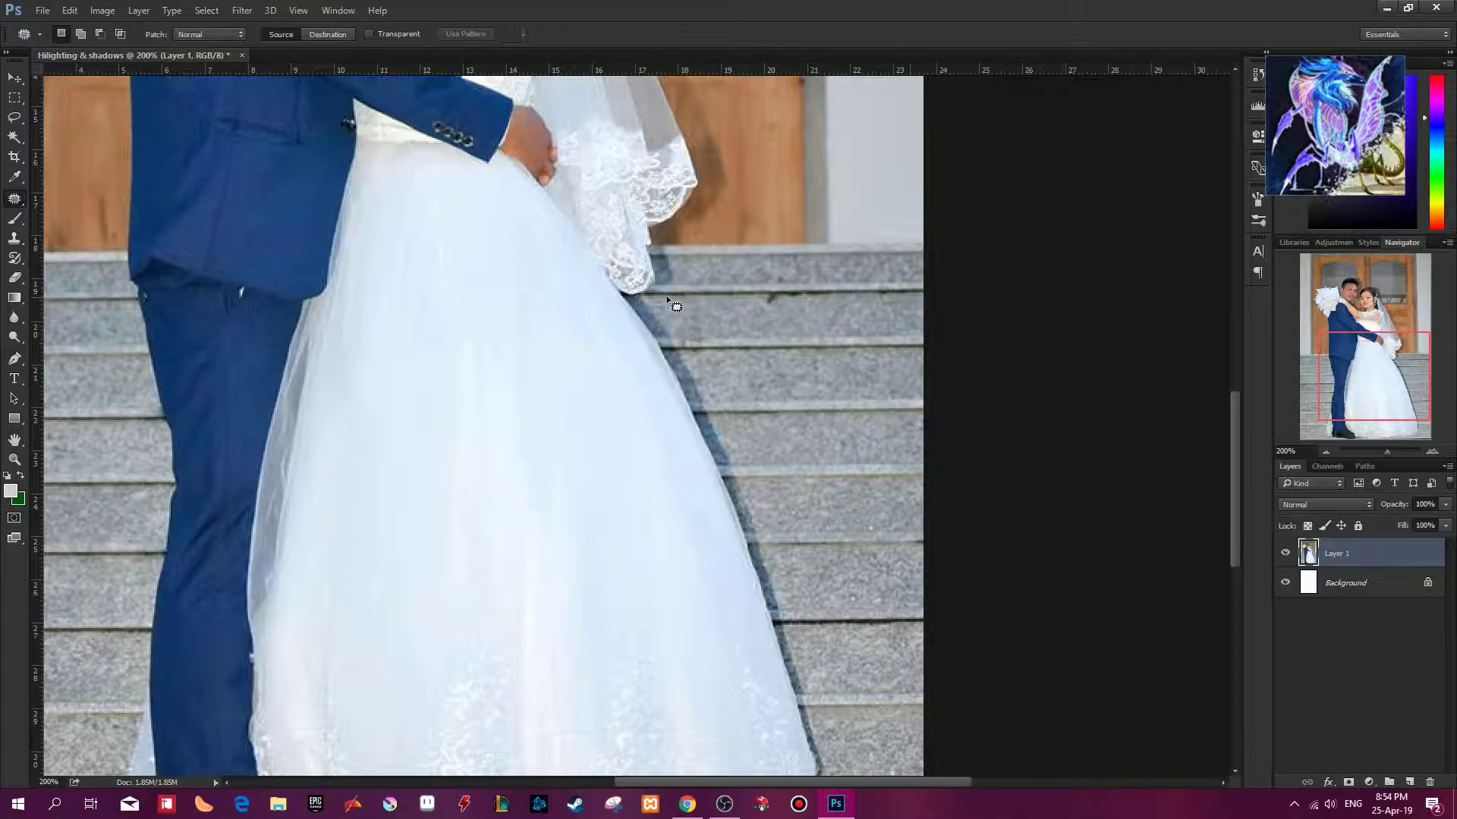
{"action": "mouse_move", "coordinate": [891, 287]}
{"action": "left_mouse_down"}
{"action": "mouse_move", "coordinate": [659, 280]}
{"action": "mouse_move", "coordinate": [827, 299]}
{"action": "left_mouse_up"}
{"action": "left_click", "coordinate": [808, 329]}
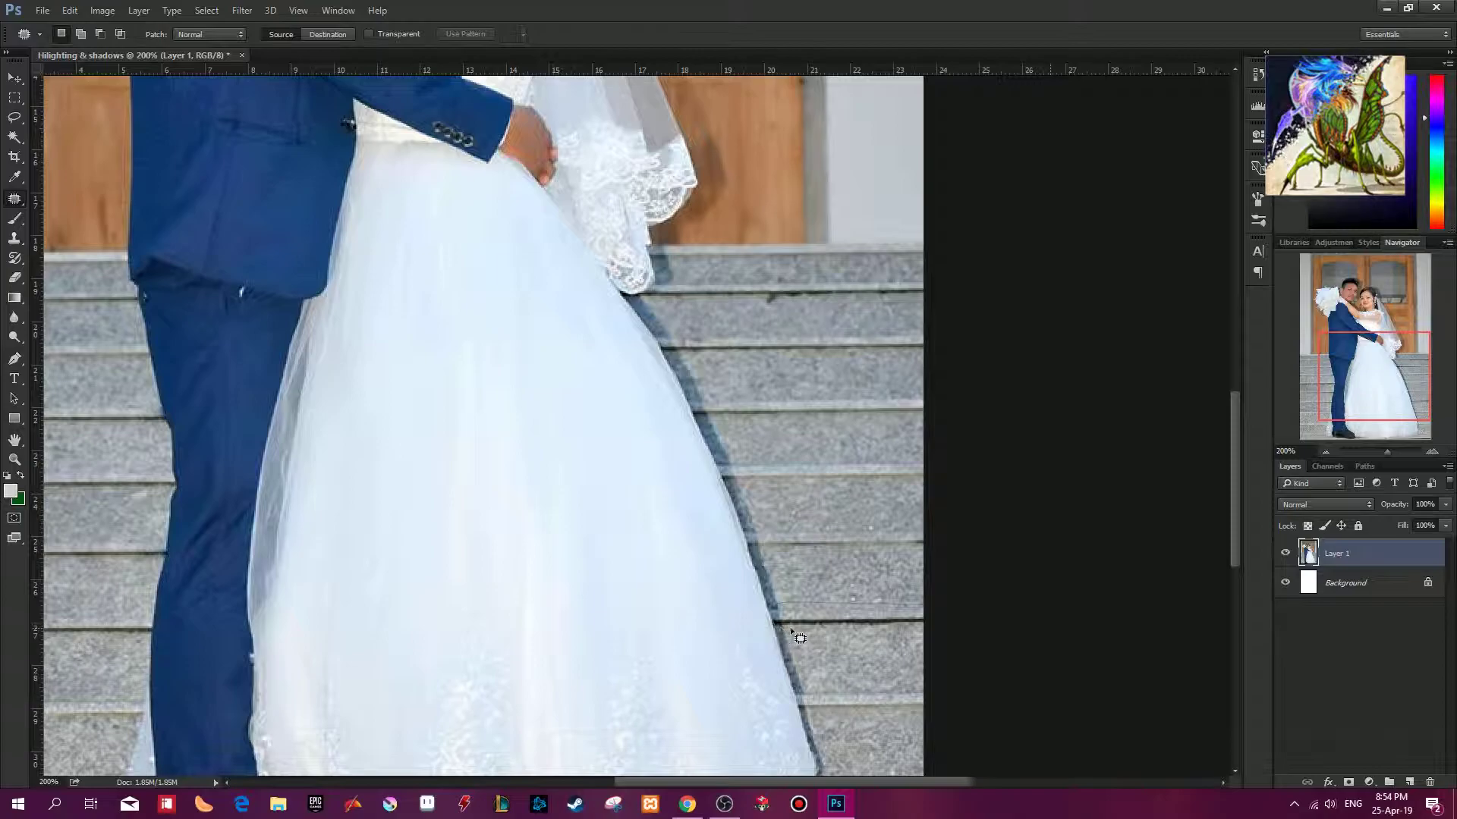
{"action": "mouse_move", "coordinate": [926, 632]}
{"action": "left_mouse_down"}
{"action": "mouse_move", "coordinate": [931, 606]}
{"action": "mouse_move", "coordinate": [921, 698]}
{"action": "mouse_move", "coordinate": [907, 699]}
{"action": "mouse_move", "coordinate": [883, 537]}
{"action": "left_mouse_up"}
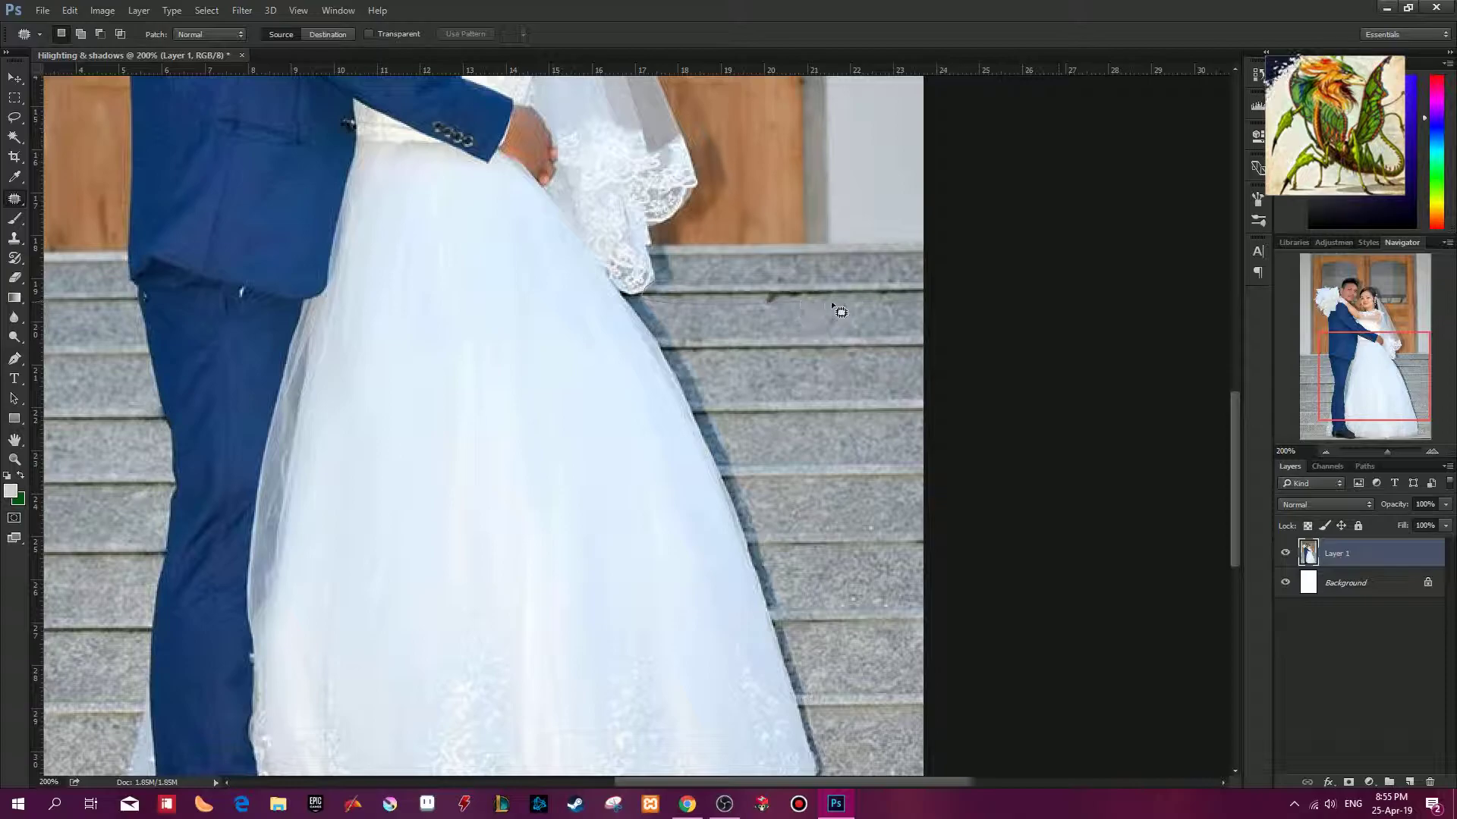
Step: Patch the stained stair edge beside the bottom of the veil with clean stair texture from below, including the remaining blemish
{"action": "left_click_drag", "start_coordinate": [690, 279], "coordinate": [667, 280]}
{"action": "mouse_move", "coordinate": [784, 296]}
{"action": "left_mouse_down"}
{"action": "mouse_move", "coordinate": [786, 351]}
{"action": "mouse_move", "coordinate": [827, 349]}
{"action": "mouse_move", "coordinate": [837, 409]}
{"action": "mouse_move", "coordinate": [852, 411]}
{"action": "left_mouse_up"}
{"action": "key", "text": "ctrl+d"}
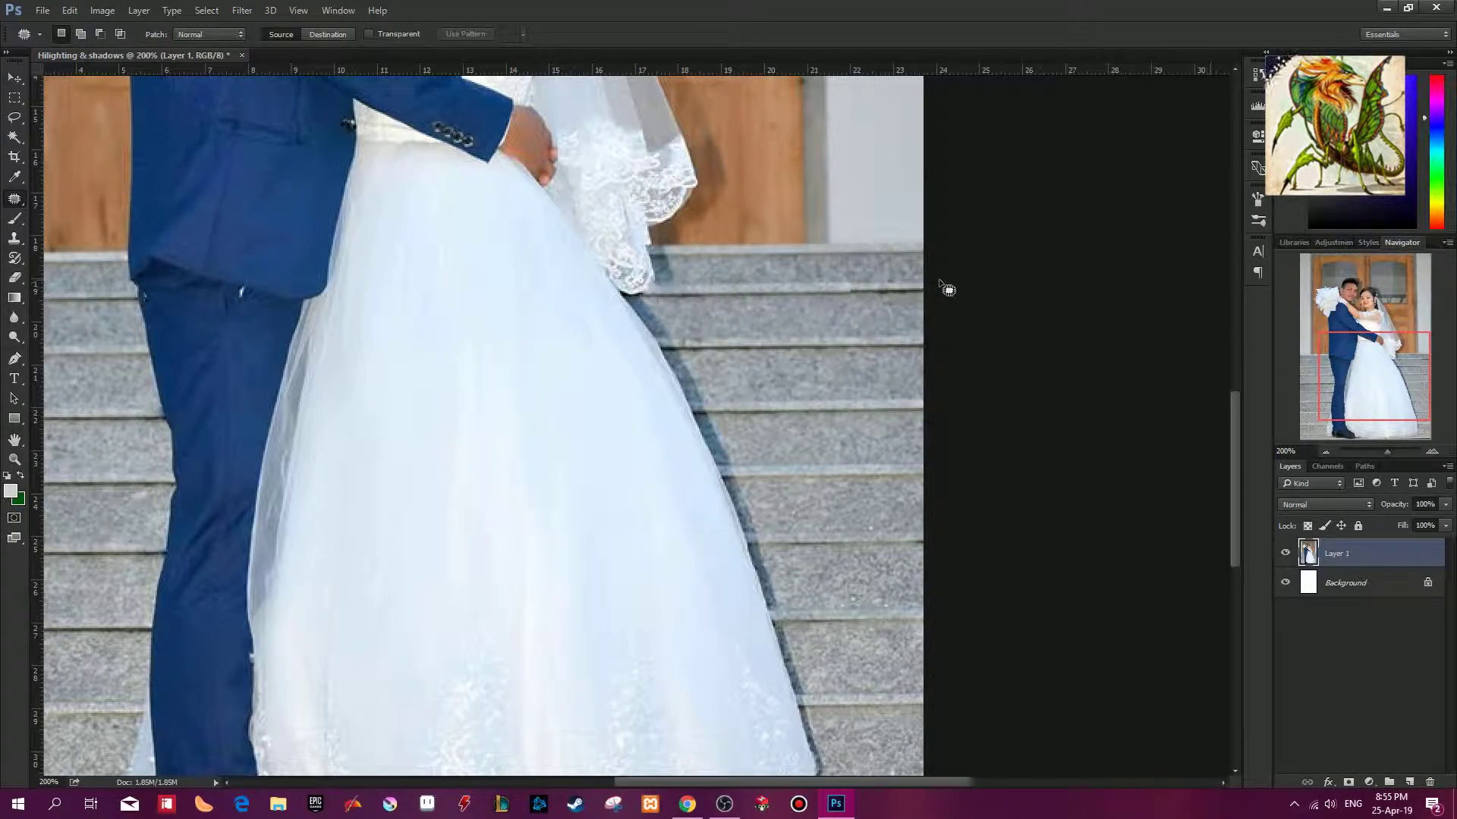
{"action": "mouse_move", "coordinate": [838, 301]}
{"action": "left_mouse_down"}
{"action": "mouse_move", "coordinate": [941, 306]}
{"action": "mouse_move", "coordinate": [945, 282]}
{"action": "mouse_move", "coordinate": [907, 340]}
{"action": "left_mouse_up"}
{"action": "key", "text": "ctrl+d"}
Step: Patch the short piece of stair edge touching the skirt just below the veil with a clean edge from a lower step
{"action": "mouse_move", "coordinate": [709, 341]}
{"action": "left_mouse_down"}
{"action": "mouse_move", "coordinate": [786, 414]}
{"action": "mouse_move", "coordinate": [812, 413]}
{"action": "mouse_move", "coordinate": [722, 351]}
{"action": "left_mouse_up"}
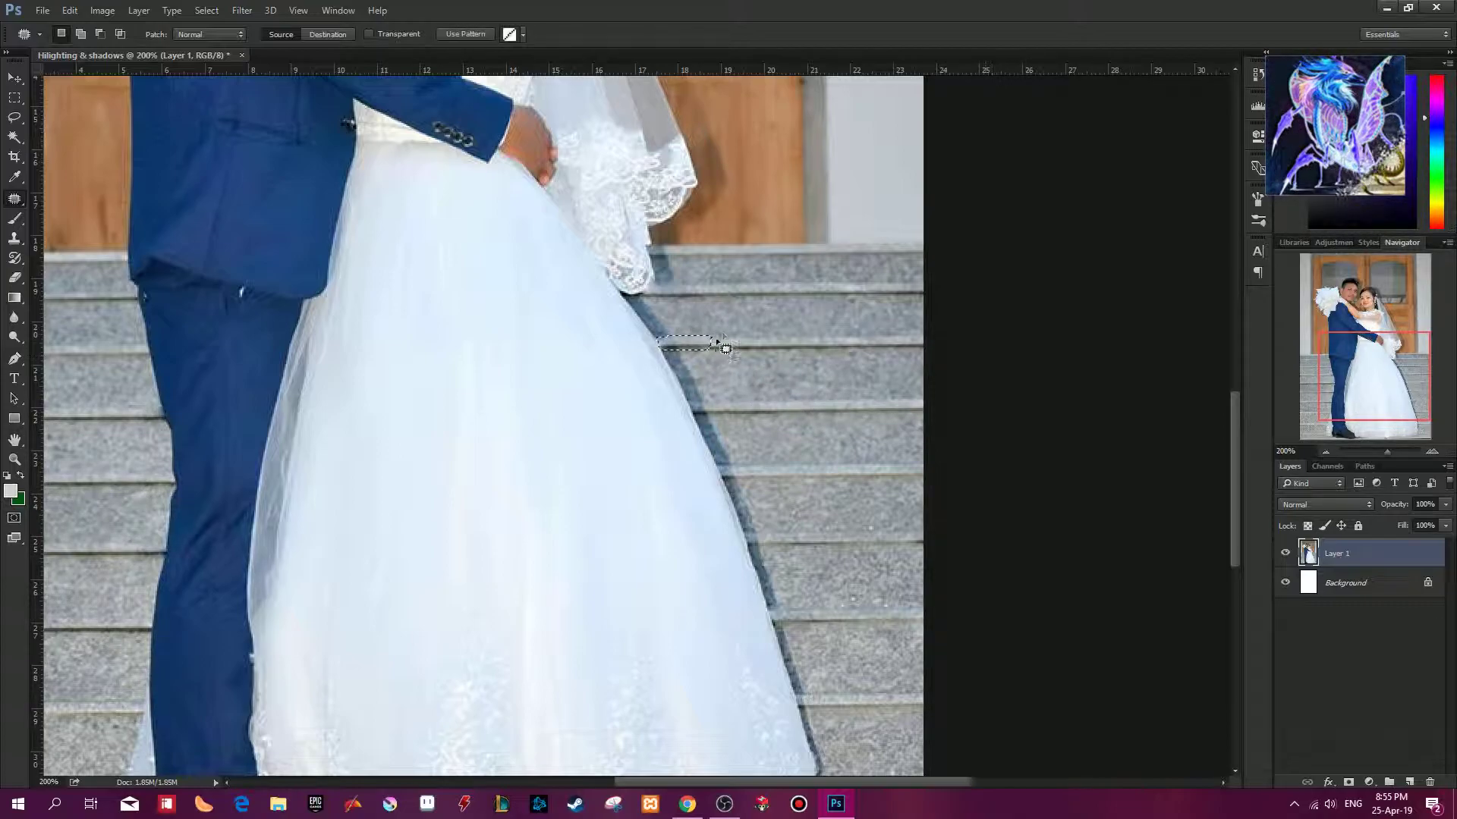
{"action": "left_click_drag", "start_coordinate": [787, 409], "coordinate": [781, 411]}
{"action": "left_click", "coordinate": [812, 398]}
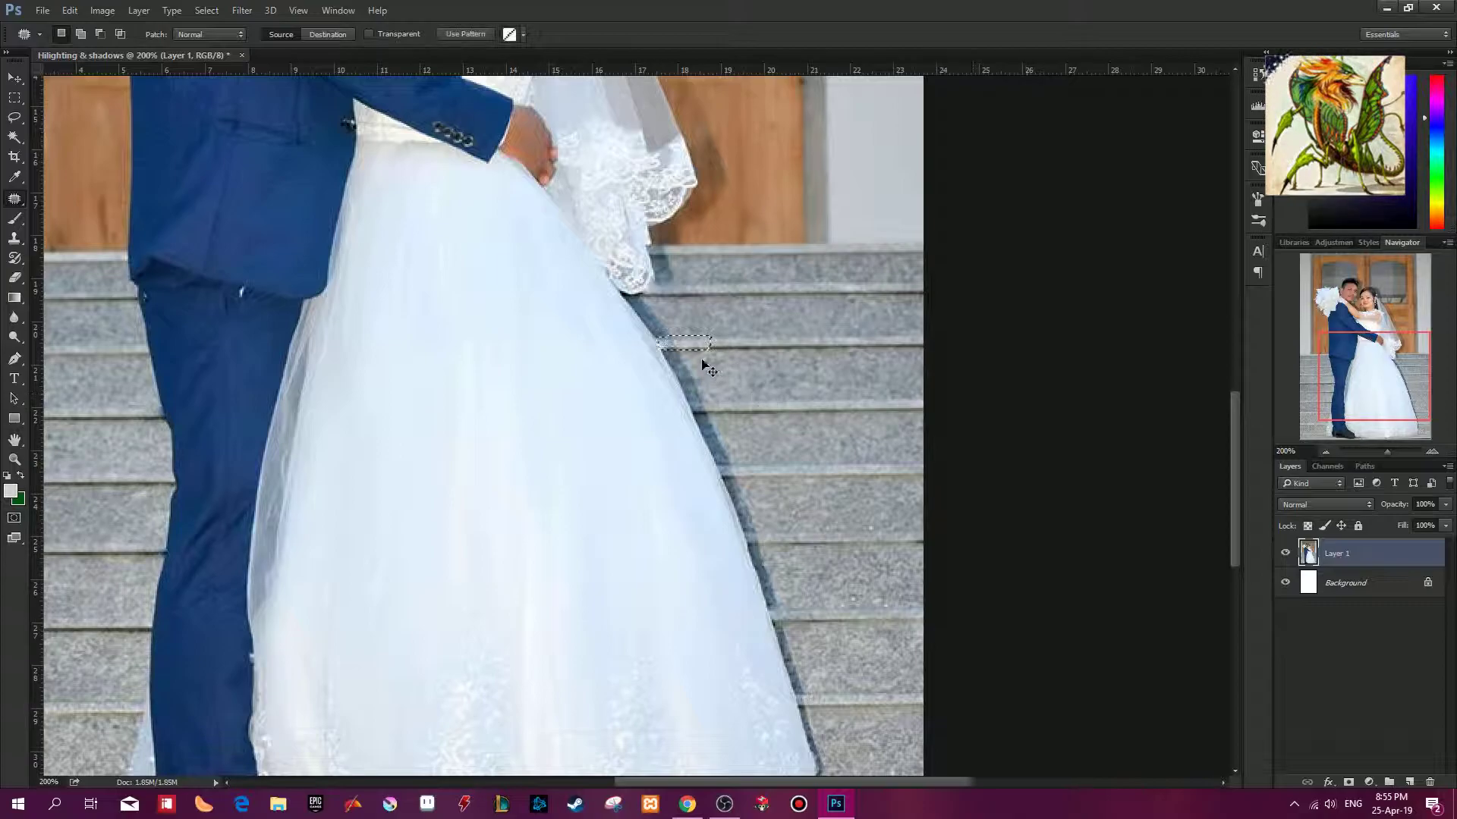
{"action": "mouse_move", "coordinate": [711, 338]}
{"action": "left_mouse_down"}
{"action": "mouse_move", "coordinate": [709, 351]}
{"action": "mouse_move", "coordinate": [699, 336]}
{"action": "left_mouse_up"}
{"action": "left_click_drag", "start_coordinate": [696, 342], "coordinate": [728, 408]}
{"action": "left_click", "coordinate": [728, 408]}
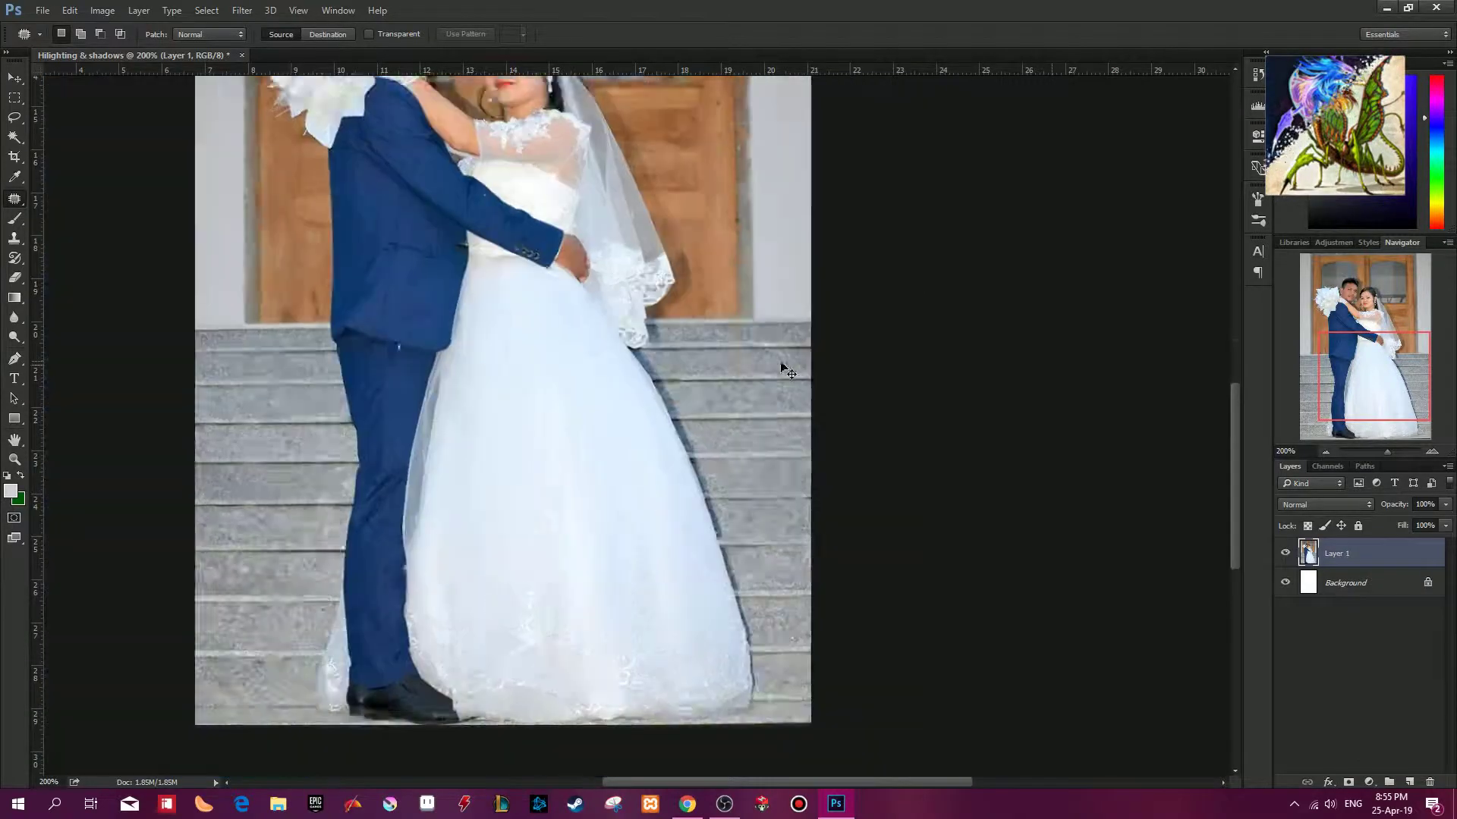
Step: Review the retouched stairs, the dress and the couple at 100% and 200% zoom
{"action": "key", "text": "ctrl+minus"}
{"action": "left_click_drag", "start_coordinate": [634, 280], "coordinate": [719, 349]}
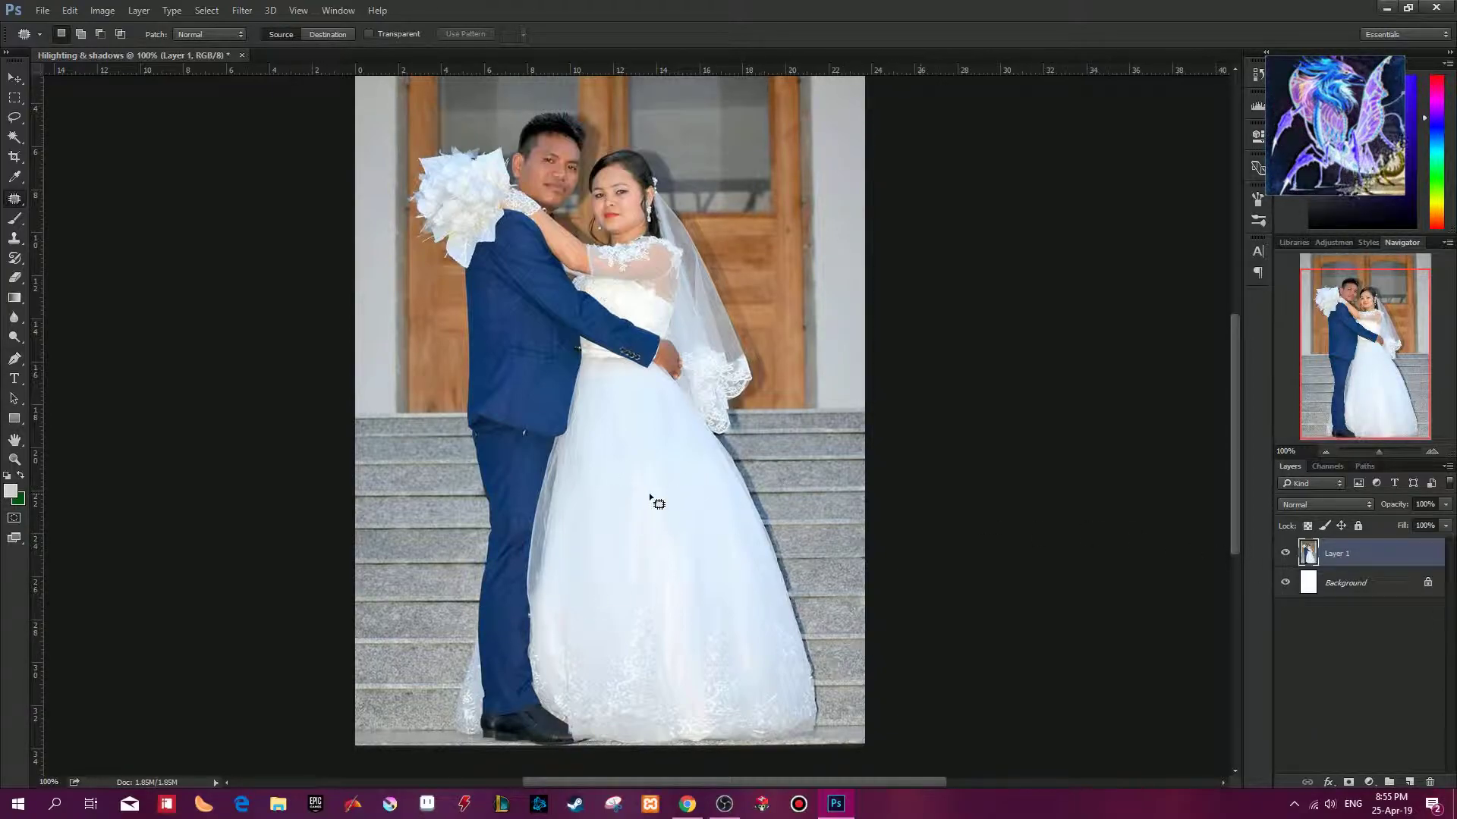
{"action": "key", "text": "ctrl+plus"}
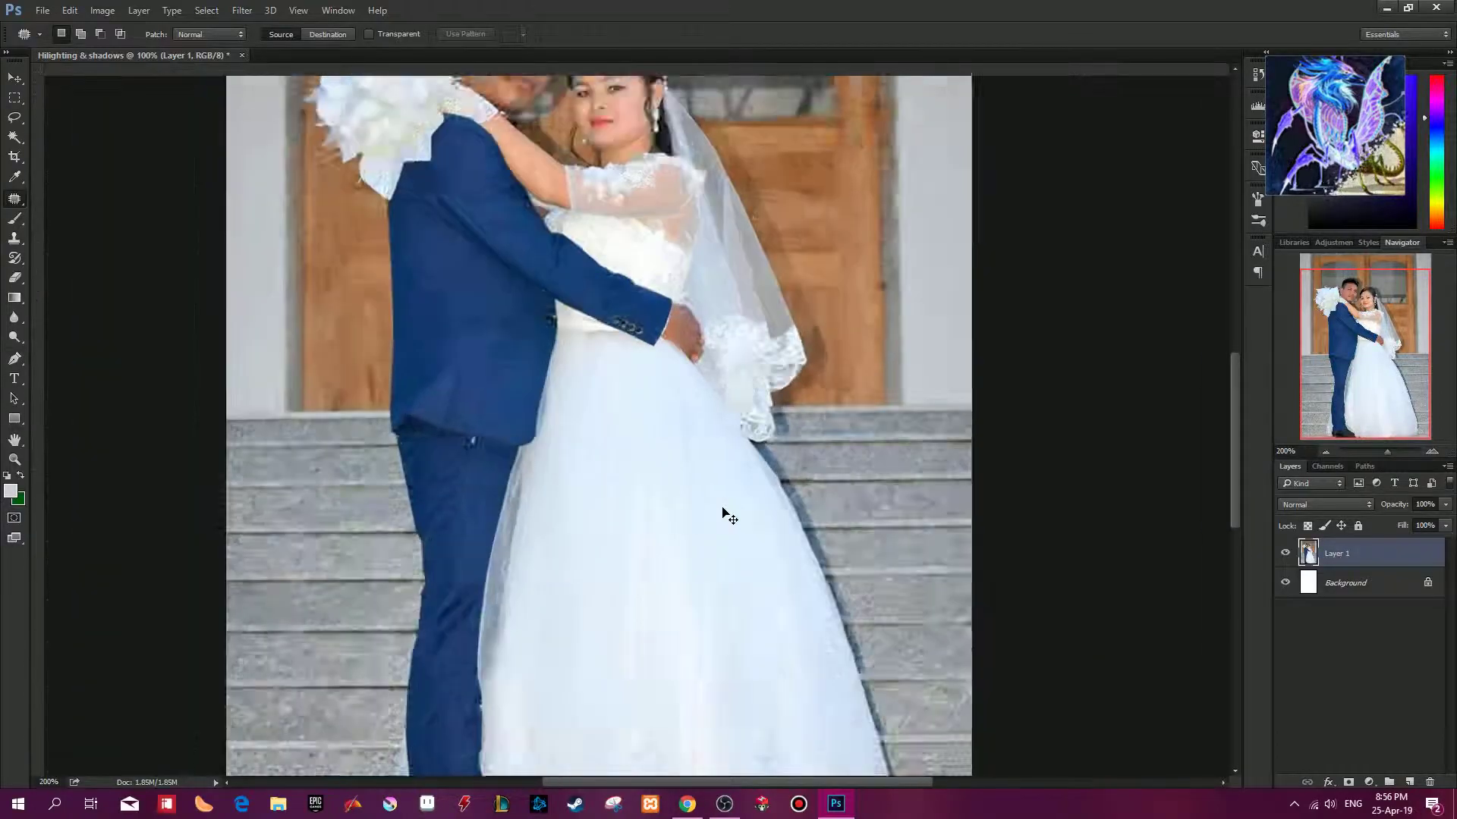
{"action": "key", "text": "ctrl+minus"}
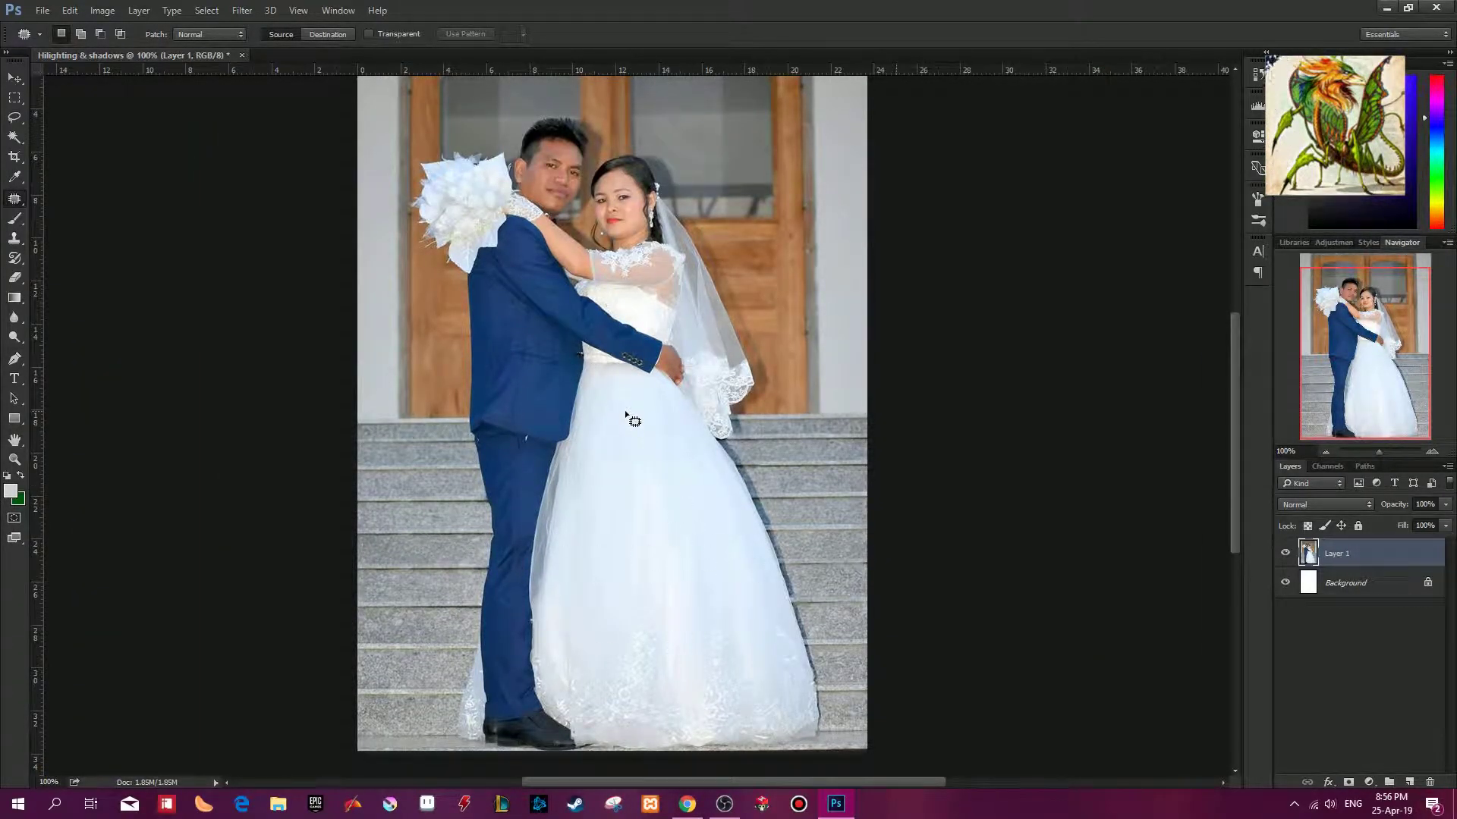
{"action": "key", "text": "ctrl+plus"}
{"action": "left_click_drag", "start_coordinate": [627, 129], "coordinate": [633, 553]}
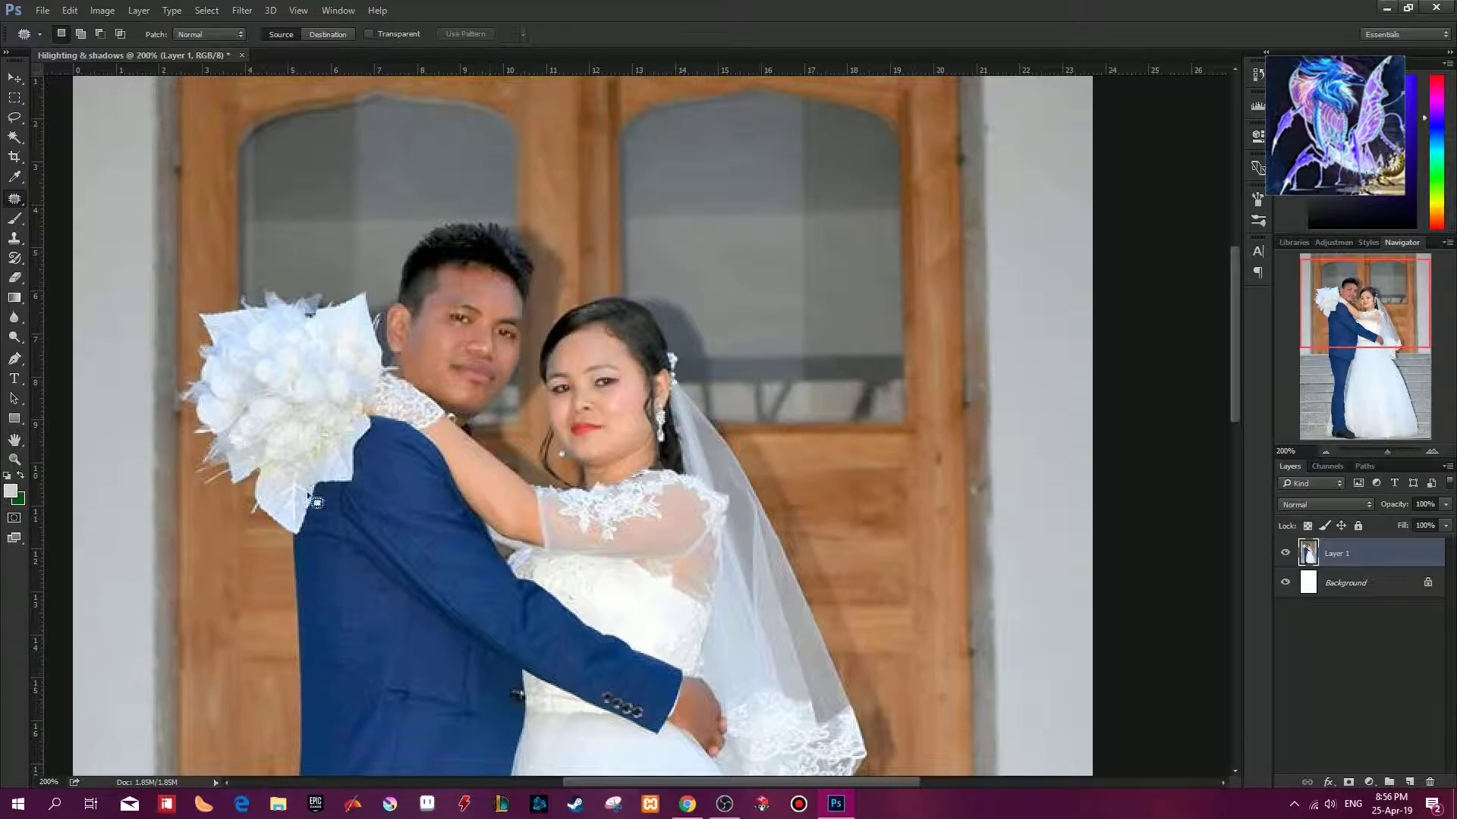
{"action": "left_click_drag", "start_coordinate": [633, 621], "coordinate": [656, 388]}
{"action": "key", "text": "ctrl+u"}
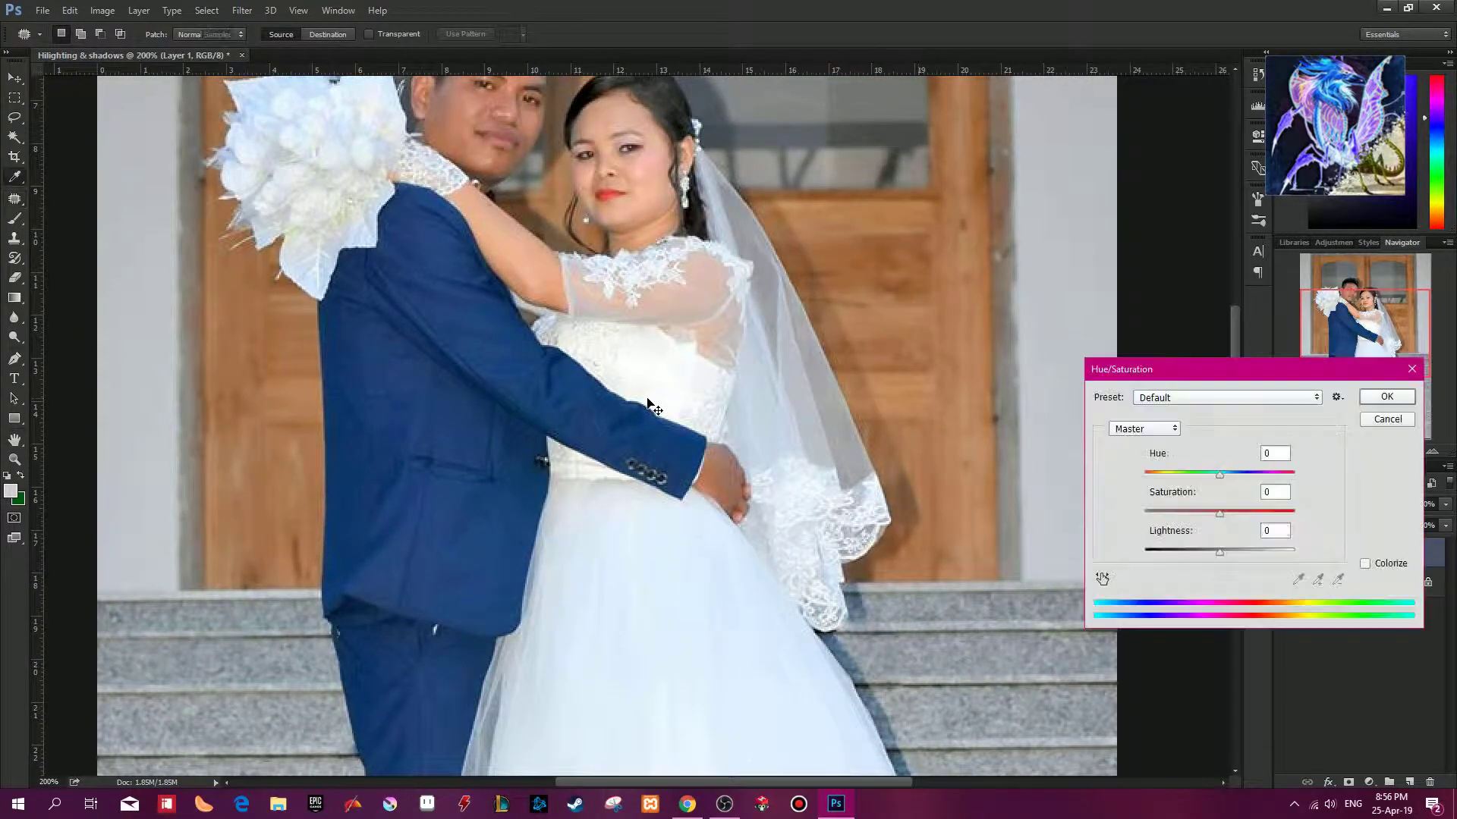
{"action": "left_click_drag", "start_coordinate": [1221, 553], "coordinate": [1214, 552]}
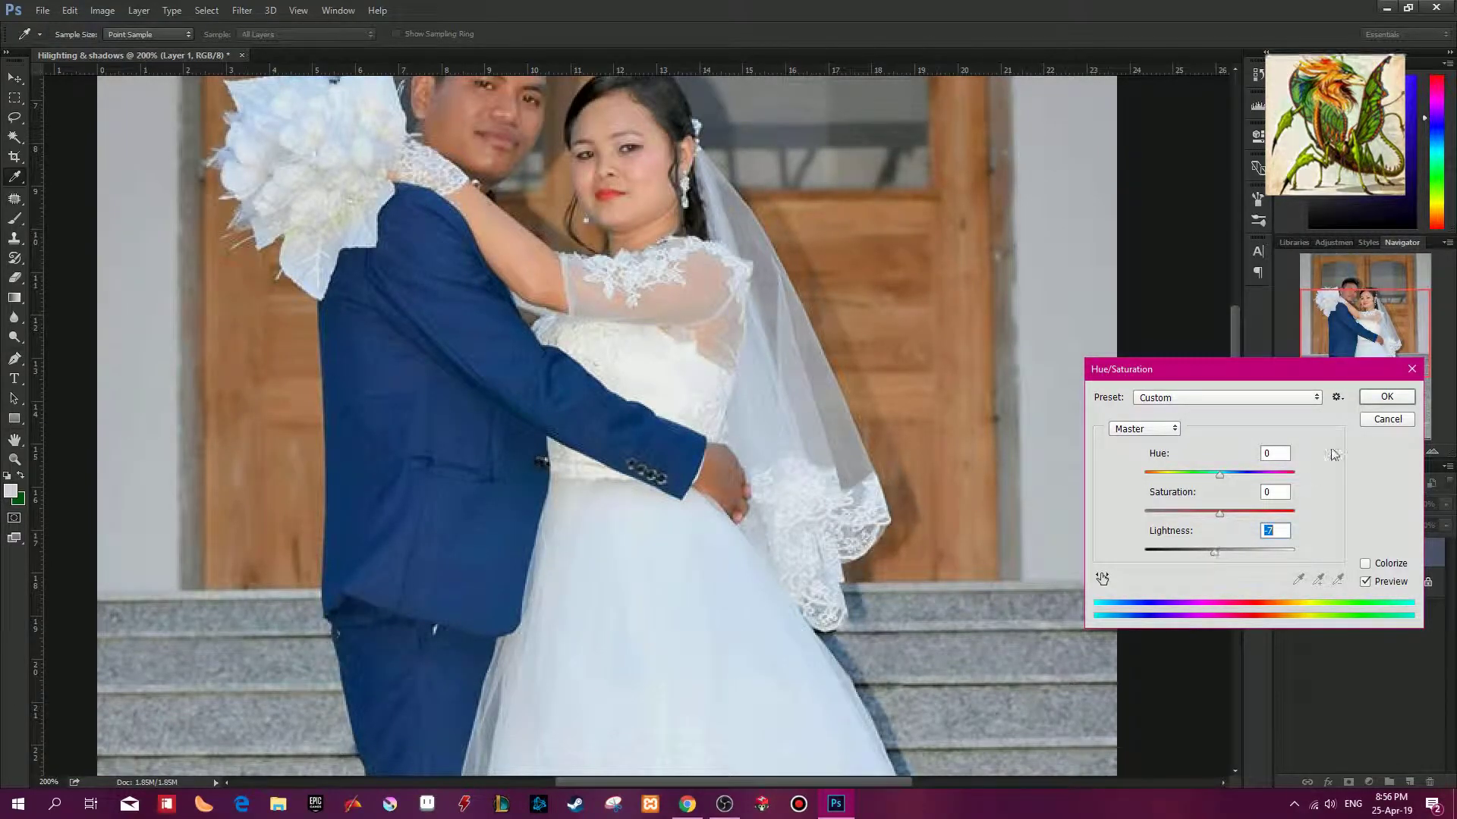
{"action": "left_click", "coordinate": [1388, 419]}
{"action": "key", "text": "ctrl+minus"}
{"action": "key", "text": "j"}
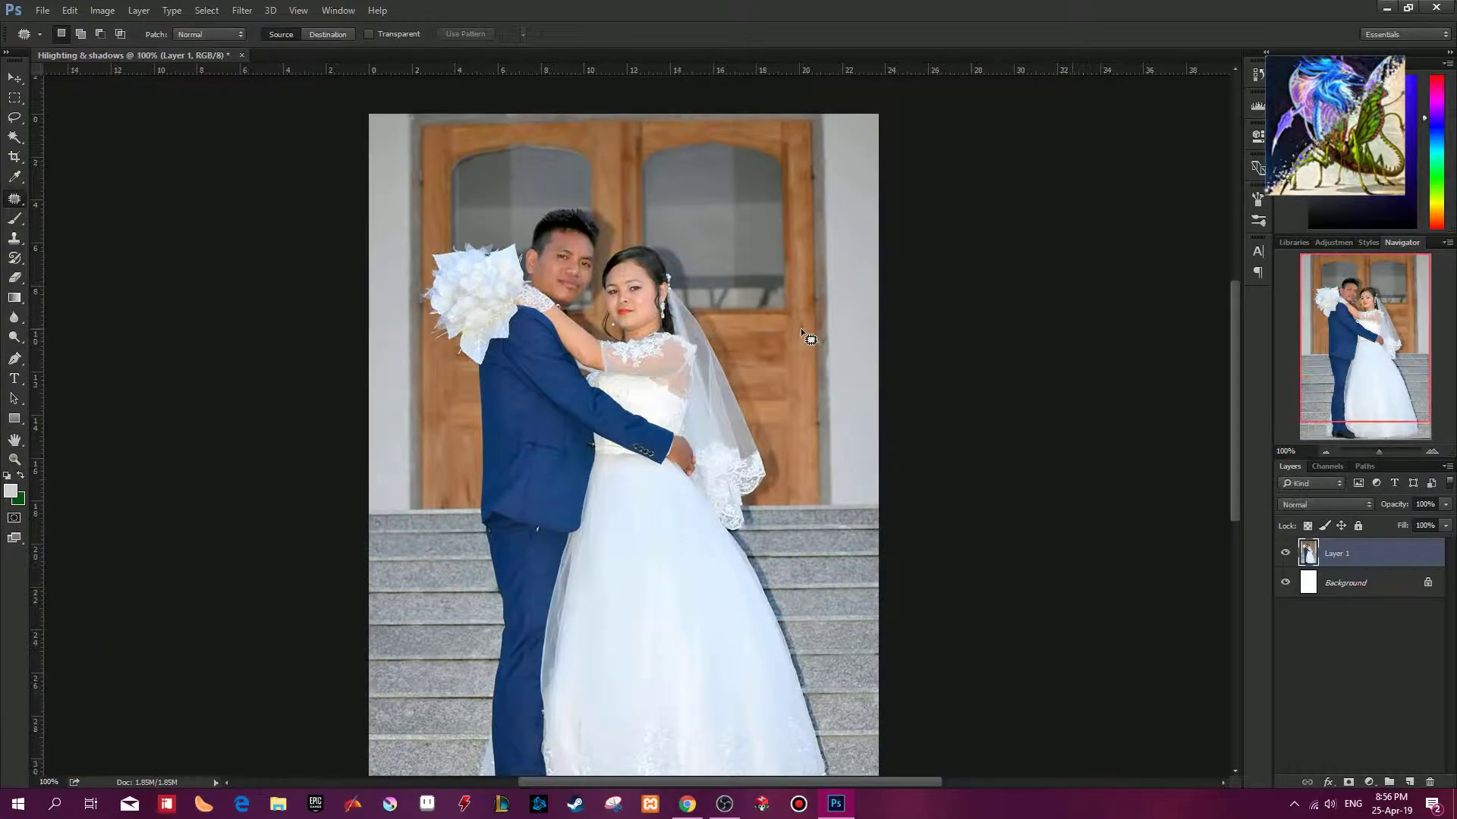
{"action": "key", "text": "ctrl+m"}
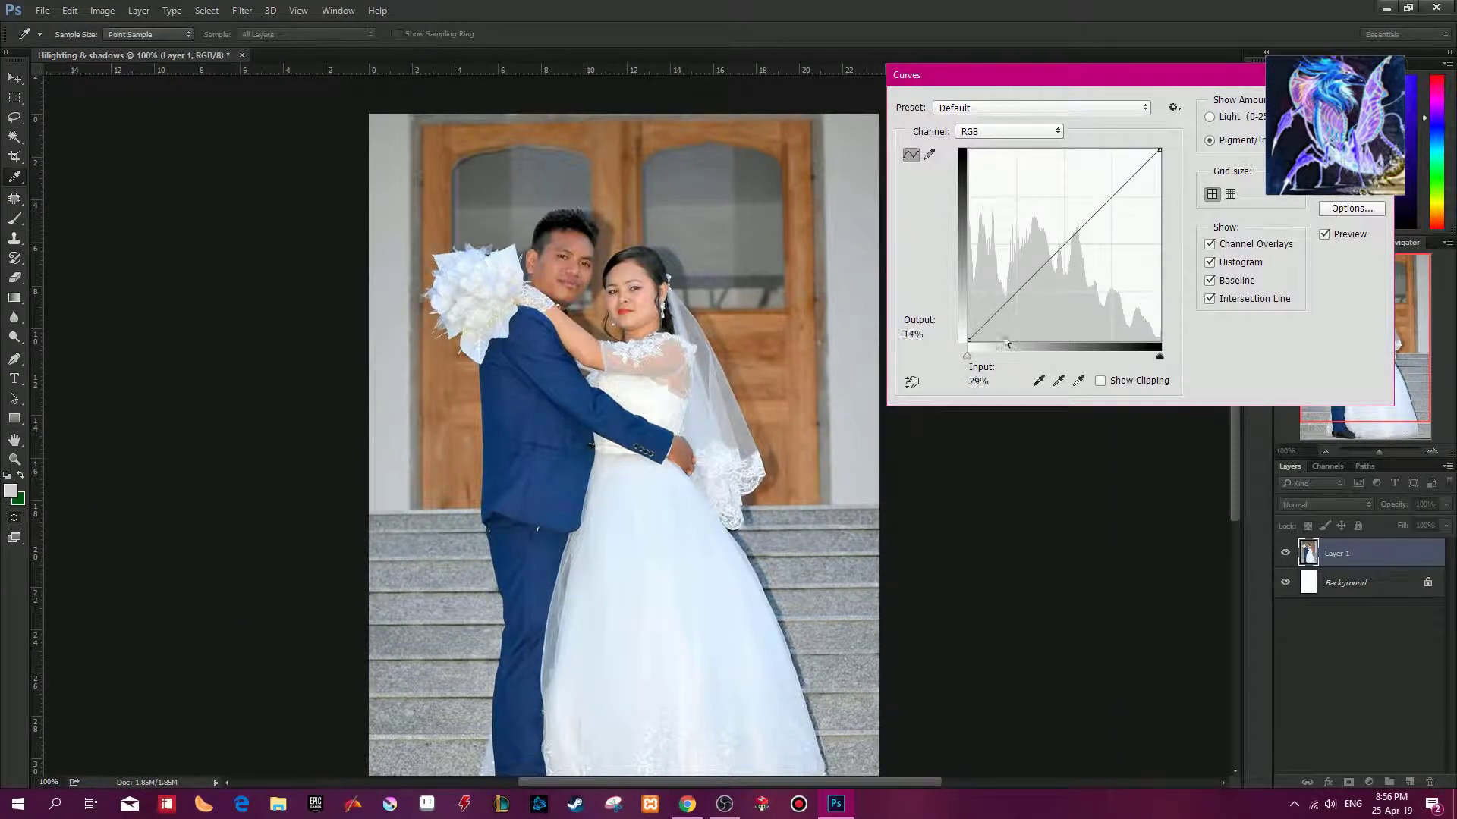
{"action": "key", "text": "Escape"}
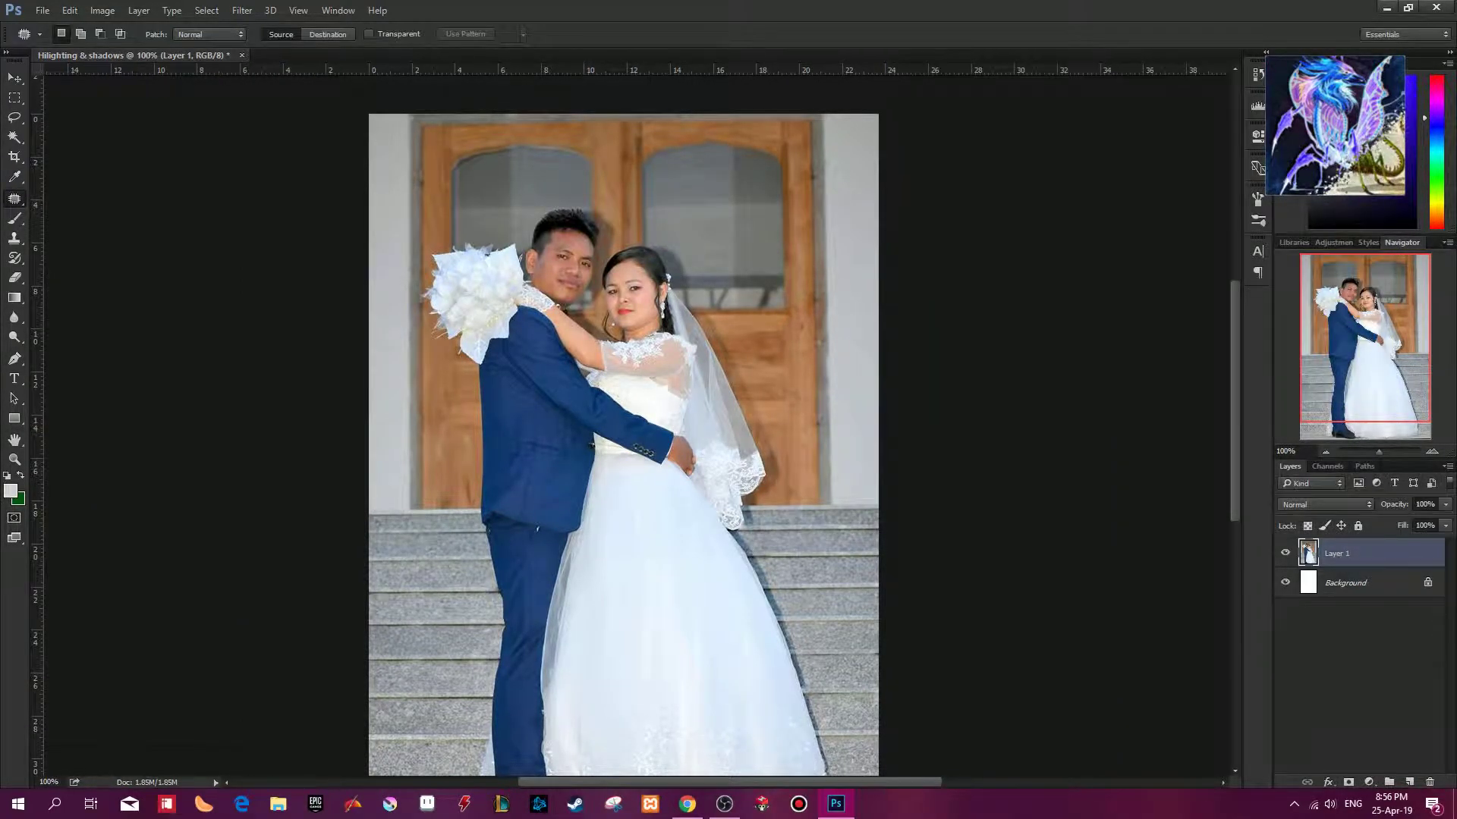
Step: Darken the photo slightly with a Levels adjustment, setting the midtone input to 0.92
{"action": "key", "text": "ctrl+l"}
{"action": "left_click", "coordinate": [1294, 448]}
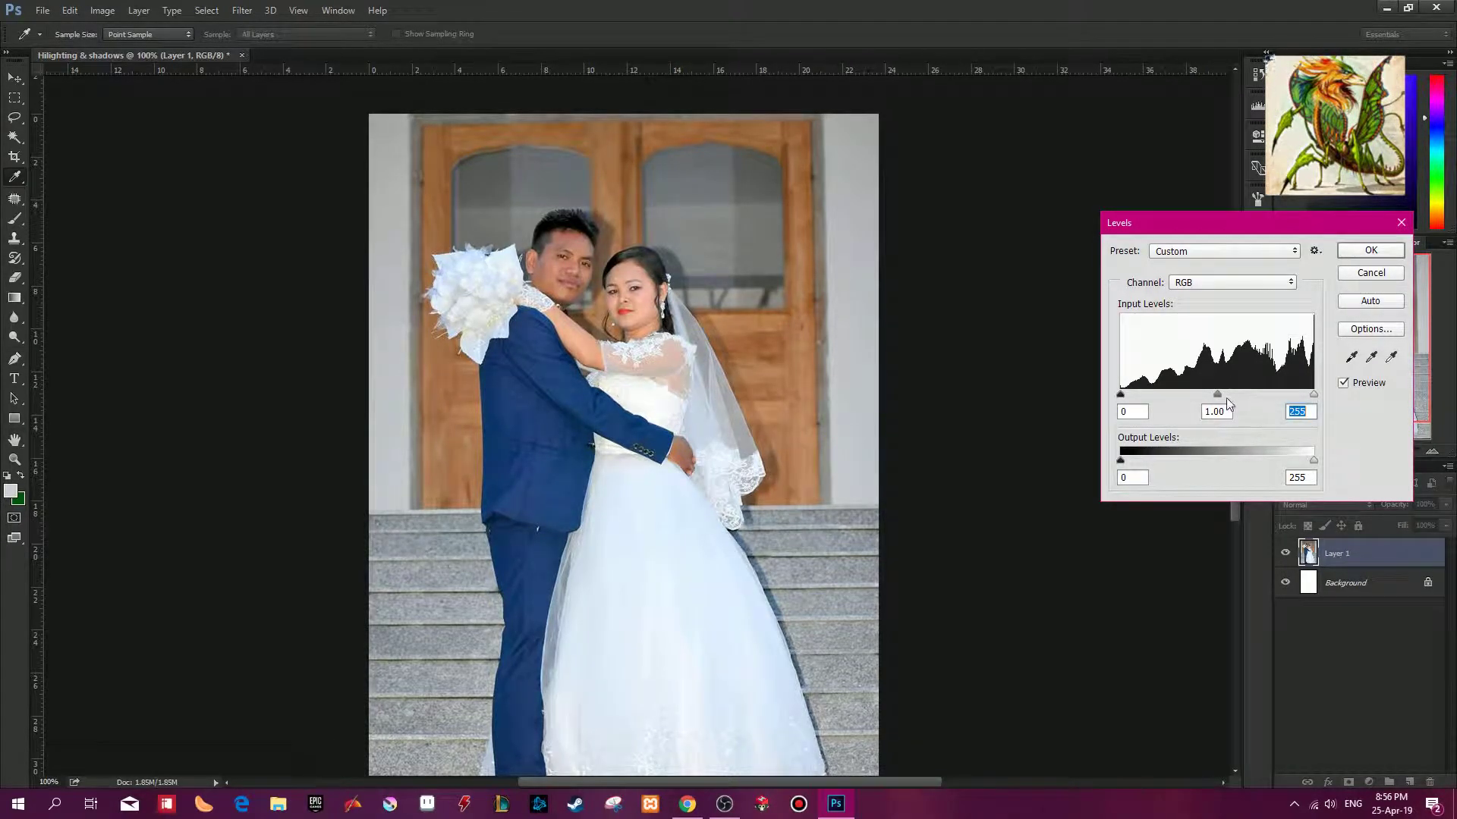
{"action": "left_click_drag", "start_coordinate": [1220, 396], "coordinate": [1252, 396]}
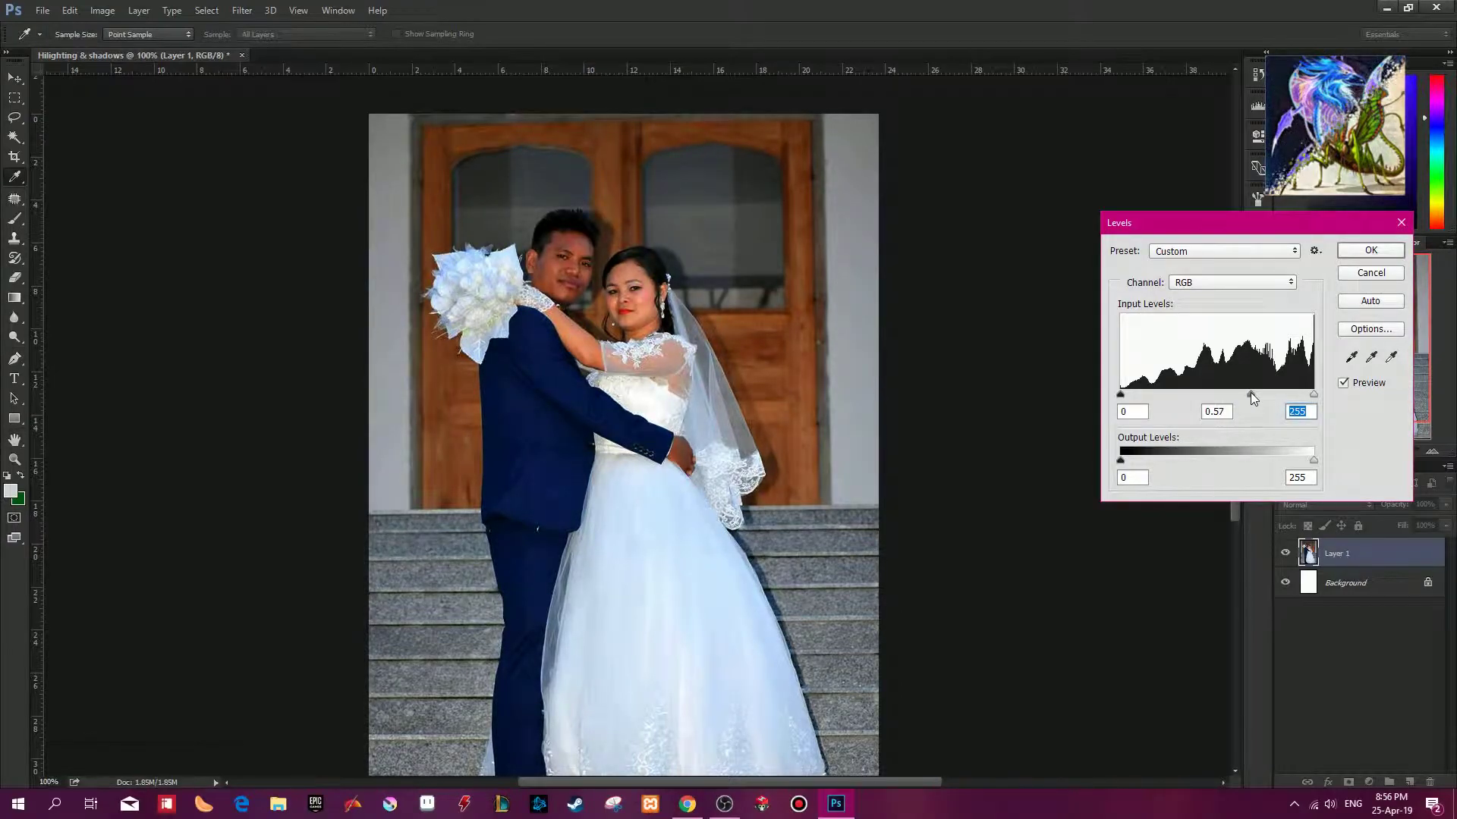
{"action": "key", "text": "shift+Tab"}
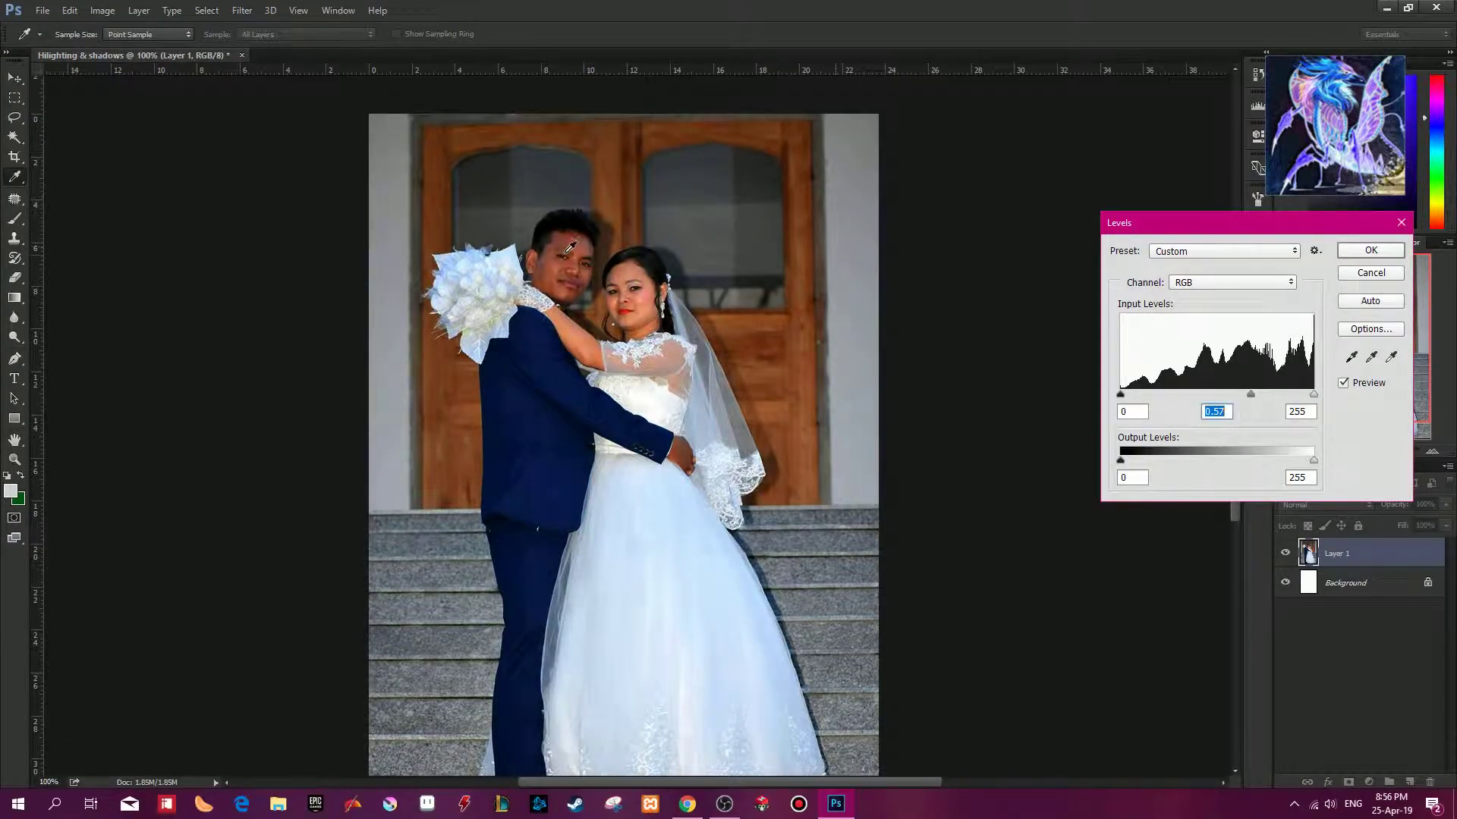
{"action": "left_click", "coordinate": [619, 189]}
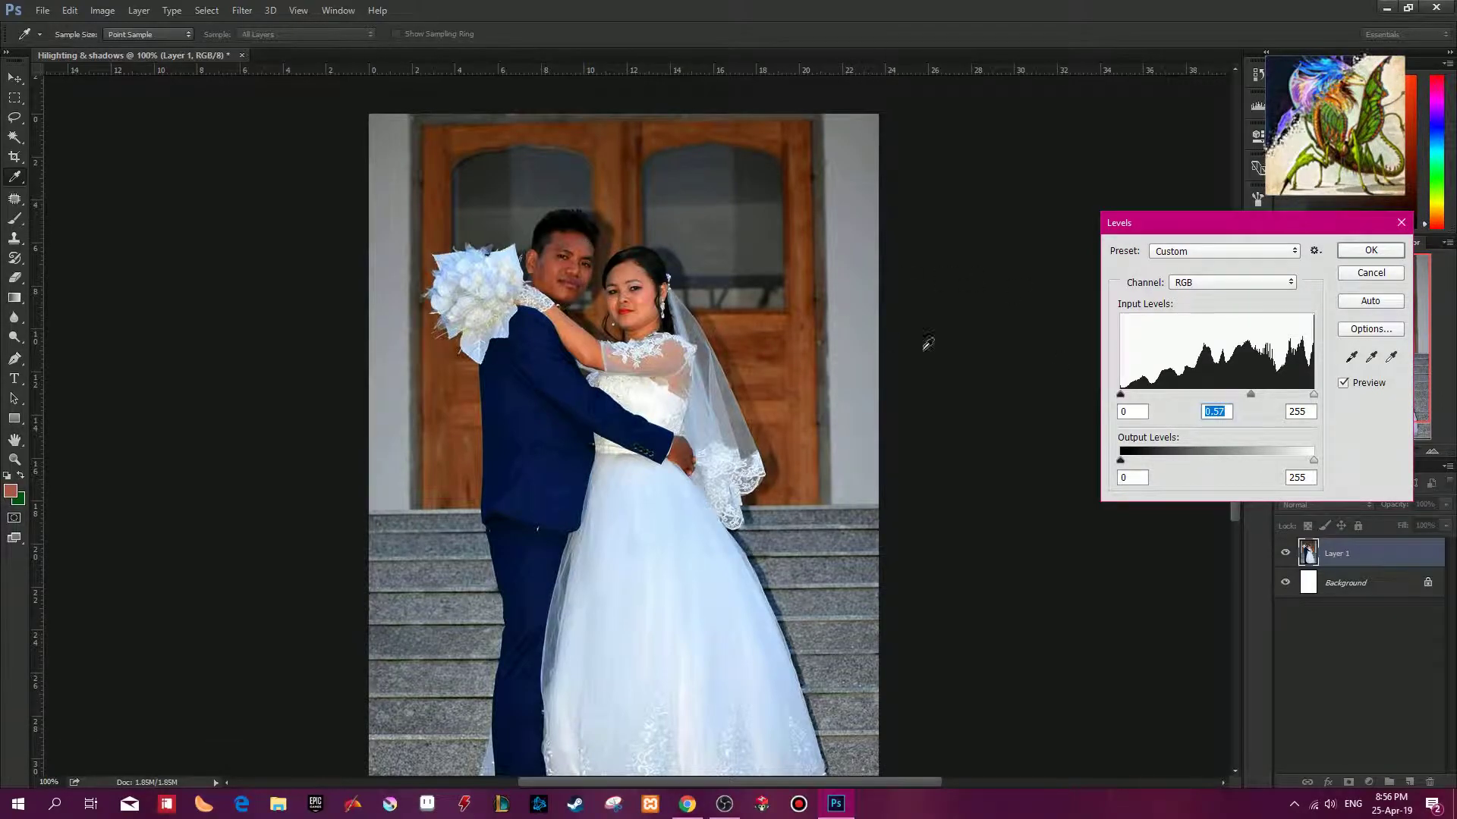
{"action": "left_click_drag", "start_coordinate": [1134, 402], "coordinate": [1093, 400]}
{"action": "left_click_drag", "start_coordinate": [1249, 396], "coordinate": [1222, 390]}
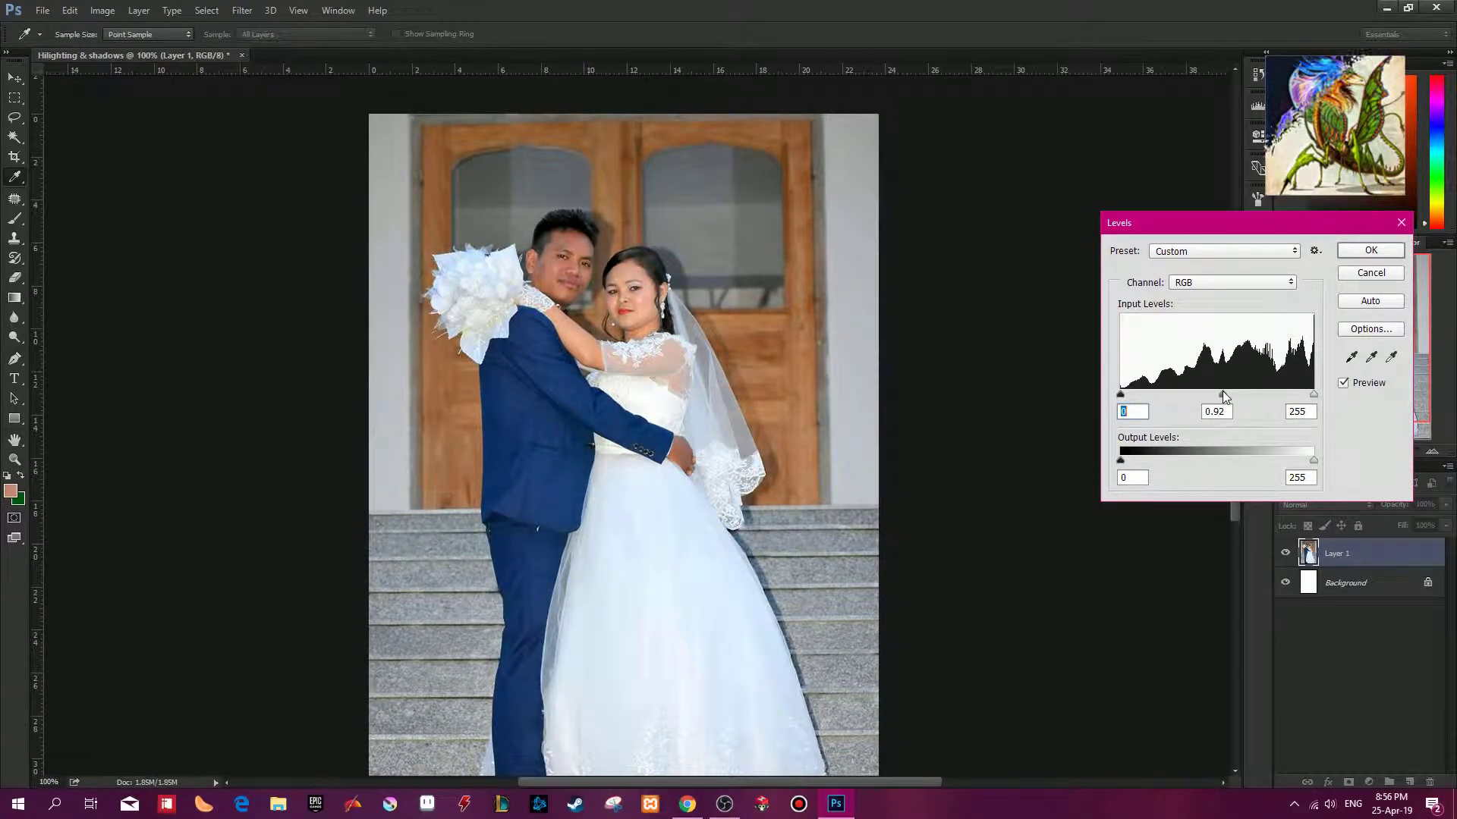
{"action": "left_click", "coordinate": [1371, 251]}
{"action": "key", "text": "j"}
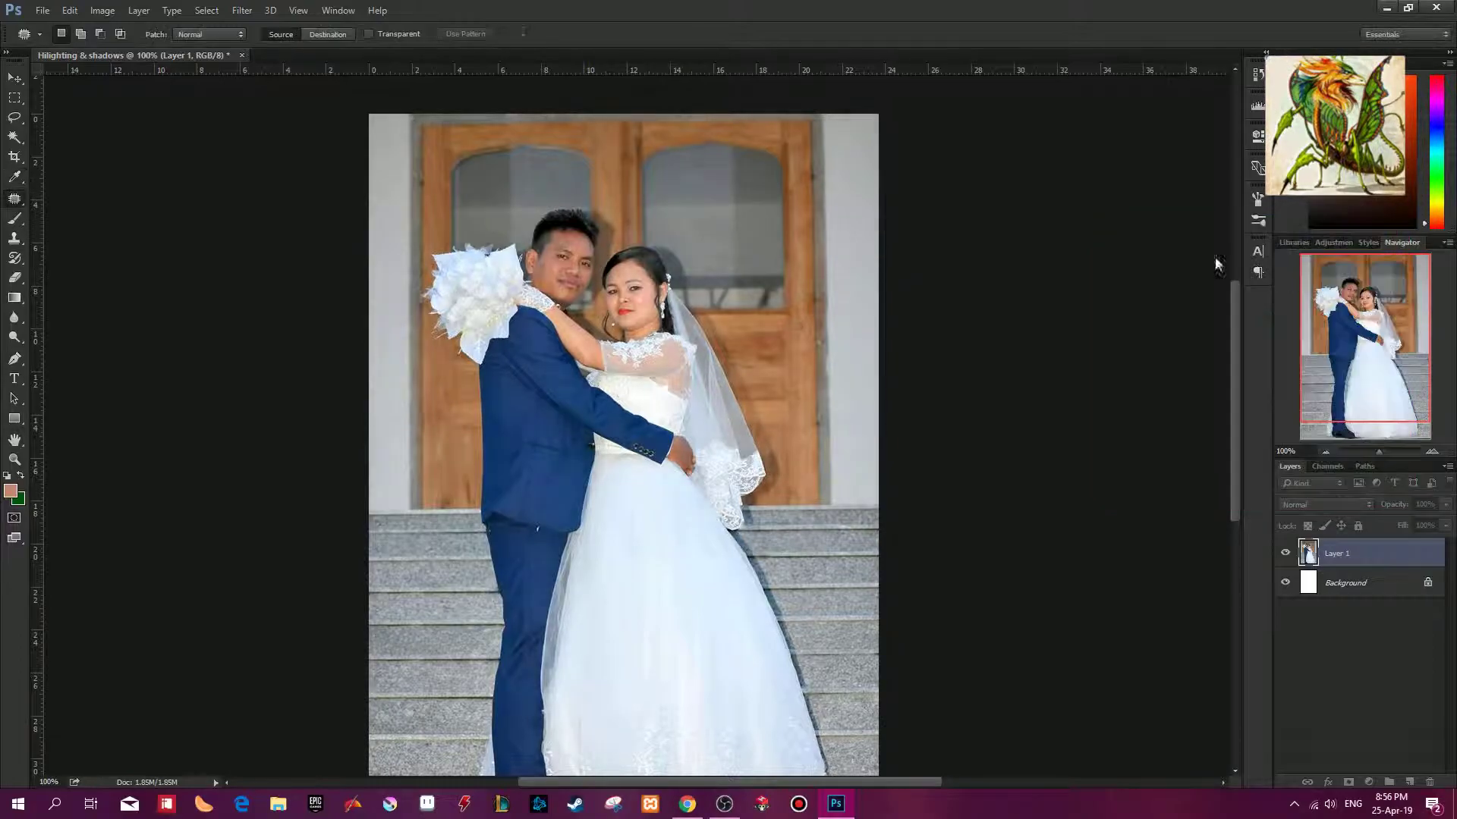
Step: Start HDR Toning on the whole photo and agree to flatten the document
{"action": "key", "text": "ctrl+minus"}
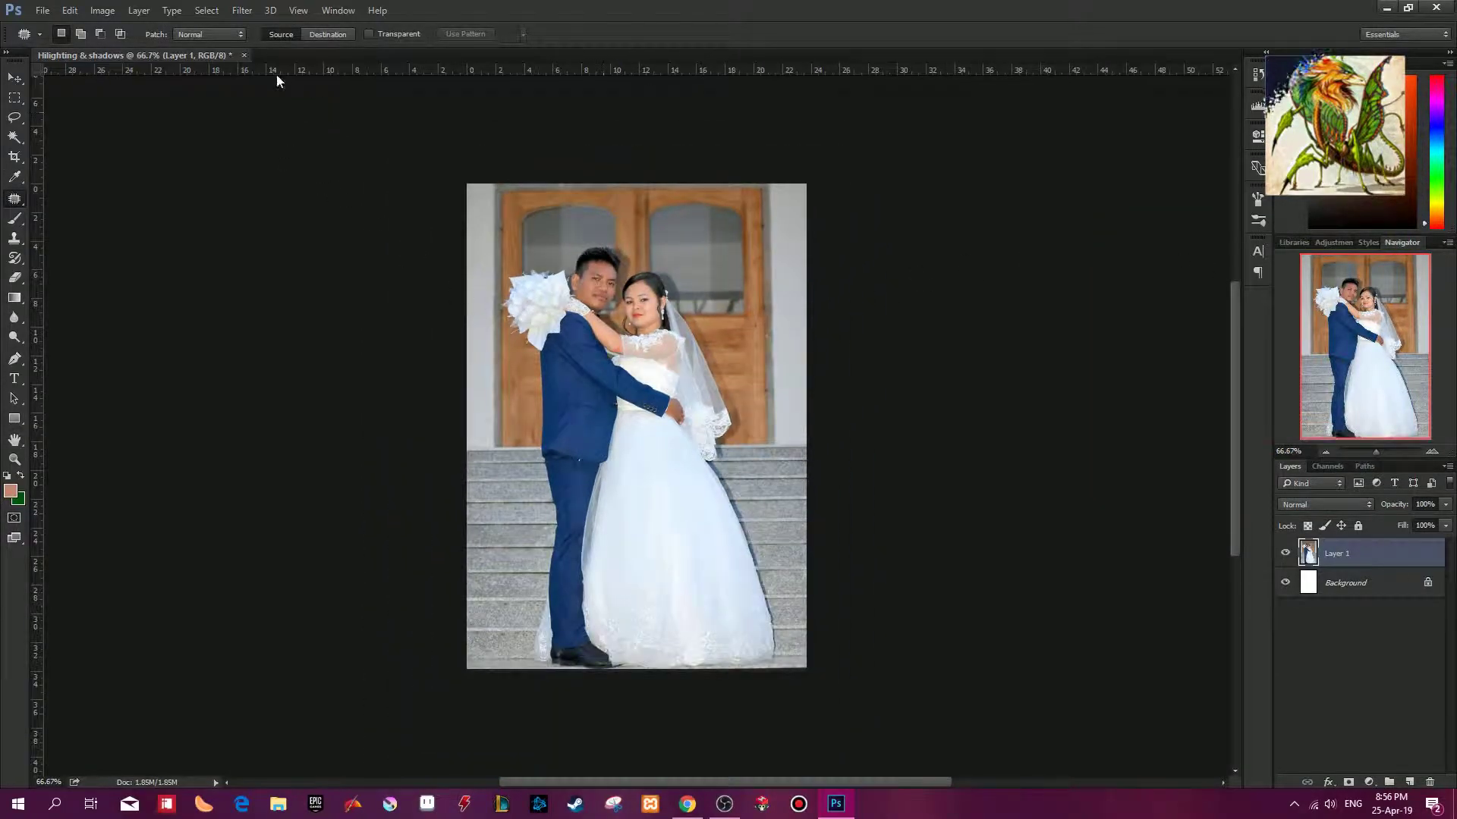
{"action": "left_click", "coordinate": [103, 10]}
{"action": "mouse_move", "coordinate": [226, 53]}
{"action": "left_click", "coordinate": [343, 313]}
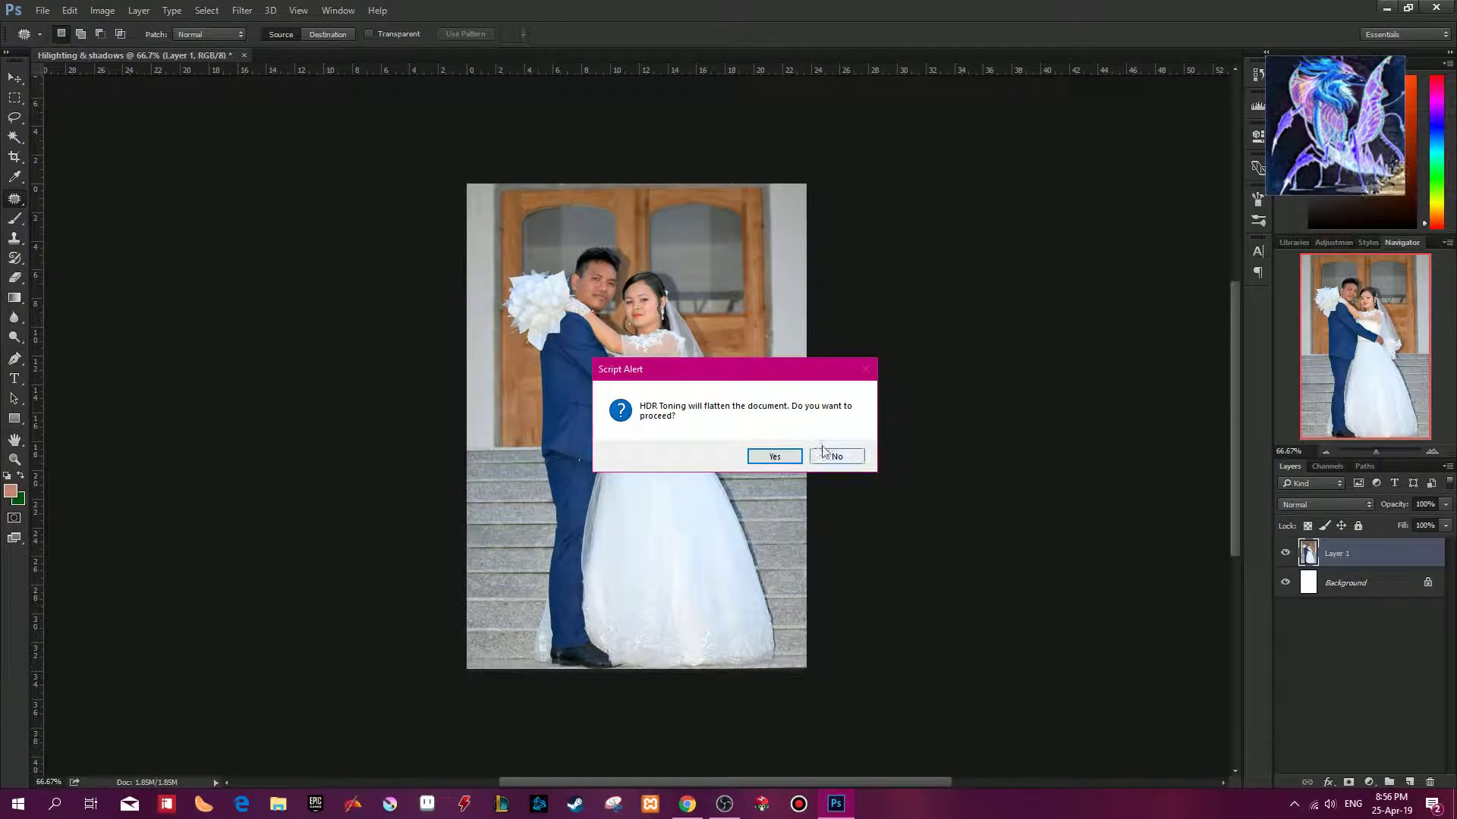
{"action": "left_click", "coordinate": [786, 460]}
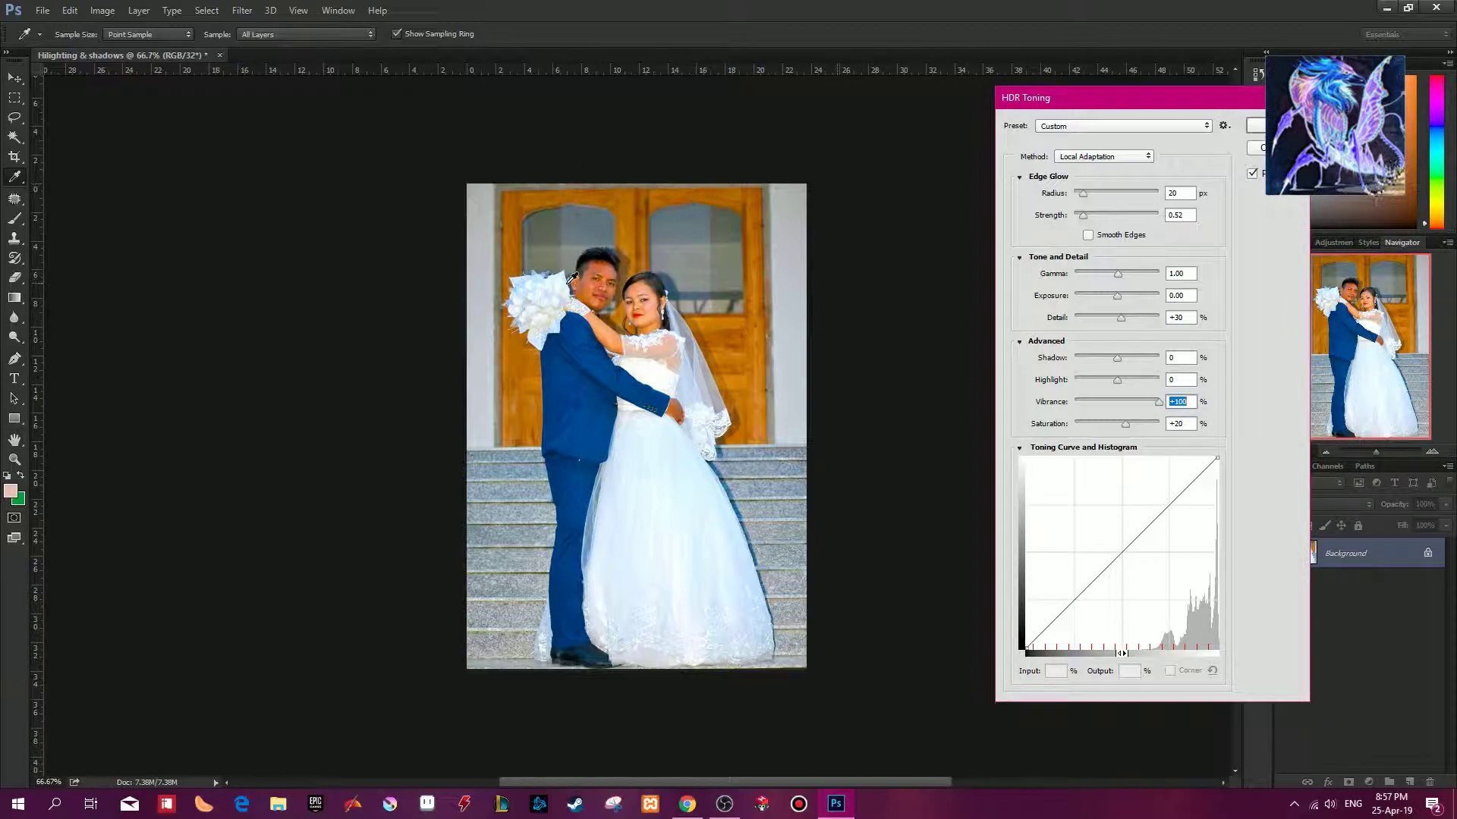
Step: Set the HDR Toning gamma to 0.98 and the edge glow to strength 3.89 with an 11 px radius
{"action": "left_click_drag", "start_coordinate": [1117, 273], "coordinate": [1118, 274]}
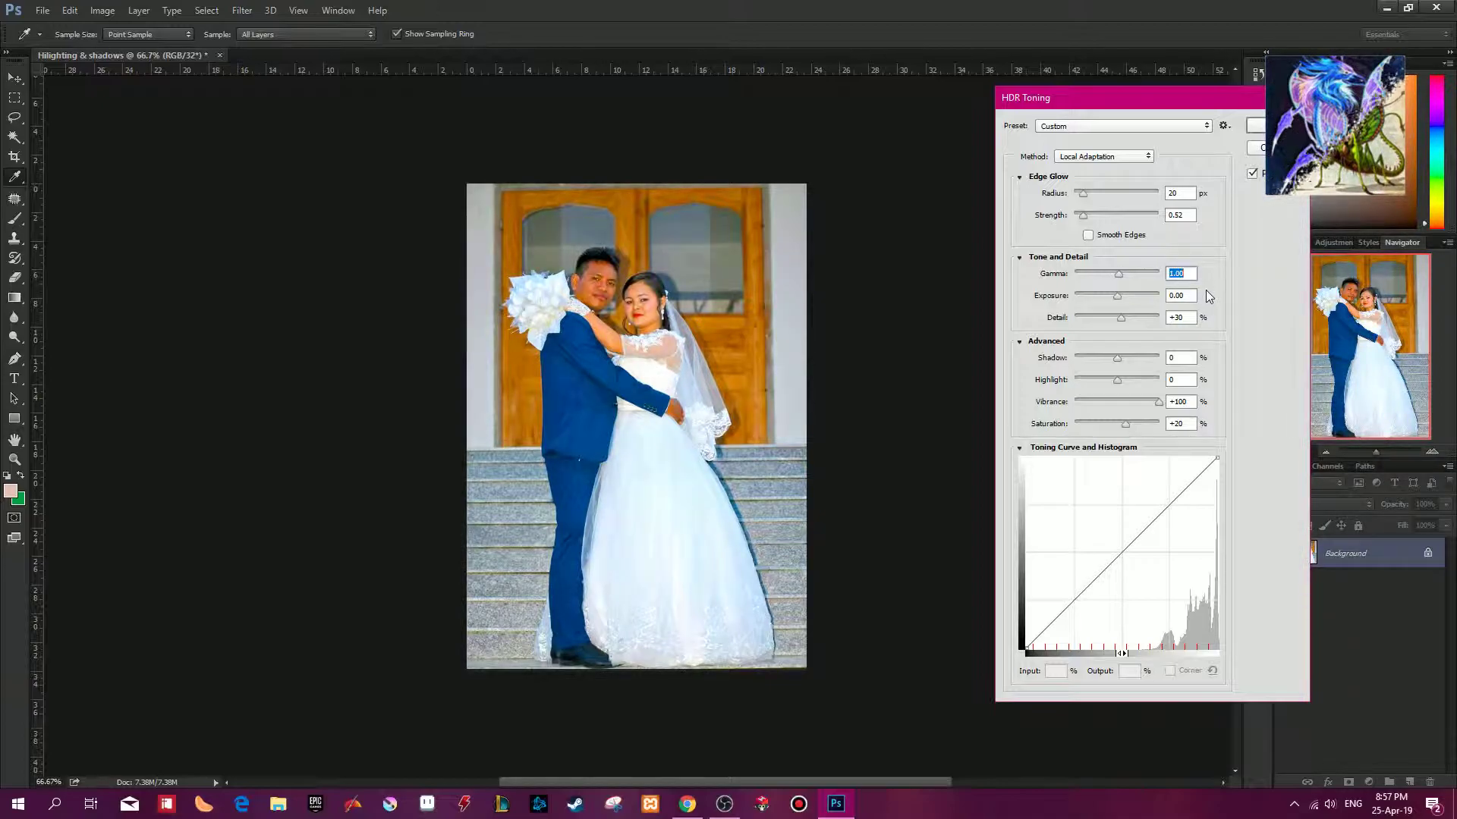
{"action": "type", "text": "0.98"}
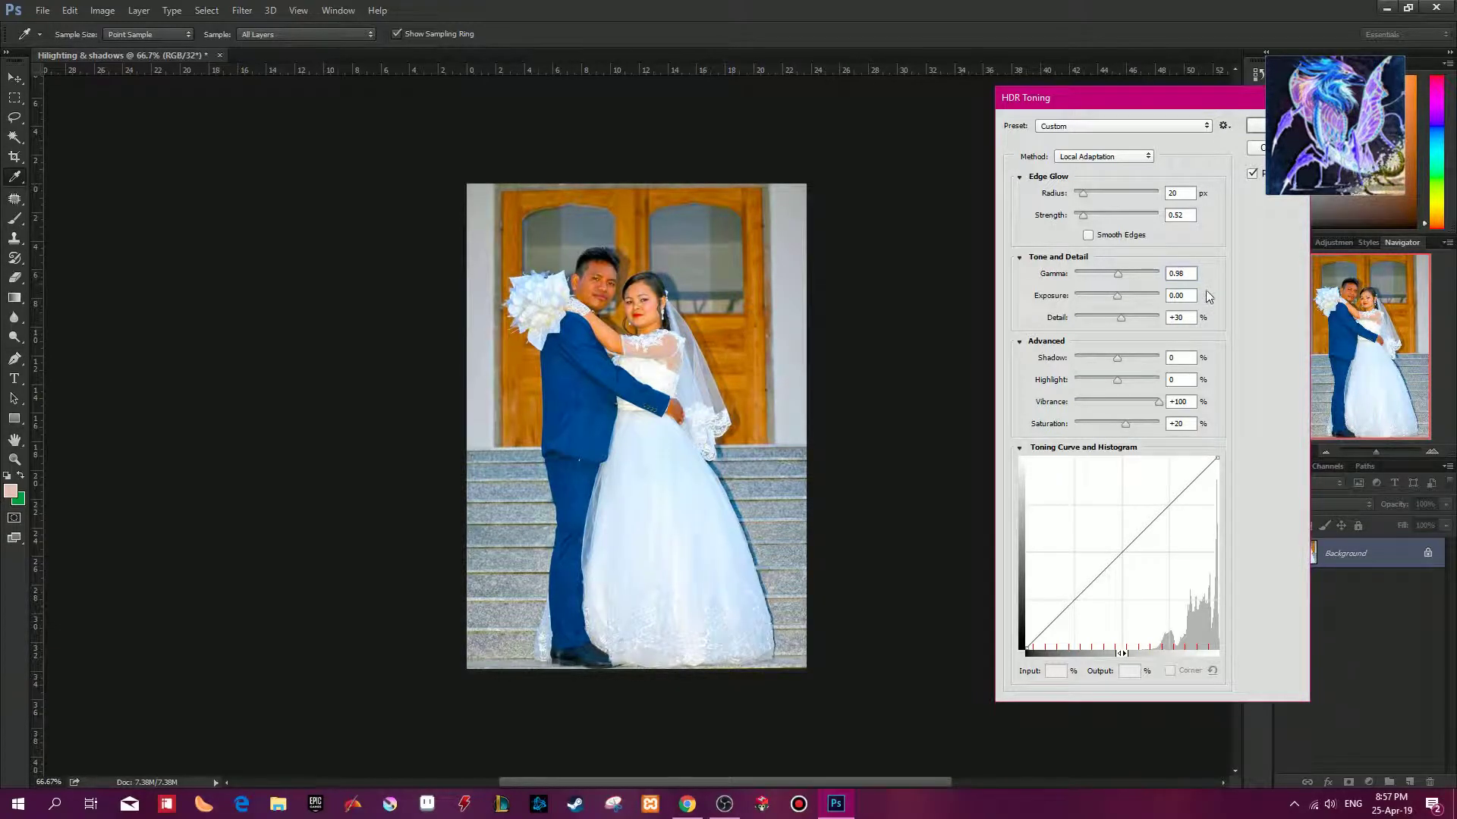
{"action": "left_click", "coordinate": [1088, 234]}
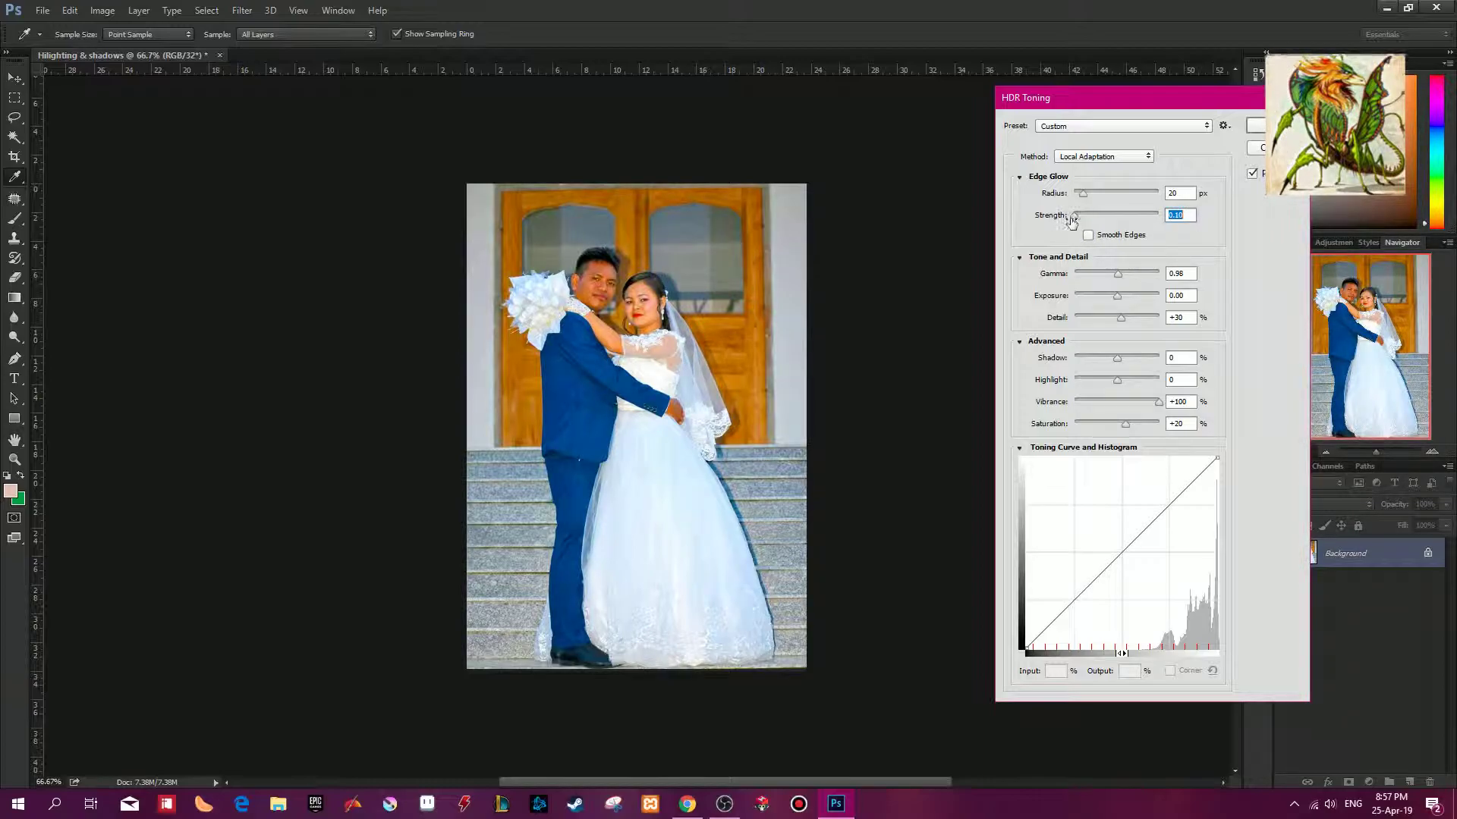
{"action": "left_click_drag", "start_coordinate": [1072, 219], "coordinate": [1172, 207]}
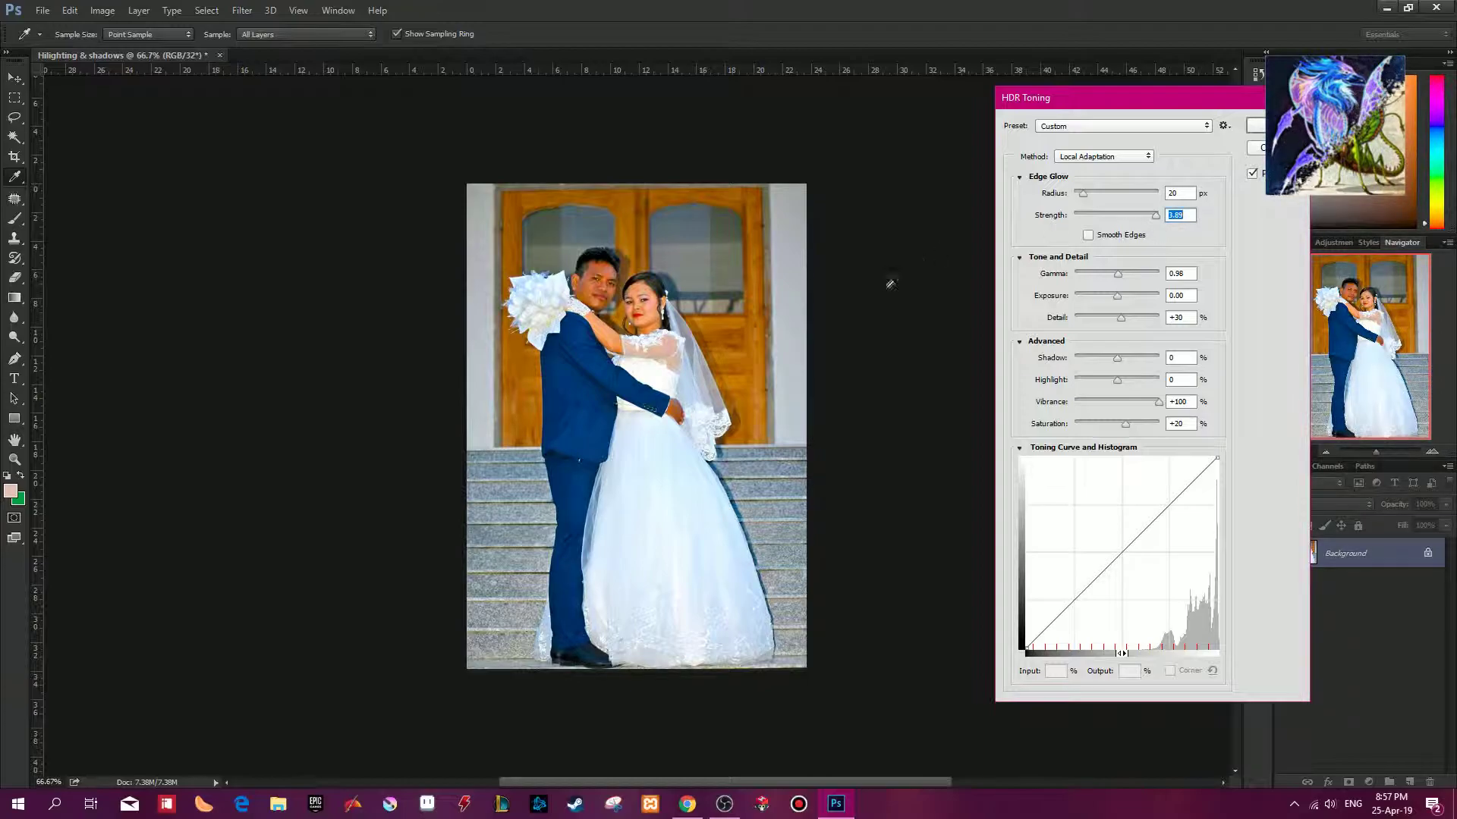
{"action": "left_click_drag", "start_coordinate": [1083, 192], "coordinate": [1082, 196]}
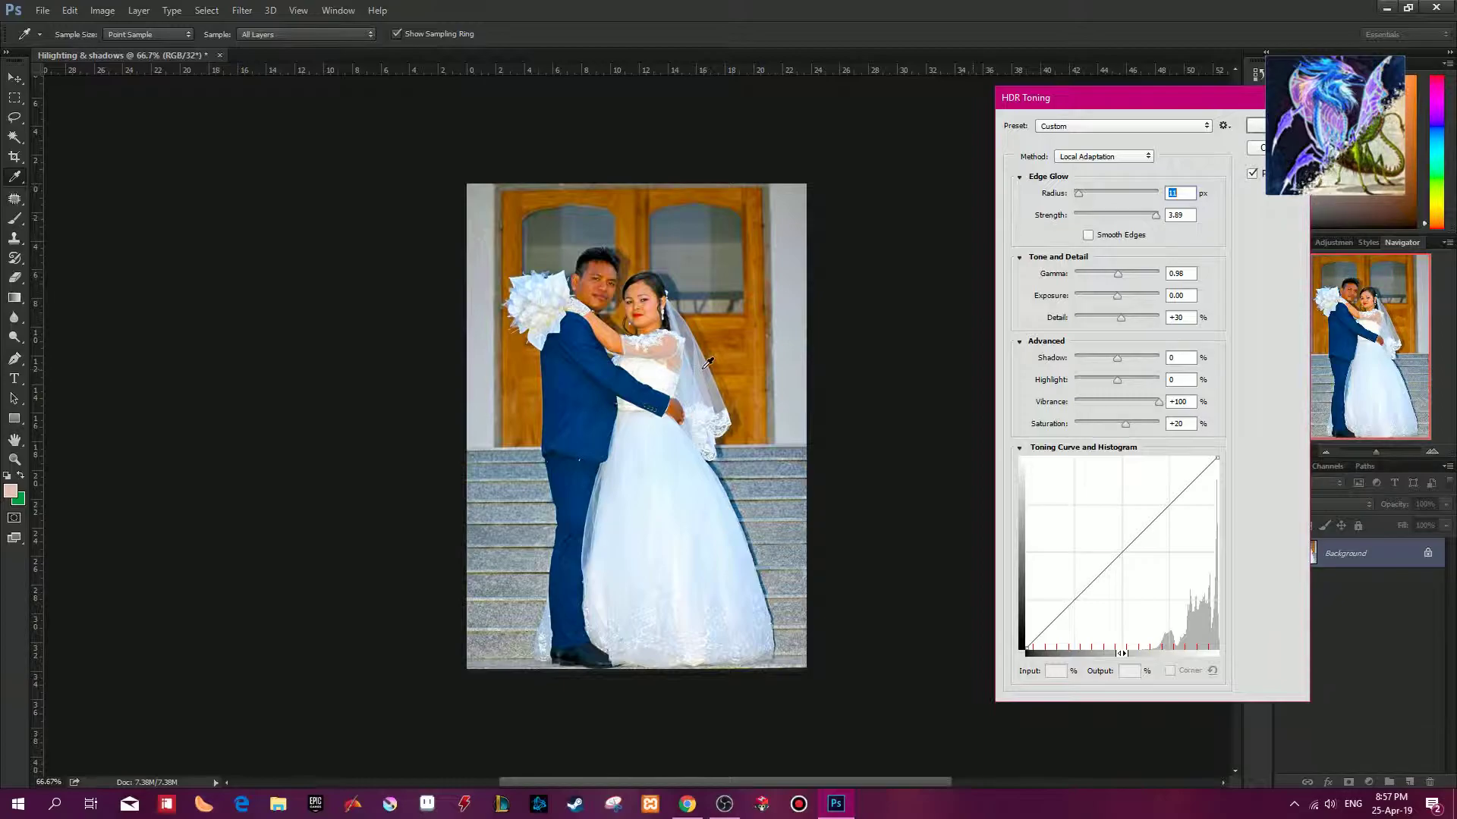
Step: Examine the toned suit, veil, dress and stairs at 200% zoom
{"action": "key", "text": "ctrl+plus"}
{"action": "key", "text": "ctrl+plus"}
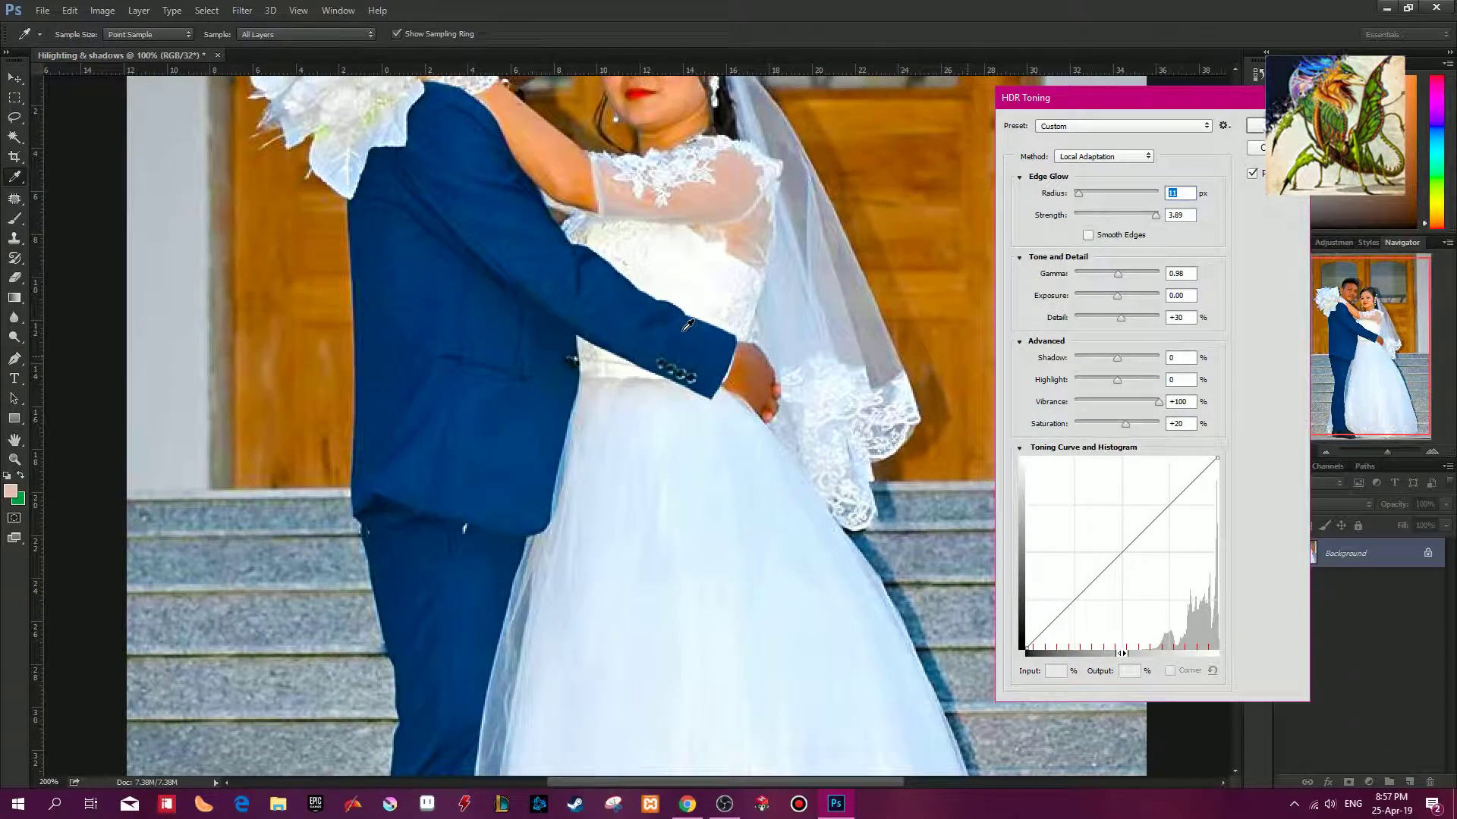
{"action": "left_click_drag", "start_coordinate": [764, 614], "coordinate": [541, 363]}
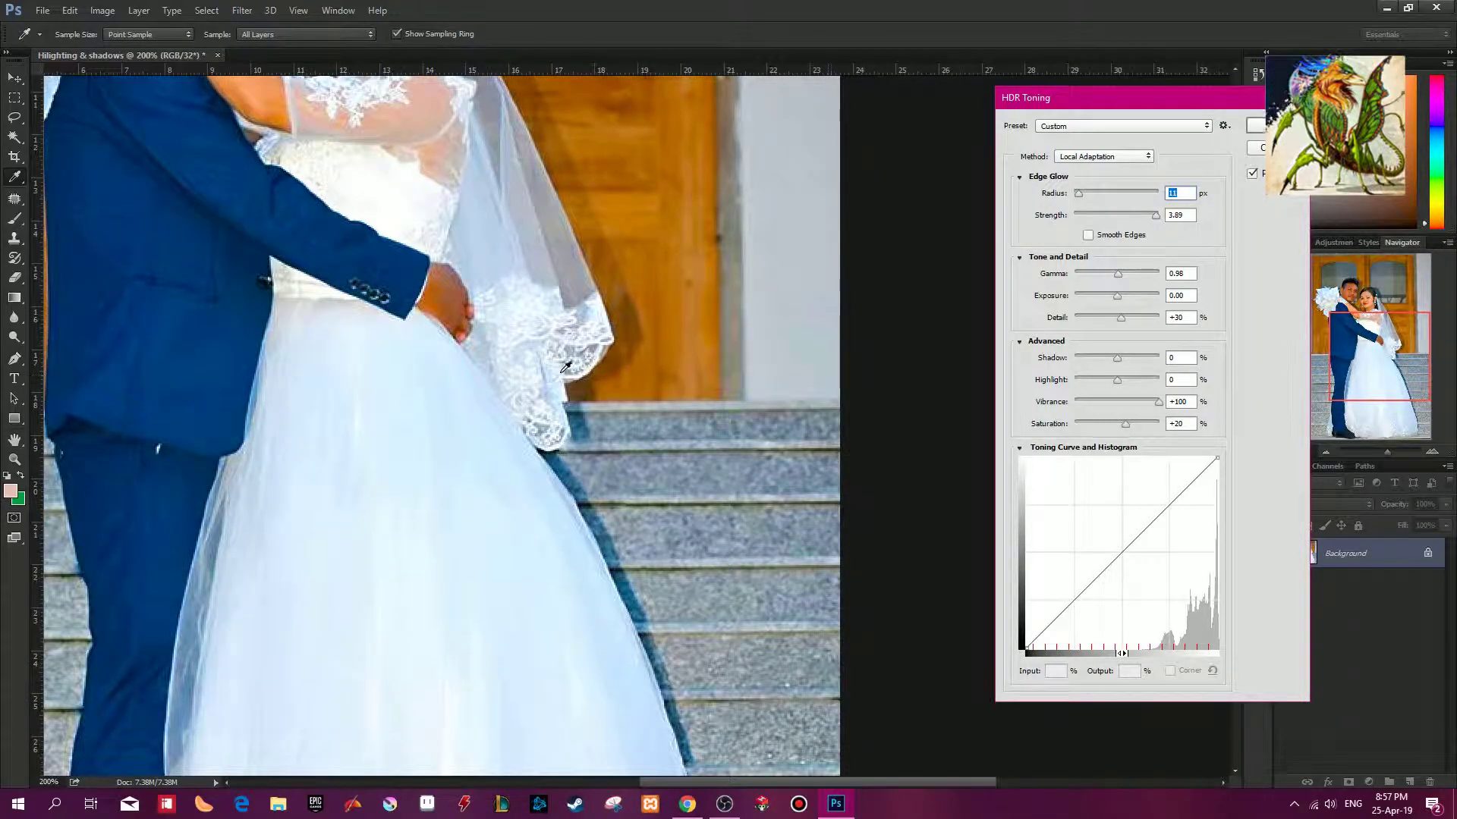
{"action": "left_click_drag", "start_coordinate": [495, 446], "coordinate": [518, 284]}
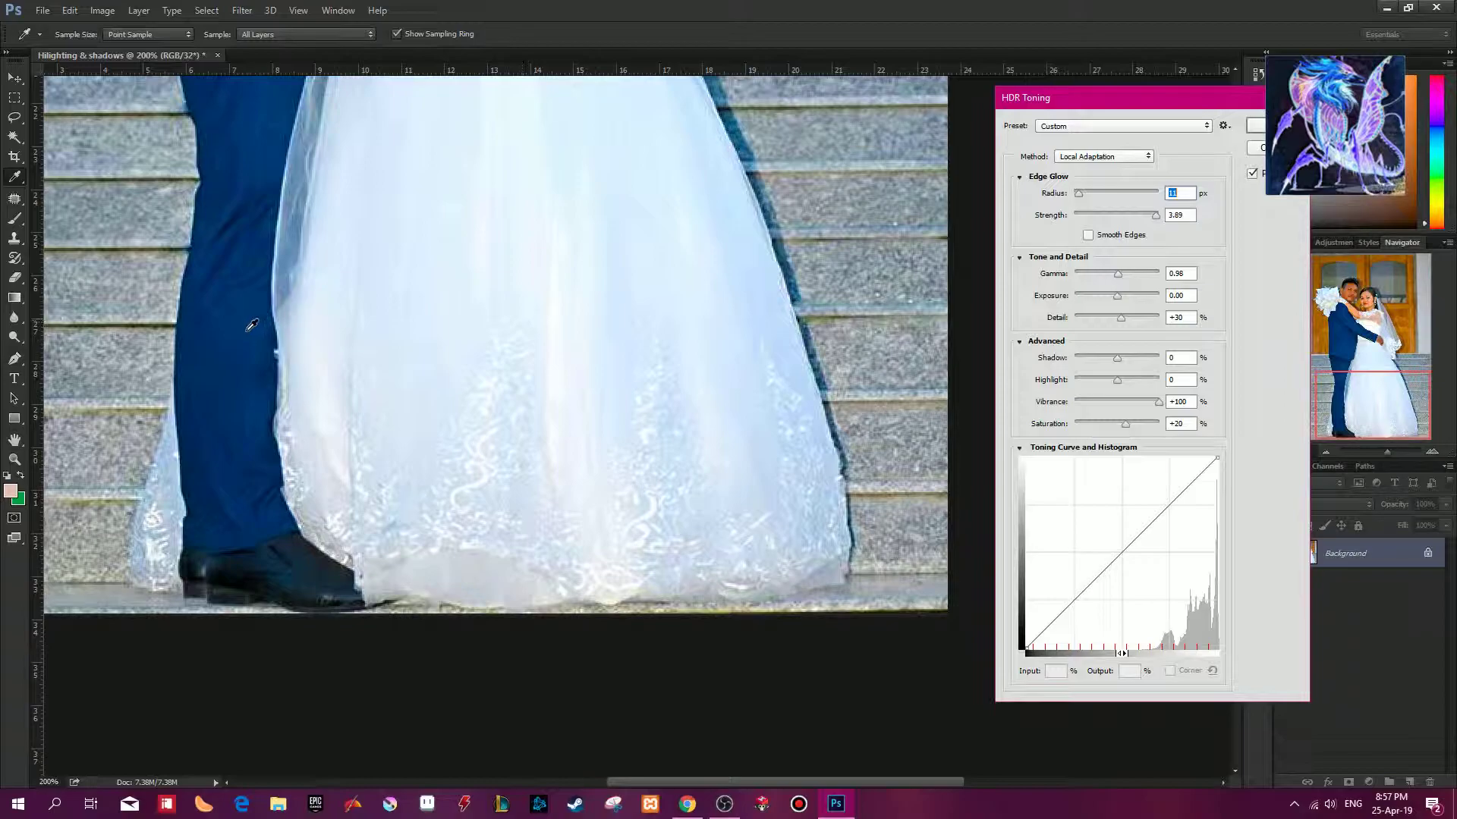
{"action": "left_click_drag", "start_coordinate": [501, 226], "coordinate": [589, 351]}
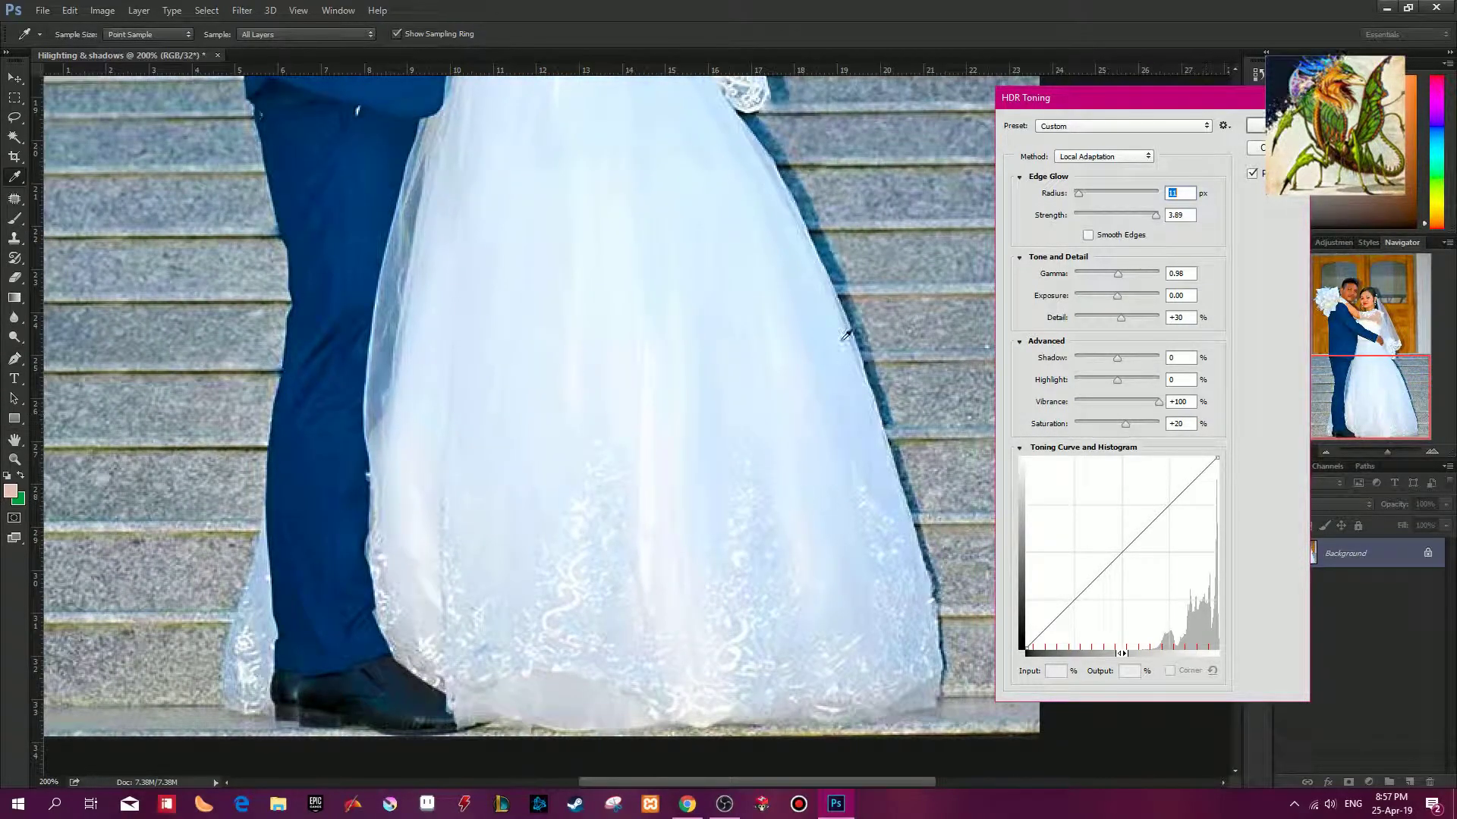
{"action": "left_click_drag", "start_coordinate": [783, 126], "coordinate": [732, 220]}
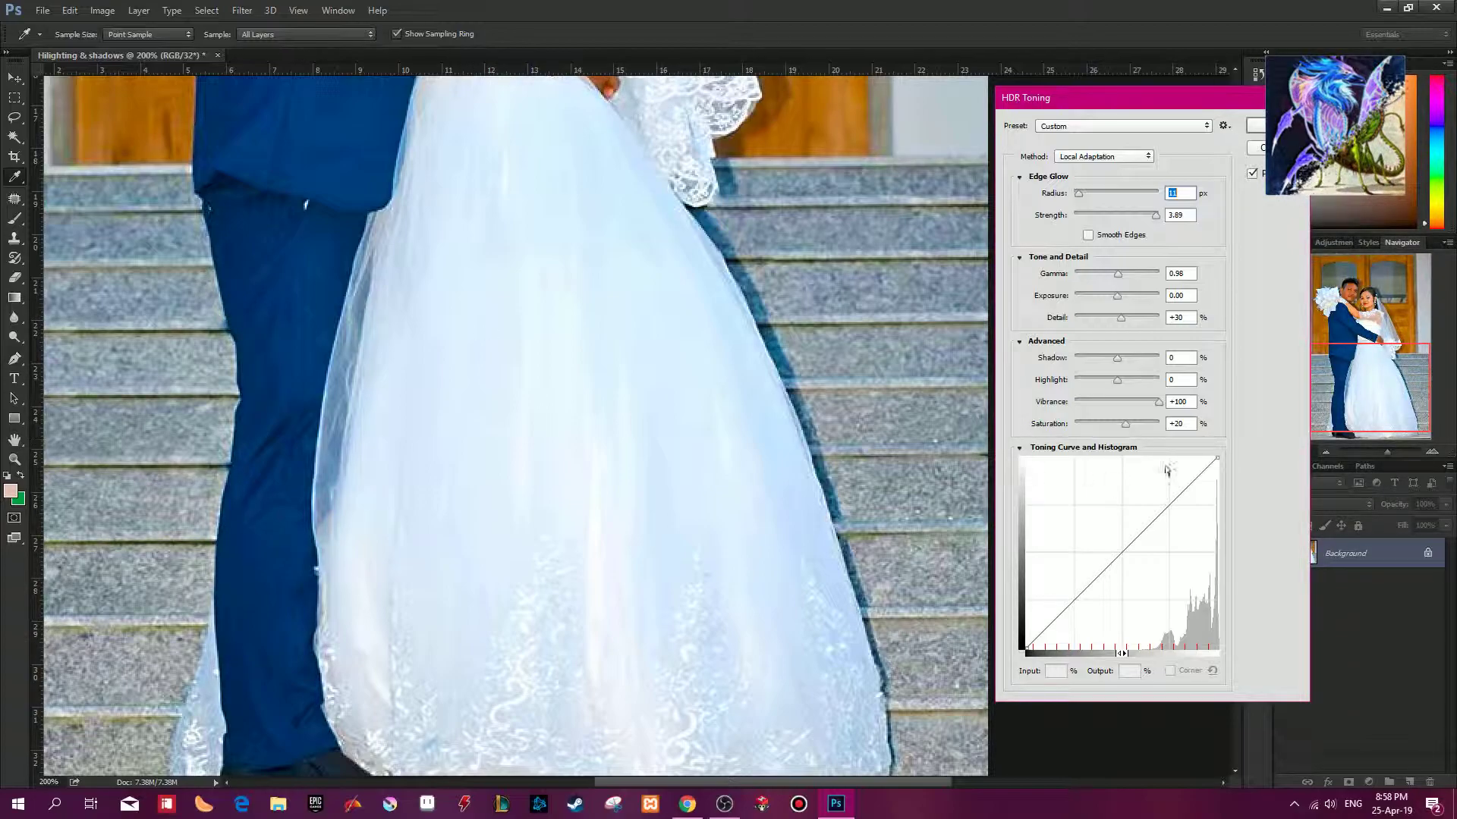
Step: Try a fully desaturated version at -100 saturation with the highlights lowered to -12
{"action": "left_click_drag", "start_coordinate": [1126, 425], "coordinate": [978, 423]}
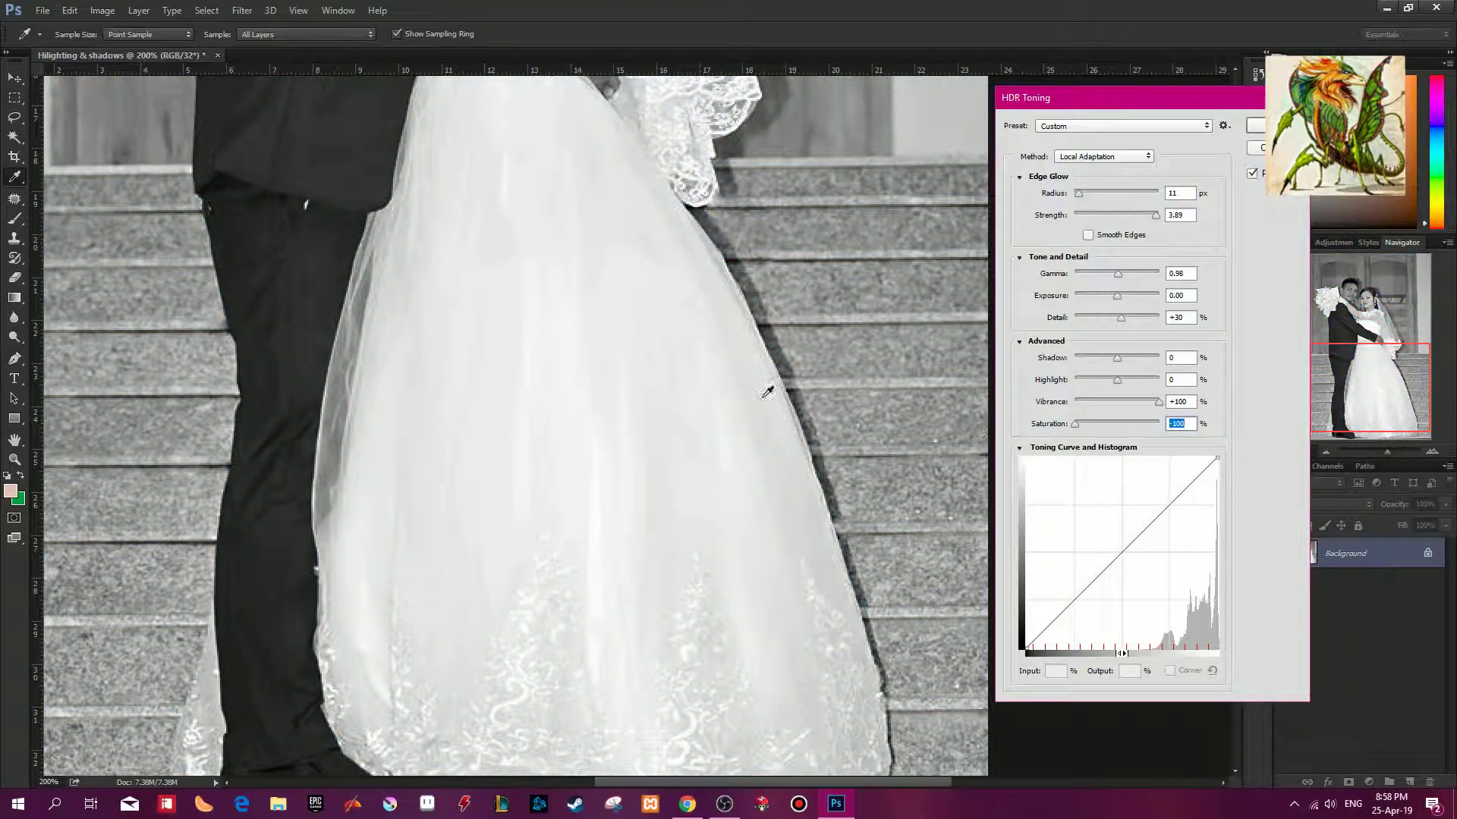
{"action": "key", "text": "ctrl+minus"}
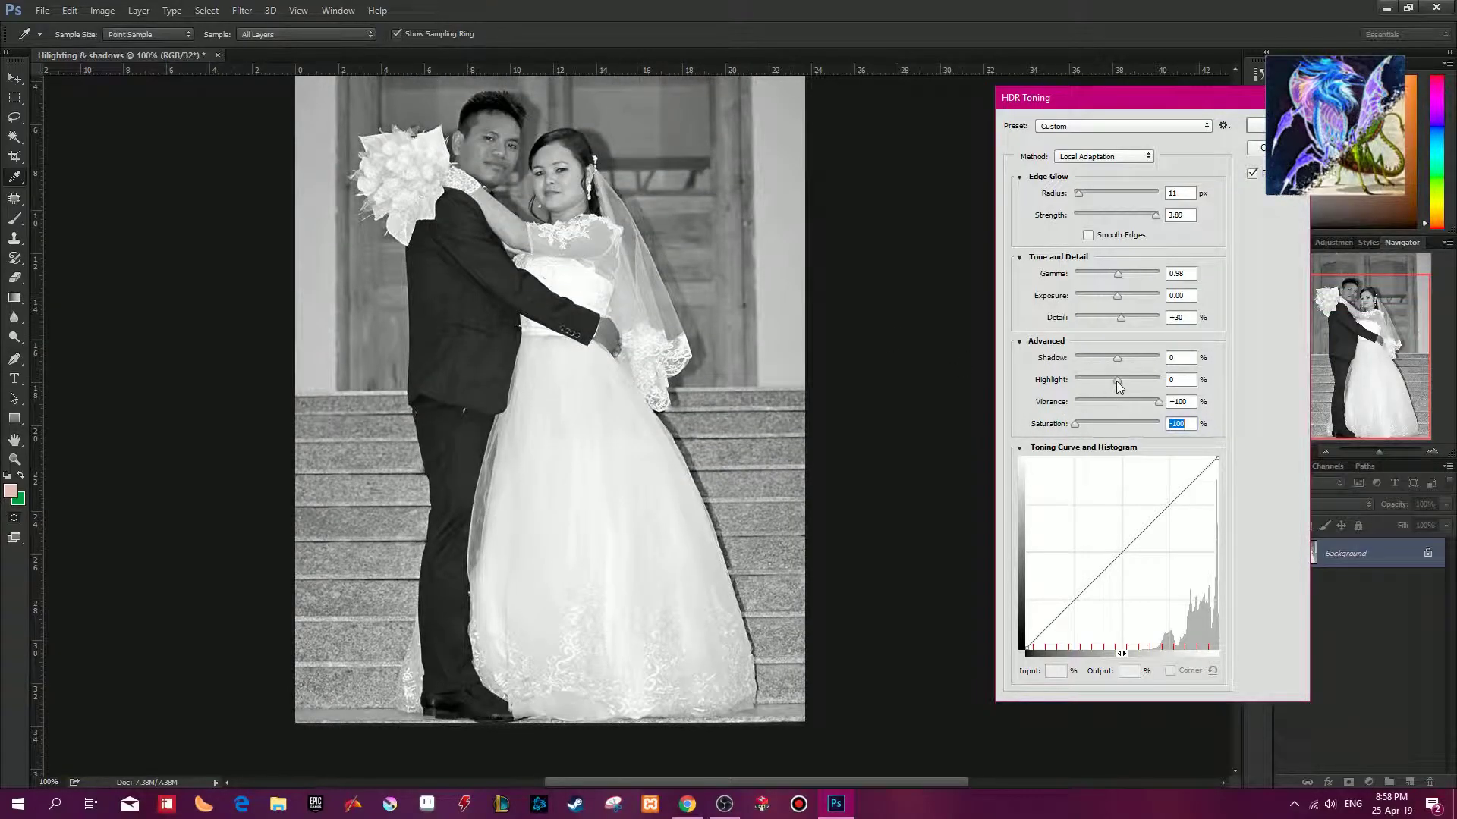
{"action": "mouse_move", "coordinate": [1118, 381]}
{"action": "left_mouse_down"}
{"action": "mouse_move", "coordinate": [1132, 380]}
{"action": "mouse_move", "coordinate": [1108, 381]}
{"action": "left_mouse_up"}
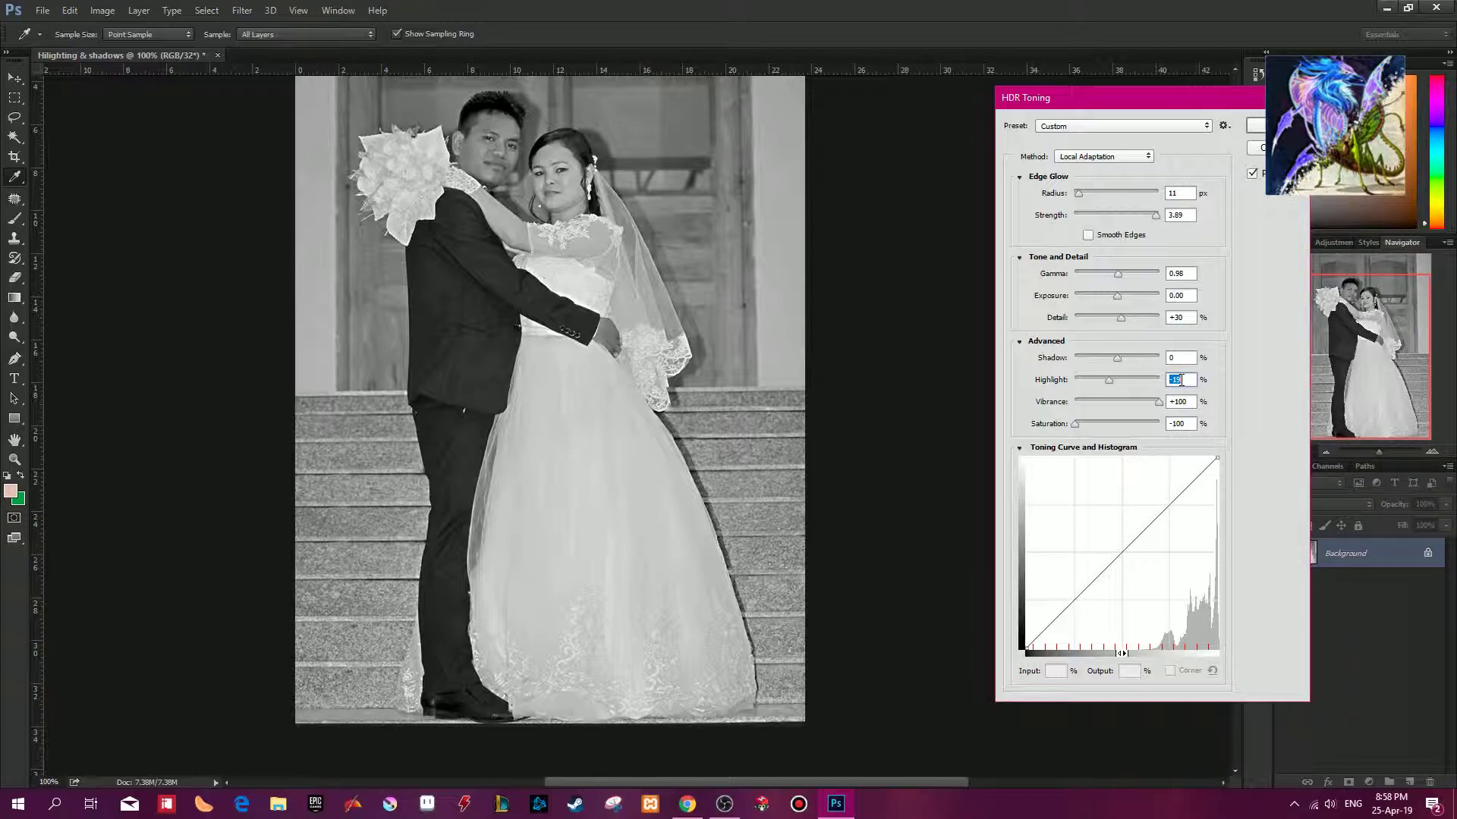
{"action": "type", "text": "10"}
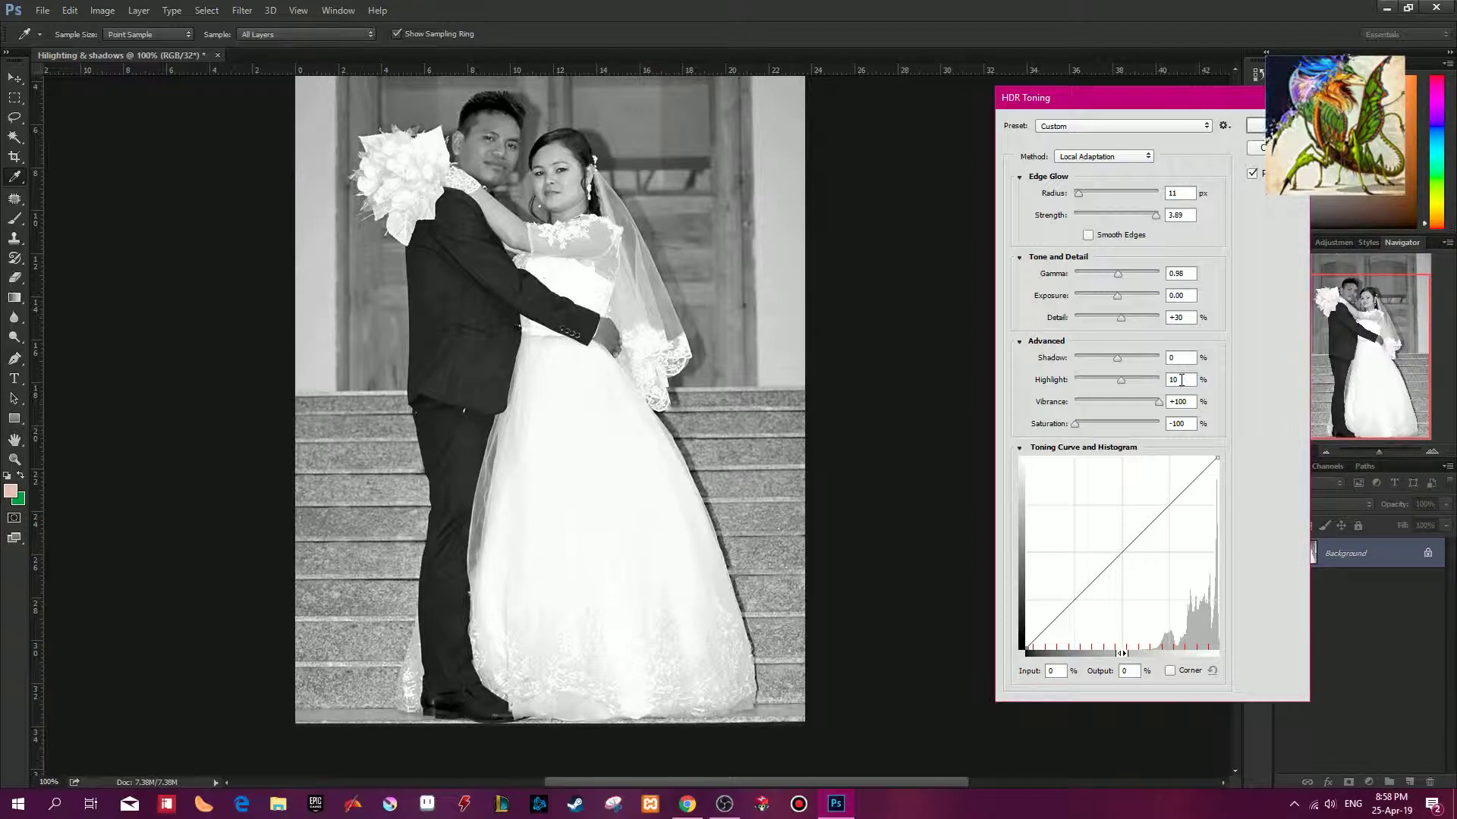
{"action": "double_click", "coordinate": [1182, 380]}
{"action": "left_click_drag", "start_coordinate": [1138, 384], "coordinate": [1113, 380]}
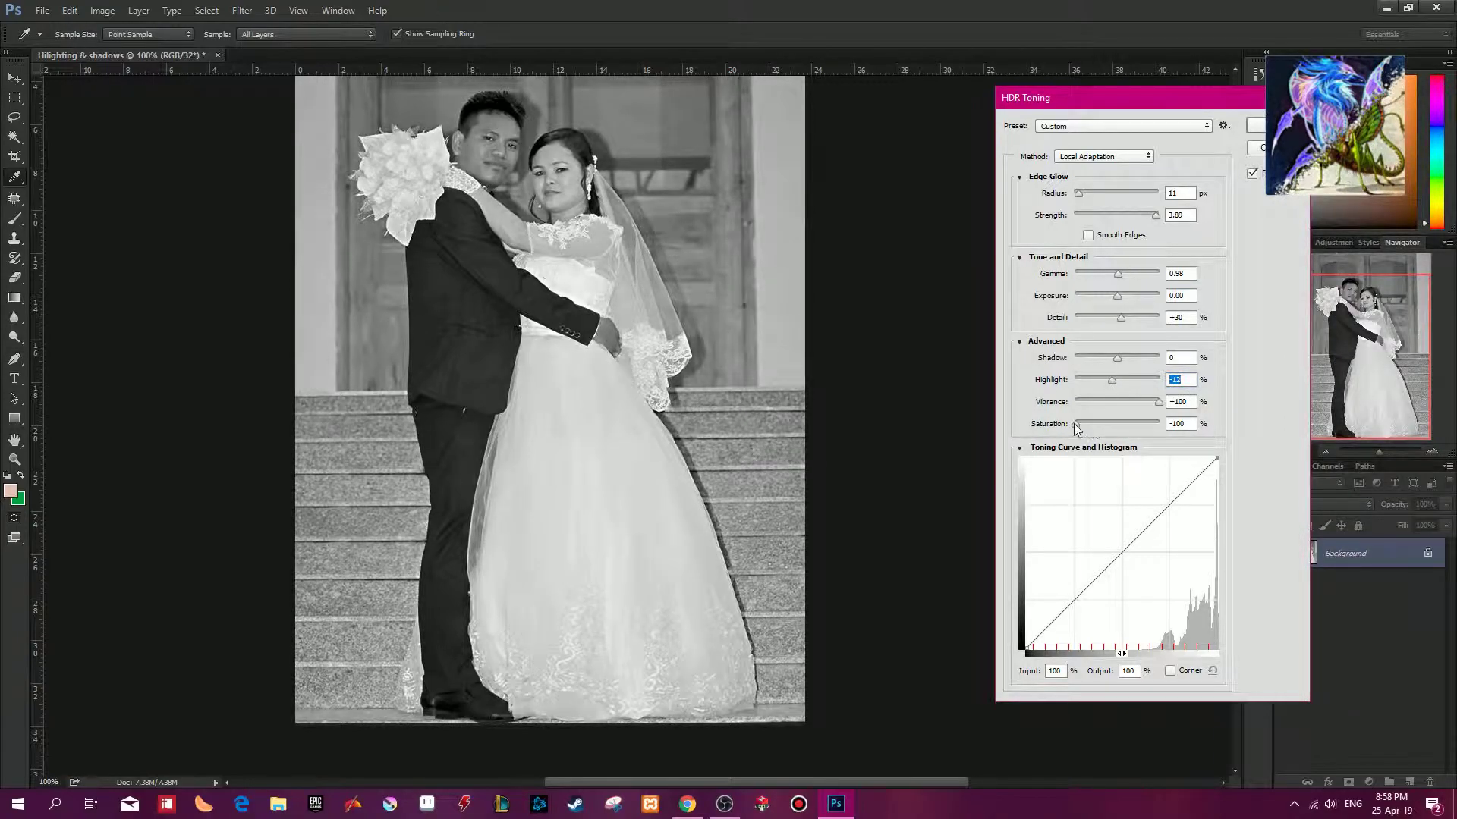
Step: Bring the colour back with a saturation of -5 and set the highlight to -8
{"action": "left_click_drag", "start_coordinate": [1077, 428], "coordinate": [1127, 431]}
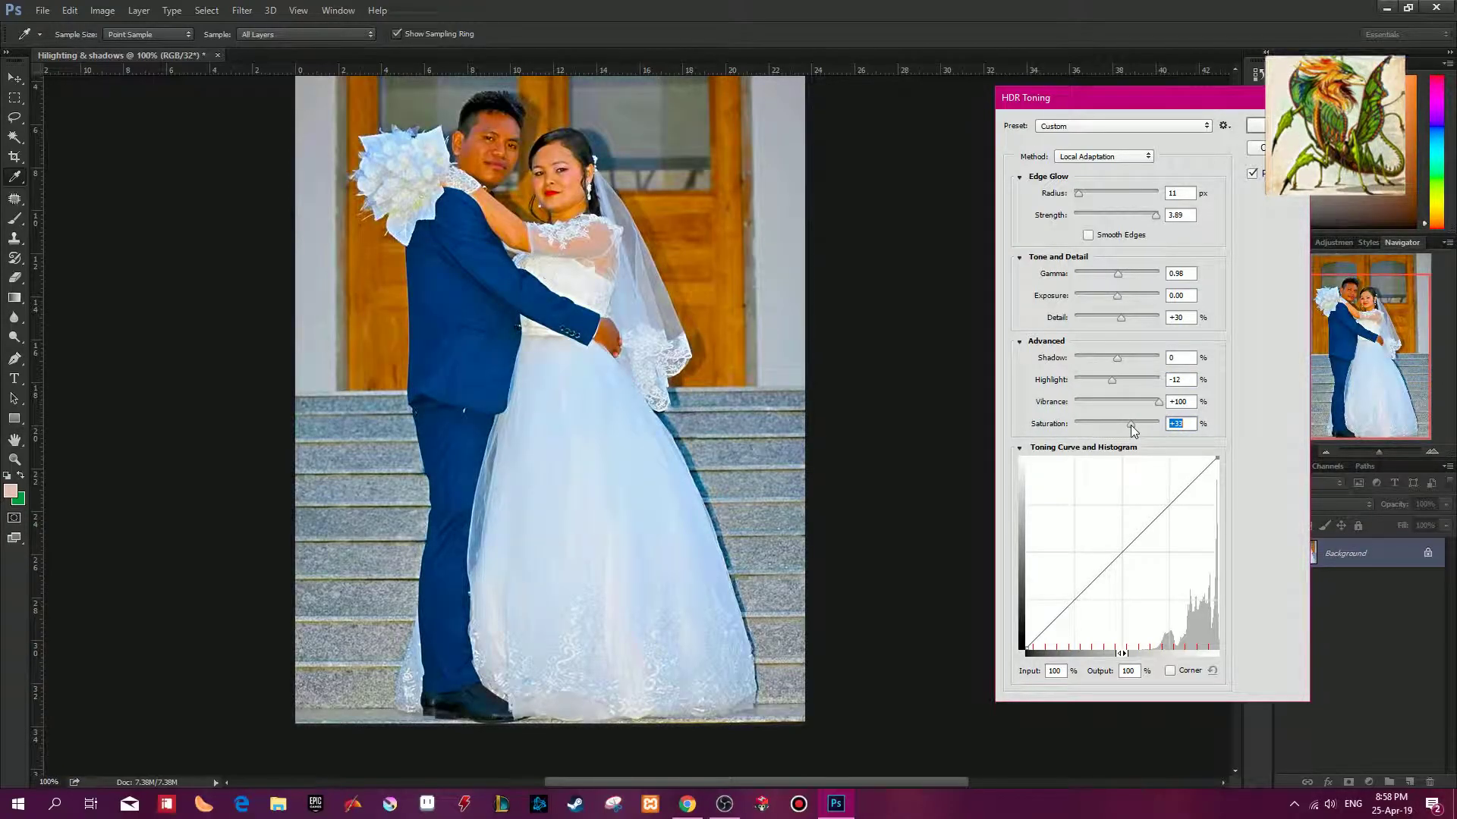
{"action": "left_click_drag", "start_coordinate": [1113, 430], "coordinate": [1117, 431]}
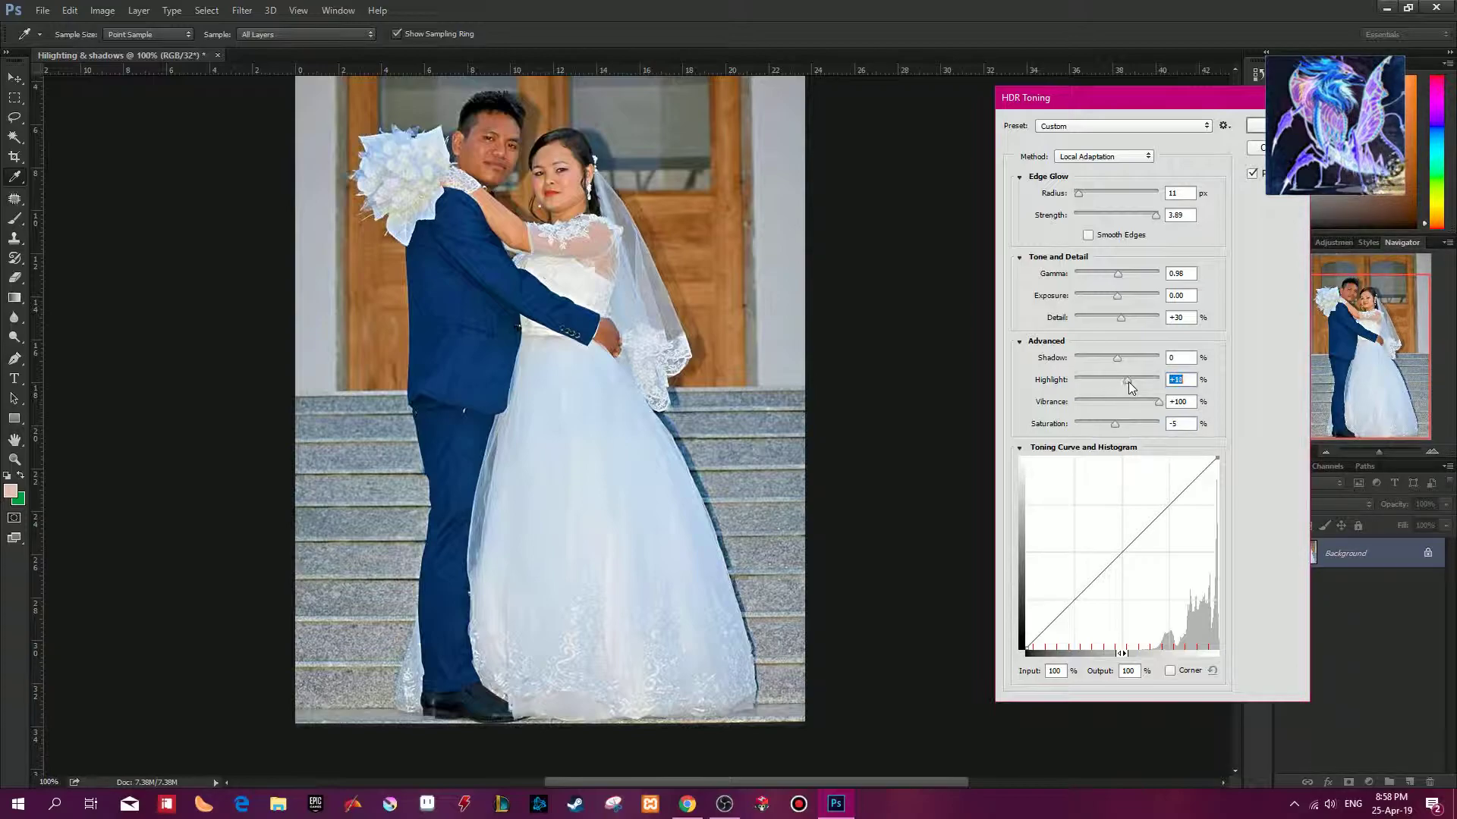
{"action": "left_click_drag", "start_coordinate": [1131, 382], "coordinate": [1113, 385]}
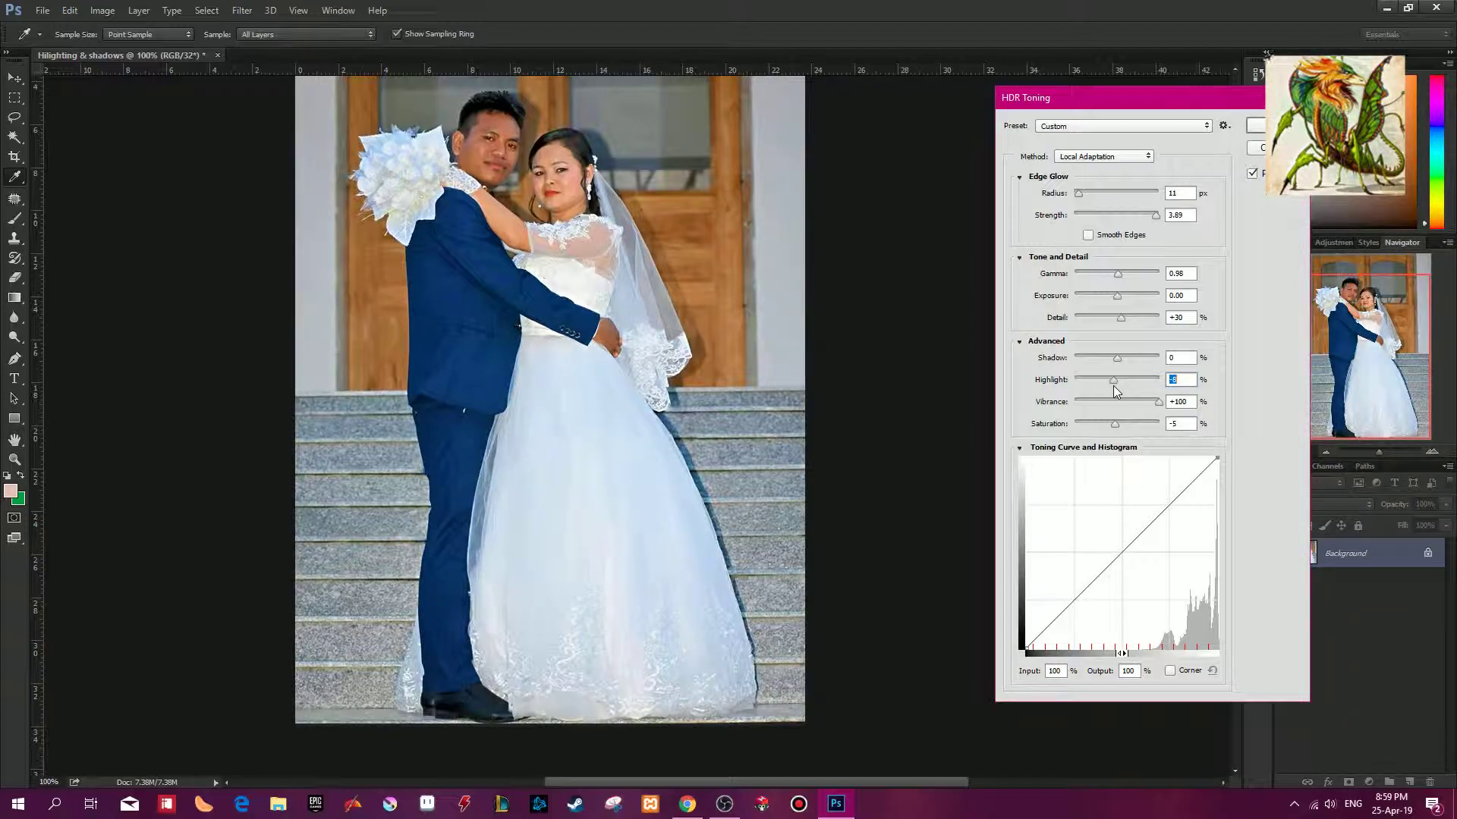
Step: Lower the HDR Toning shadow value to -73
{"action": "mouse_move", "coordinate": [1115, 358]}
{"action": "left_mouse_down"}
{"action": "mouse_move", "coordinate": [1062, 373]}
{"action": "mouse_move", "coordinate": [1166, 385]}
{"action": "mouse_move", "coordinate": [1105, 380]}
{"action": "left_mouse_up"}
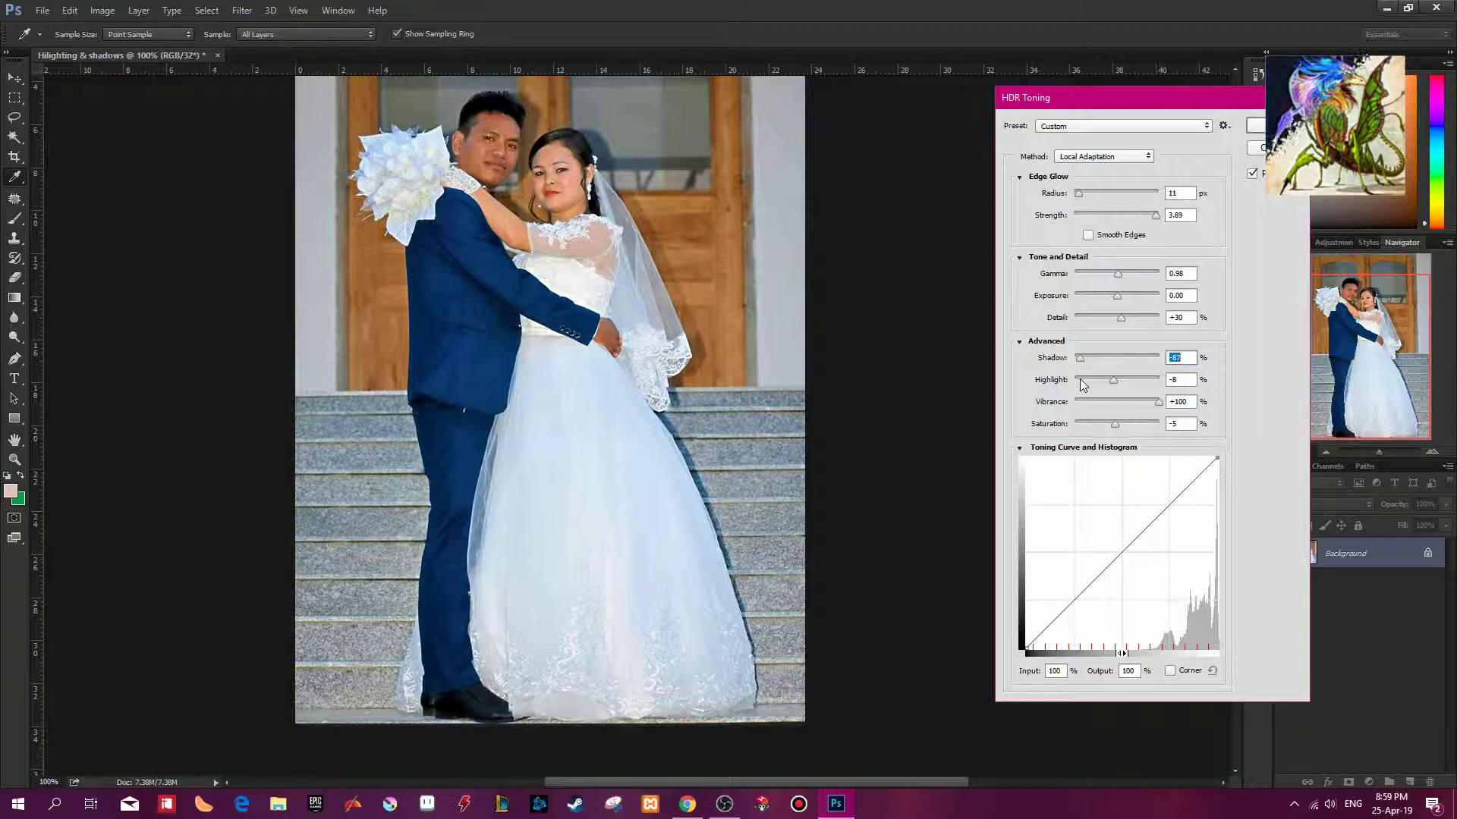
{"action": "left_click_drag", "start_coordinate": [1080, 380], "coordinate": [1063, 380]}
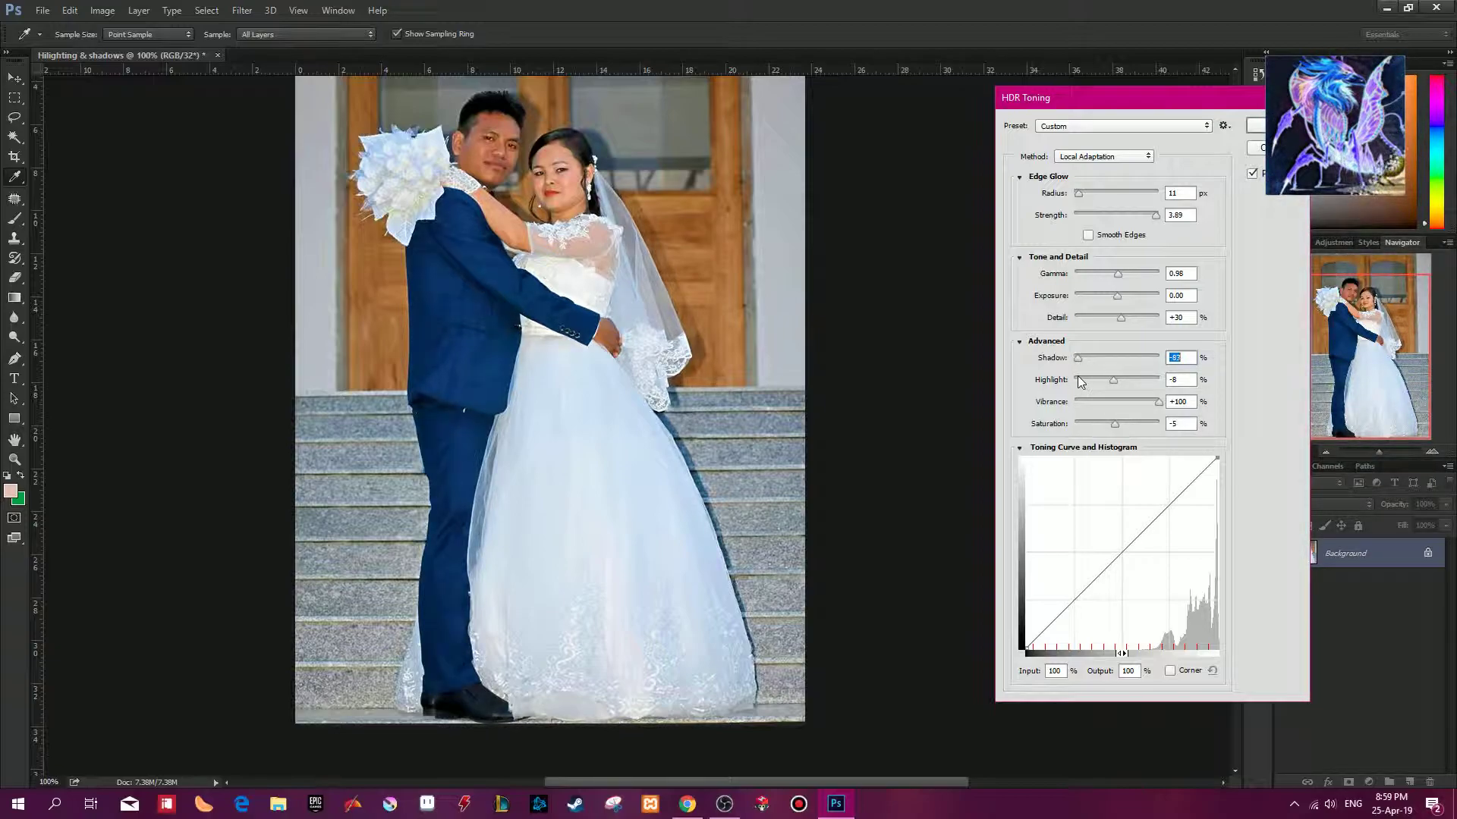
{"action": "left_click_drag", "start_coordinate": [1077, 375], "coordinate": [1085, 376]}
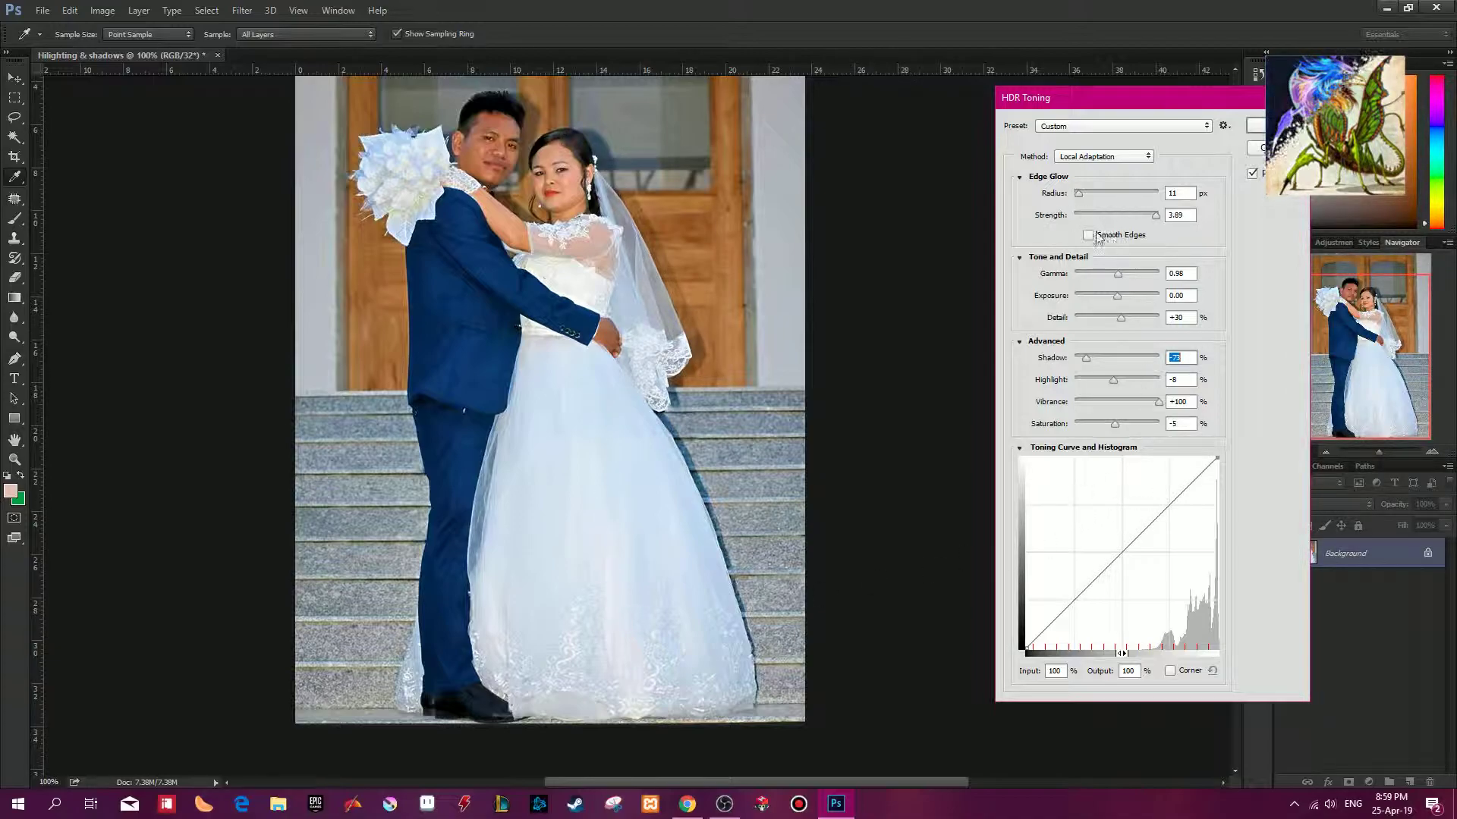
Step: Try smooth edges with the edge glow radius reduced to 3 px and the detail at +62
{"action": "left_click_drag", "start_coordinate": [1079, 195], "coordinate": [1081, 200]}
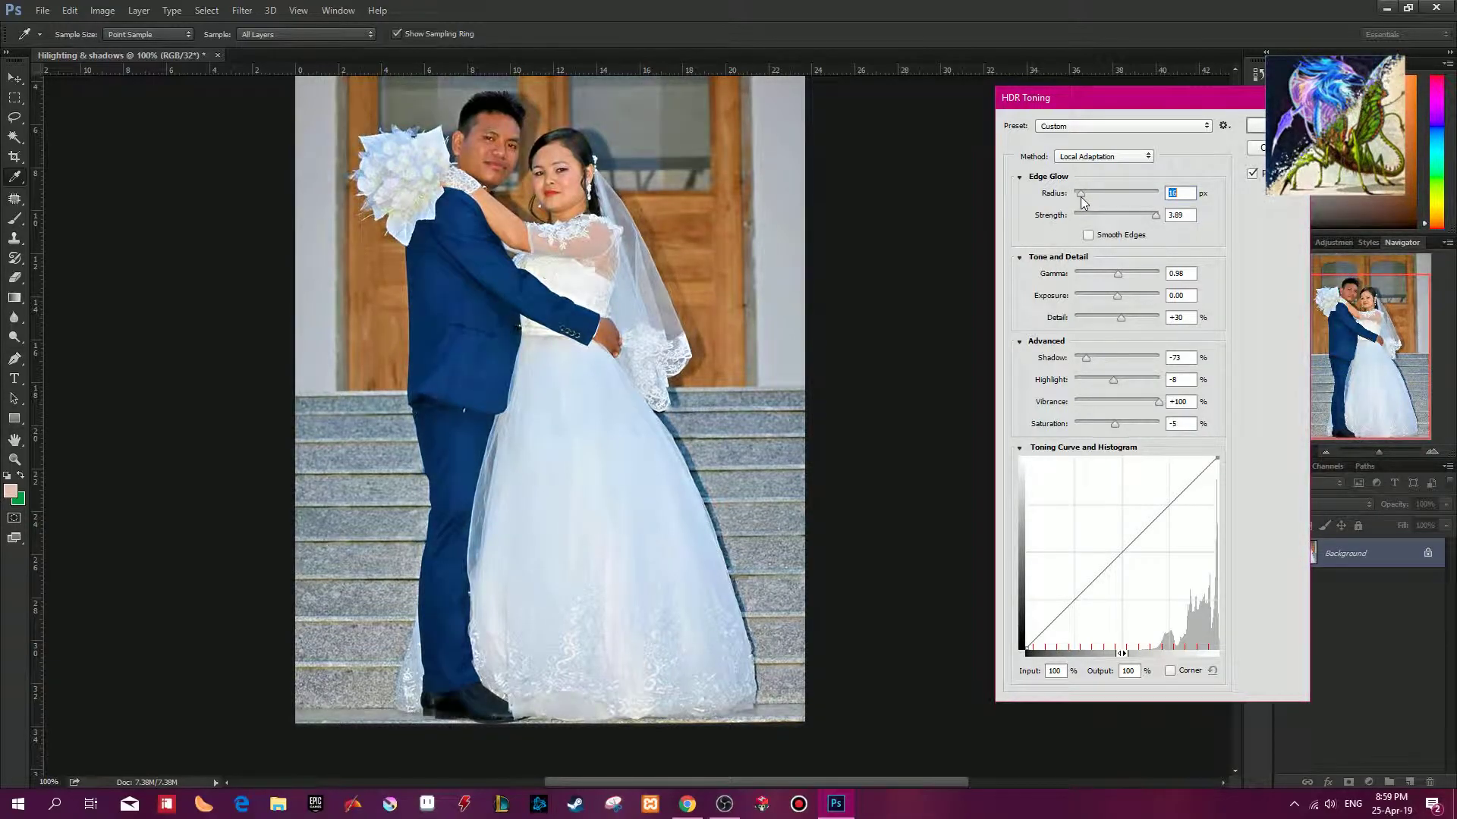
{"action": "left_click", "coordinate": [1088, 236]}
{"action": "left_click", "coordinate": [1088, 236]}
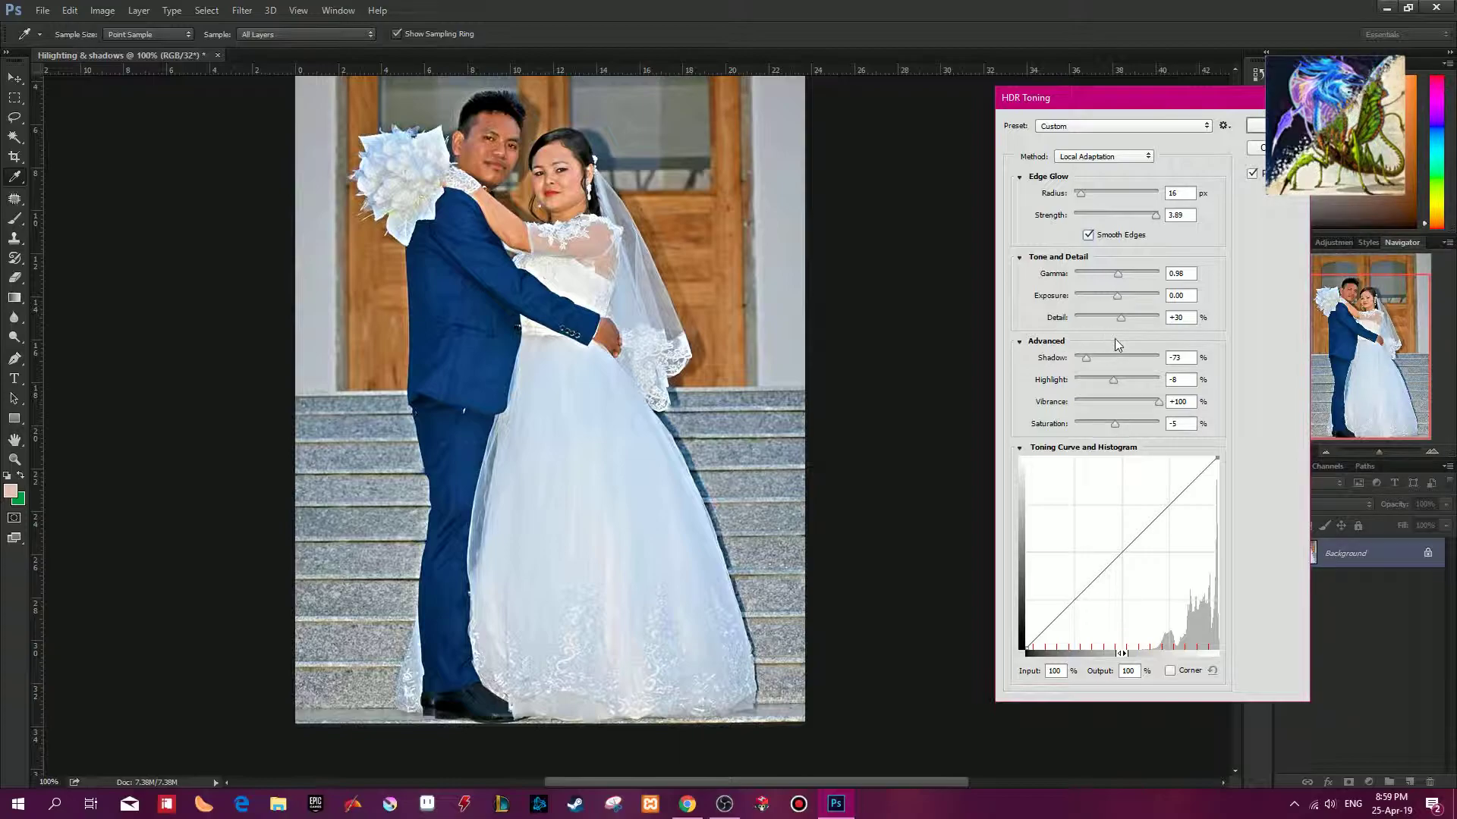
{"action": "left_click_drag", "start_coordinate": [1123, 318], "coordinate": [1132, 322]}
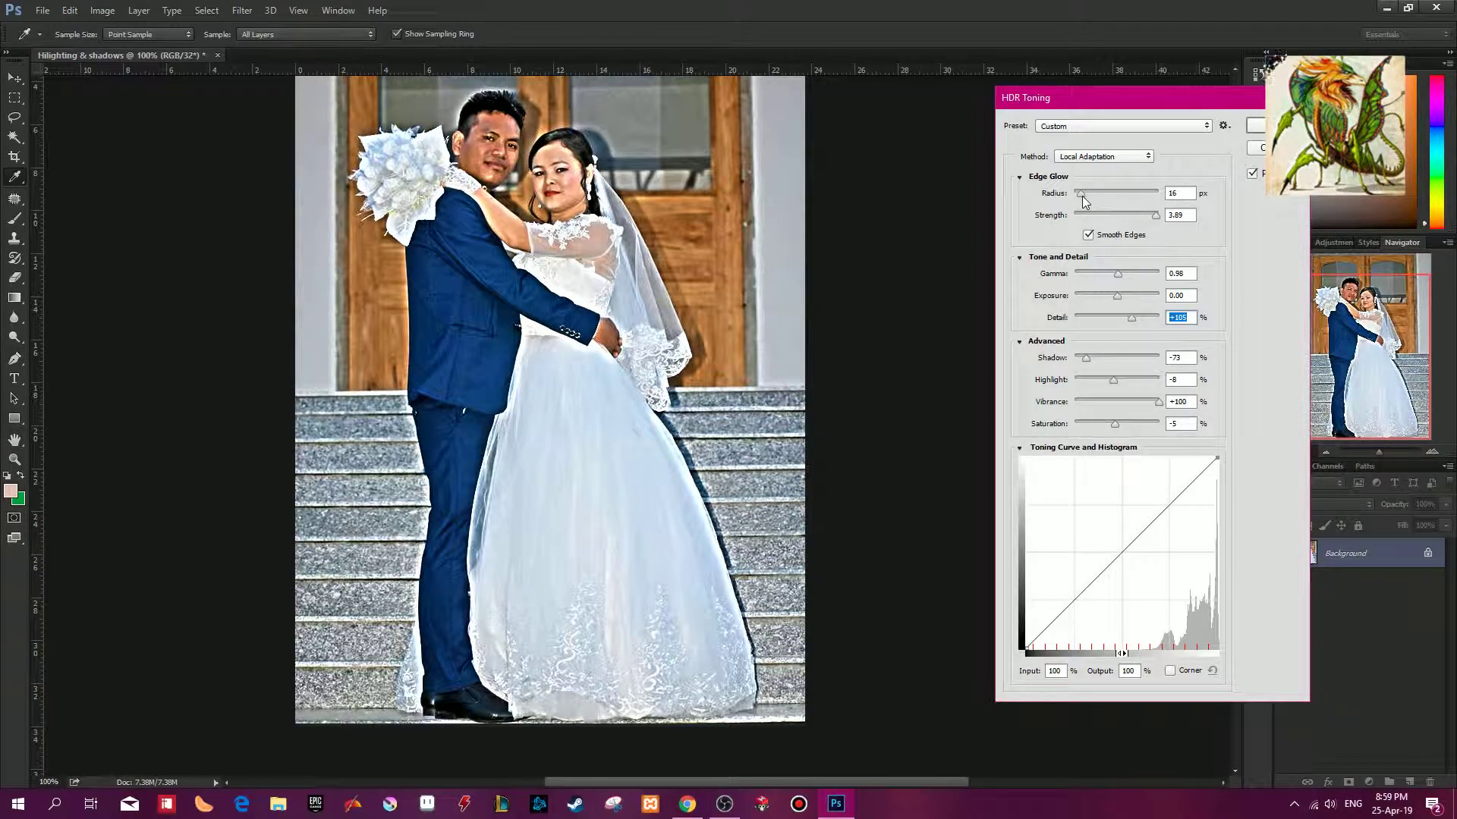
{"action": "left_click_drag", "start_coordinate": [1083, 199], "coordinate": [1078, 199]}
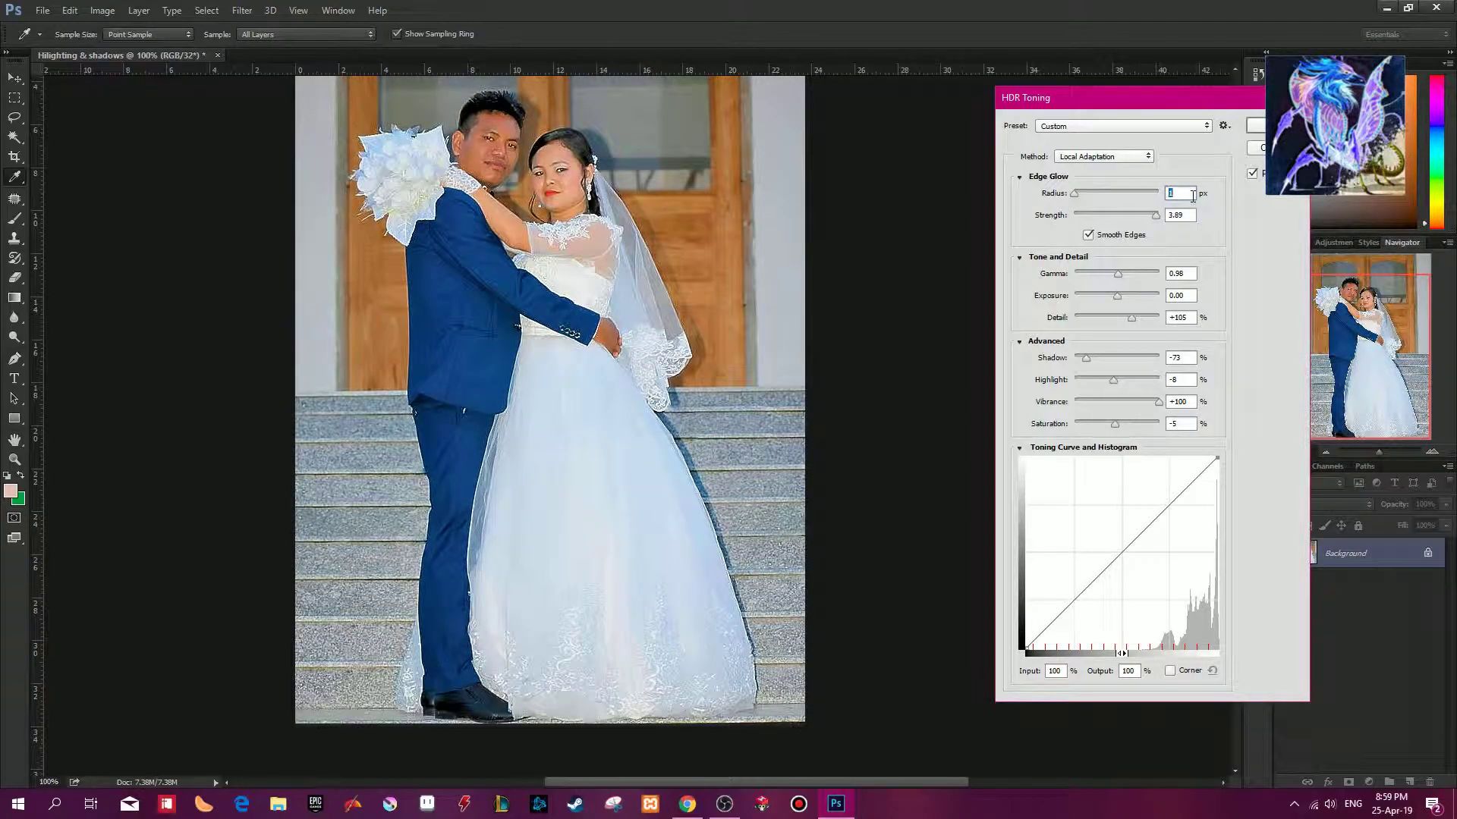
{"action": "left_click", "coordinate": [1193, 196]}
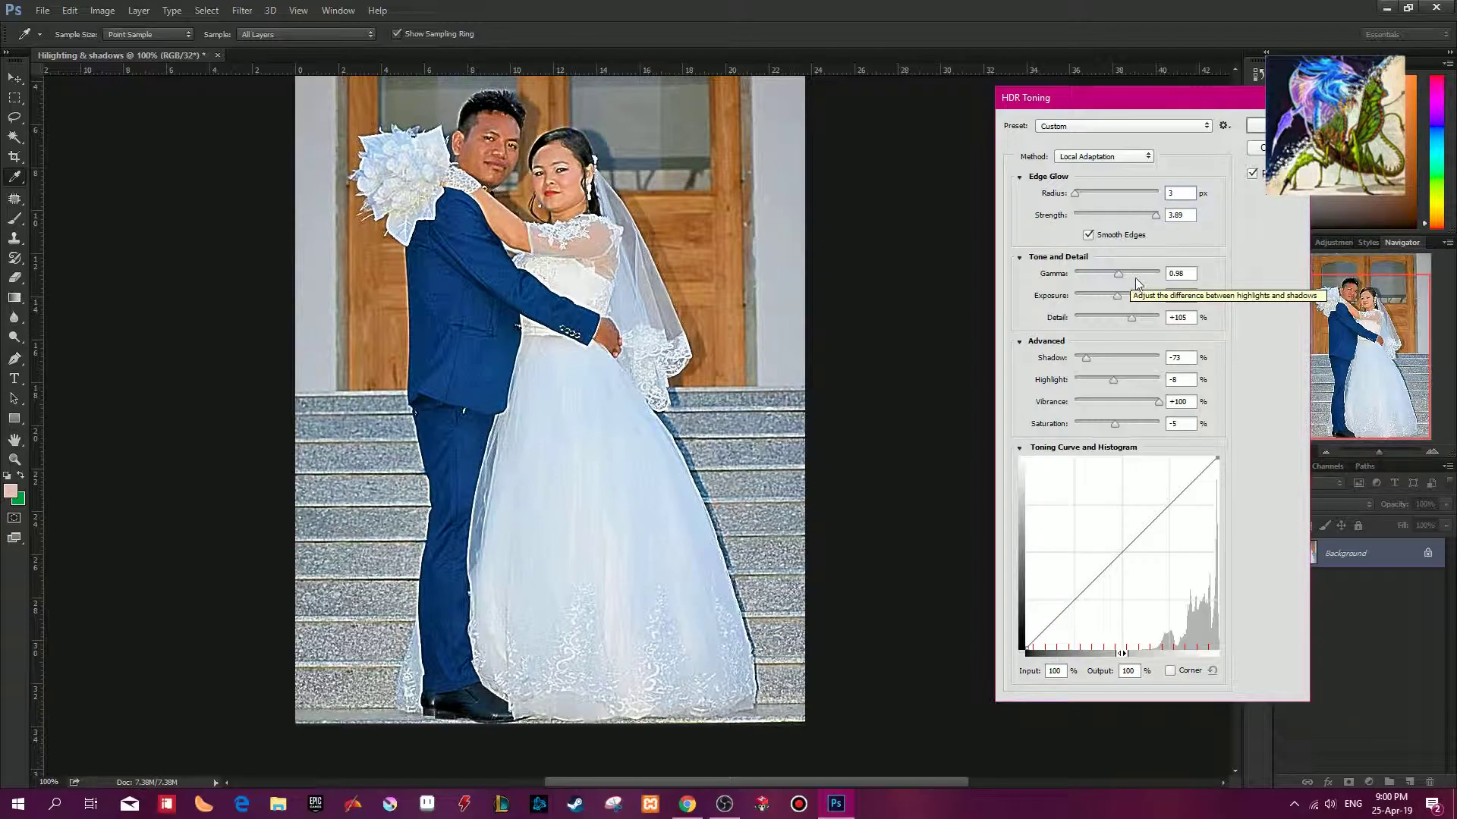
{"action": "left_click_drag", "start_coordinate": [1132, 318], "coordinate": [1126, 319]}
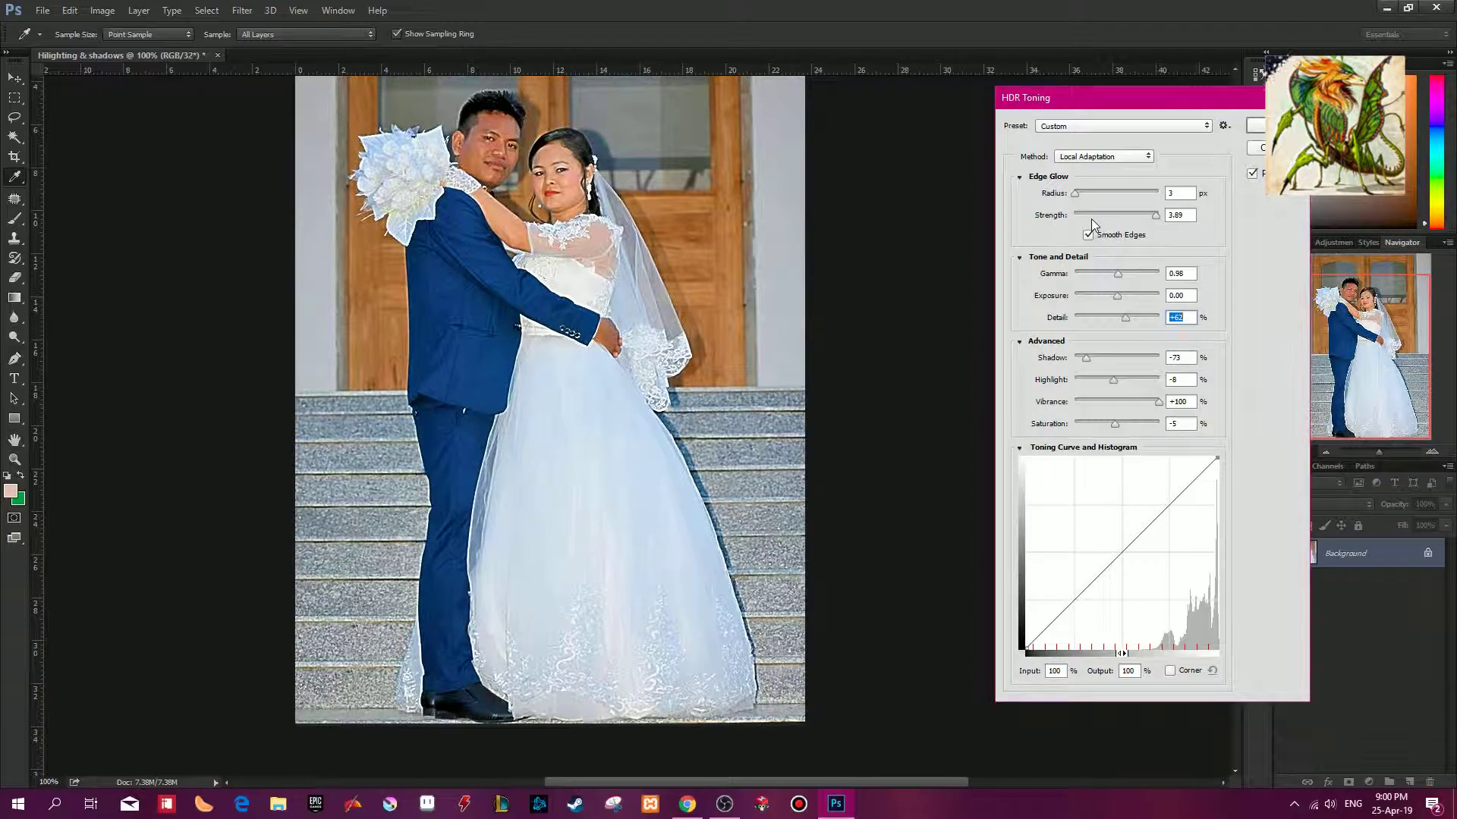
Step: Set edge glow to radius 21 px and strength 1.08 without smooth edges, raise the detail slightly, and apply the toning
{"action": "left_click_drag", "start_coordinate": [1079, 196], "coordinate": [1086, 202]}
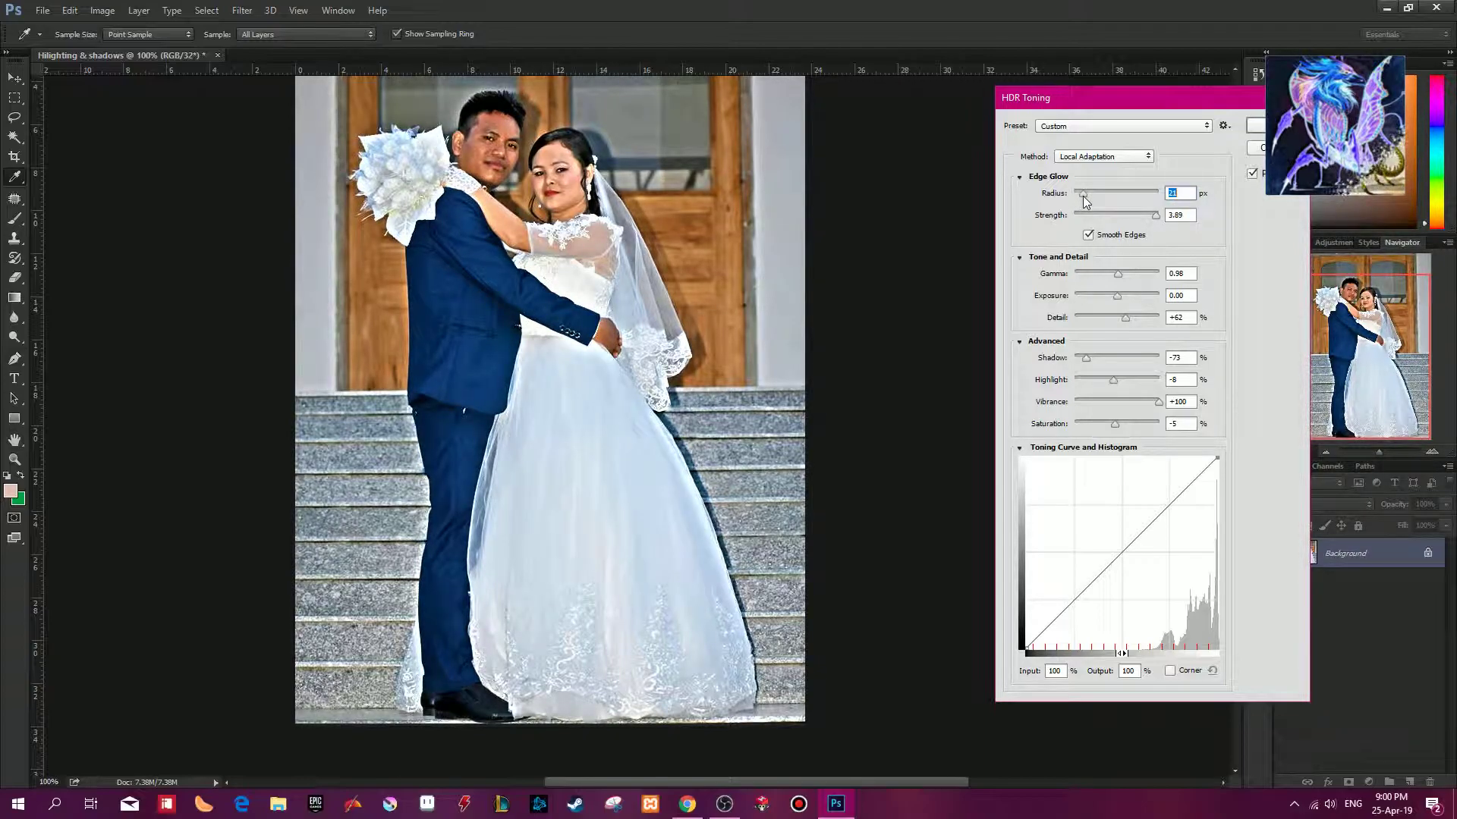
{"action": "left_click_drag", "start_coordinate": [1155, 215], "coordinate": [1095, 218]}
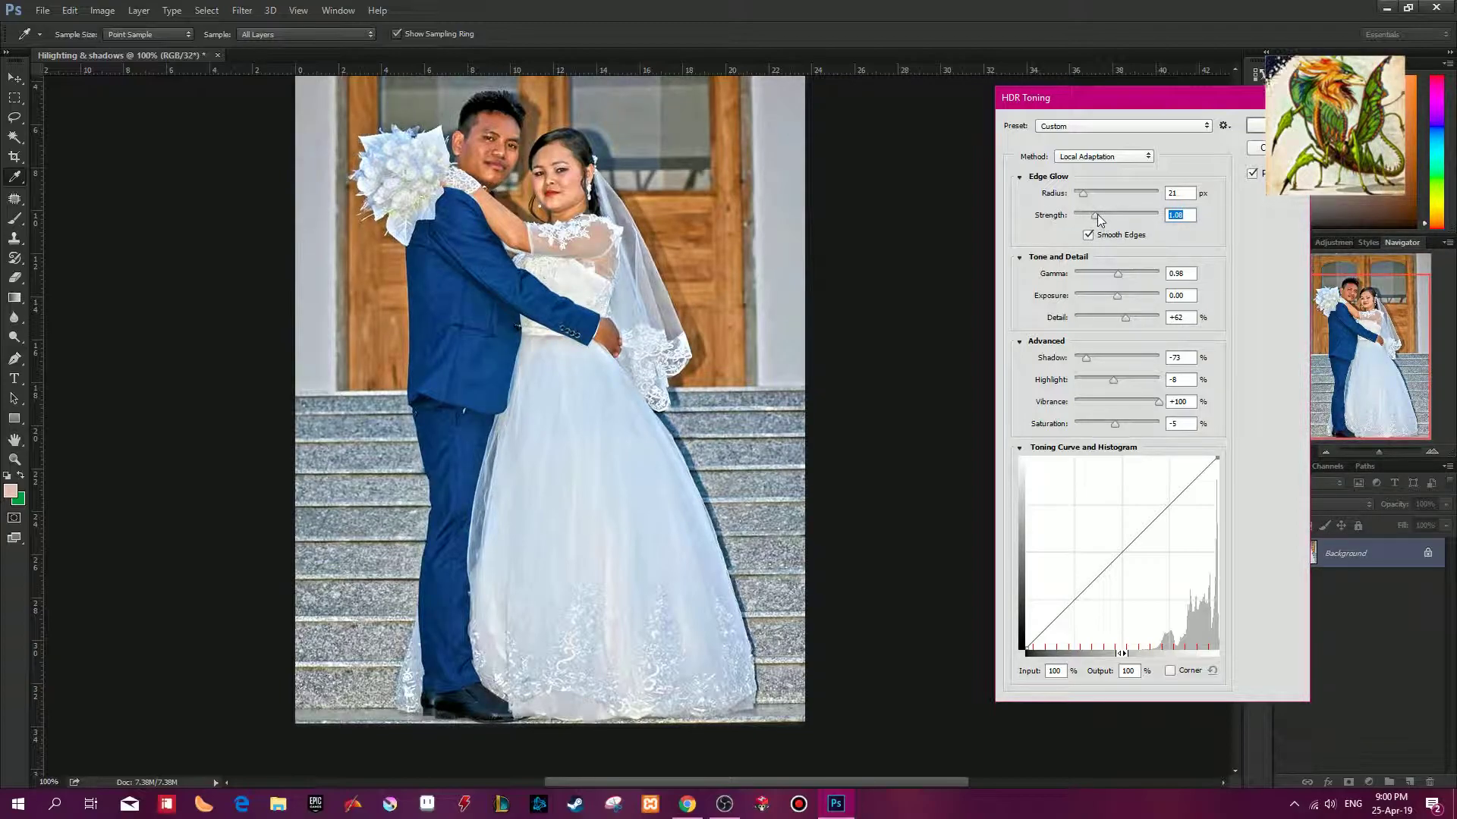
{"action": "left_click", "coordinate": [1089, 235]}
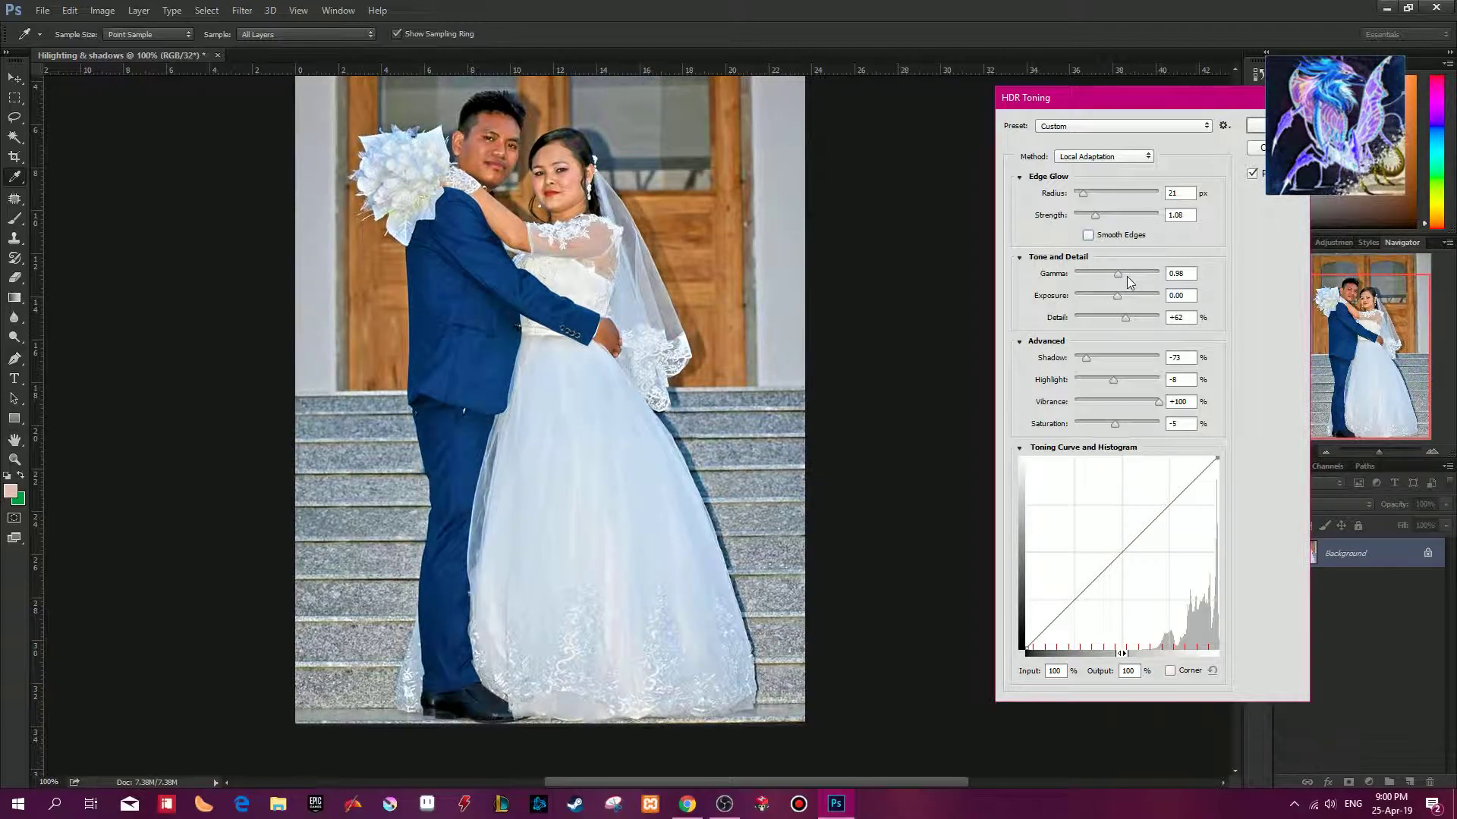
{"action": "left_click_drag", "start_coordinate": [1126, 320], "coordinate": [1129, 317]}
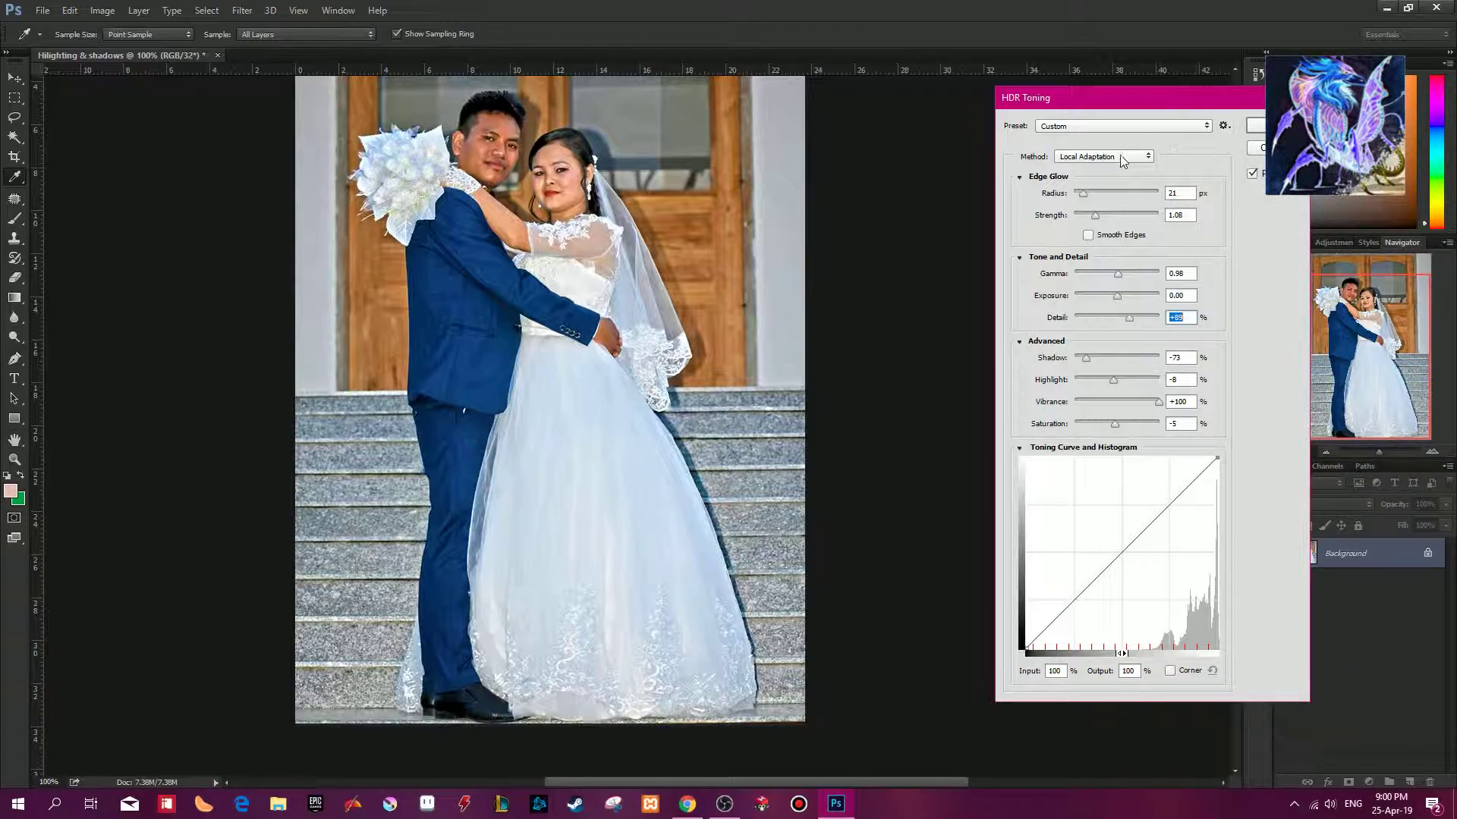
{"action": "left_click", "coordinate": [1250, 129]}
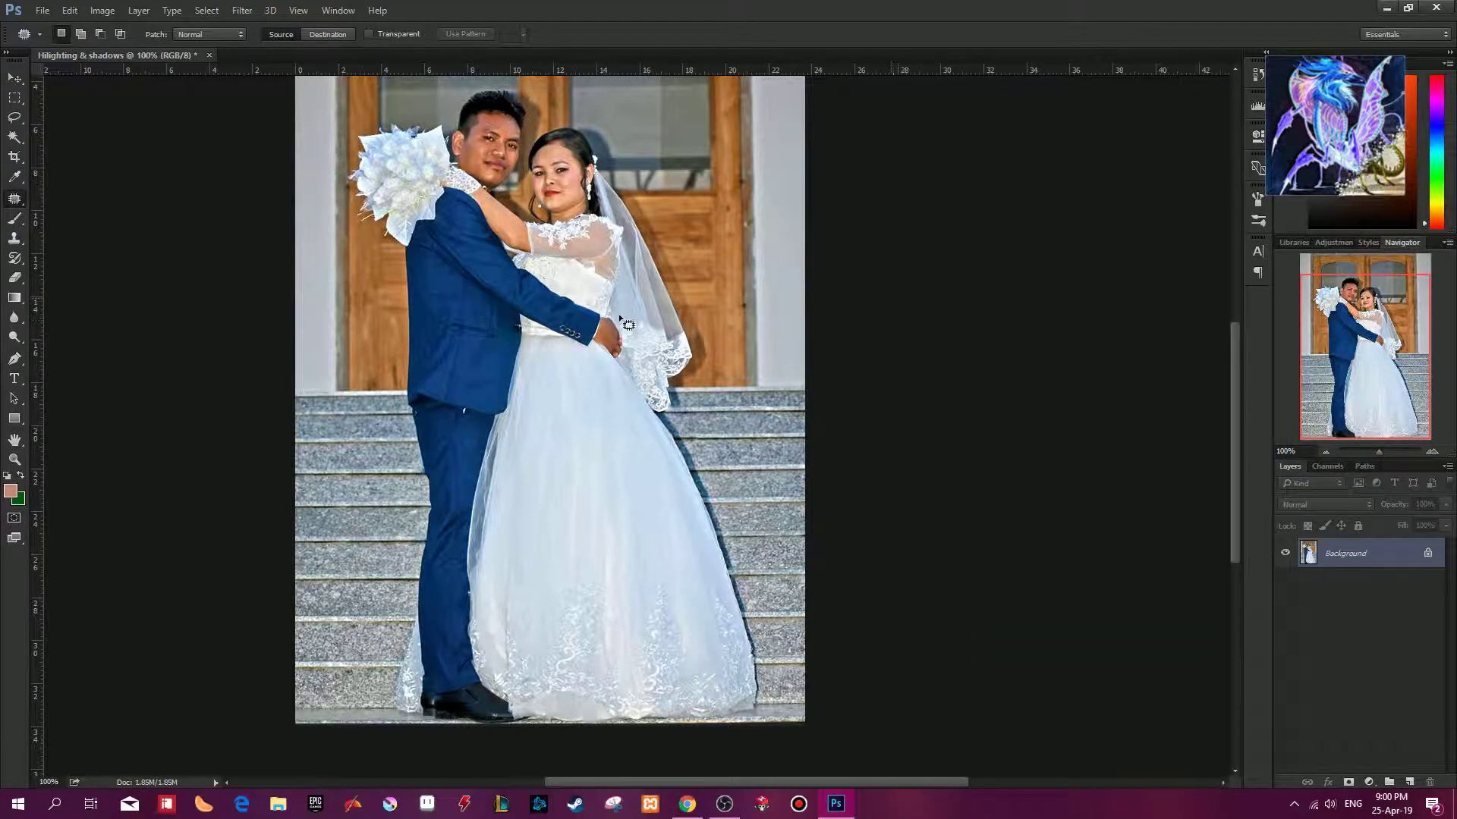
Step: Compare the photo before and after the HDR toning, keeping the toned version
{"action": "left_click_drag", "start_coordinate": [623, 233], "coordinate": [694, 285]}
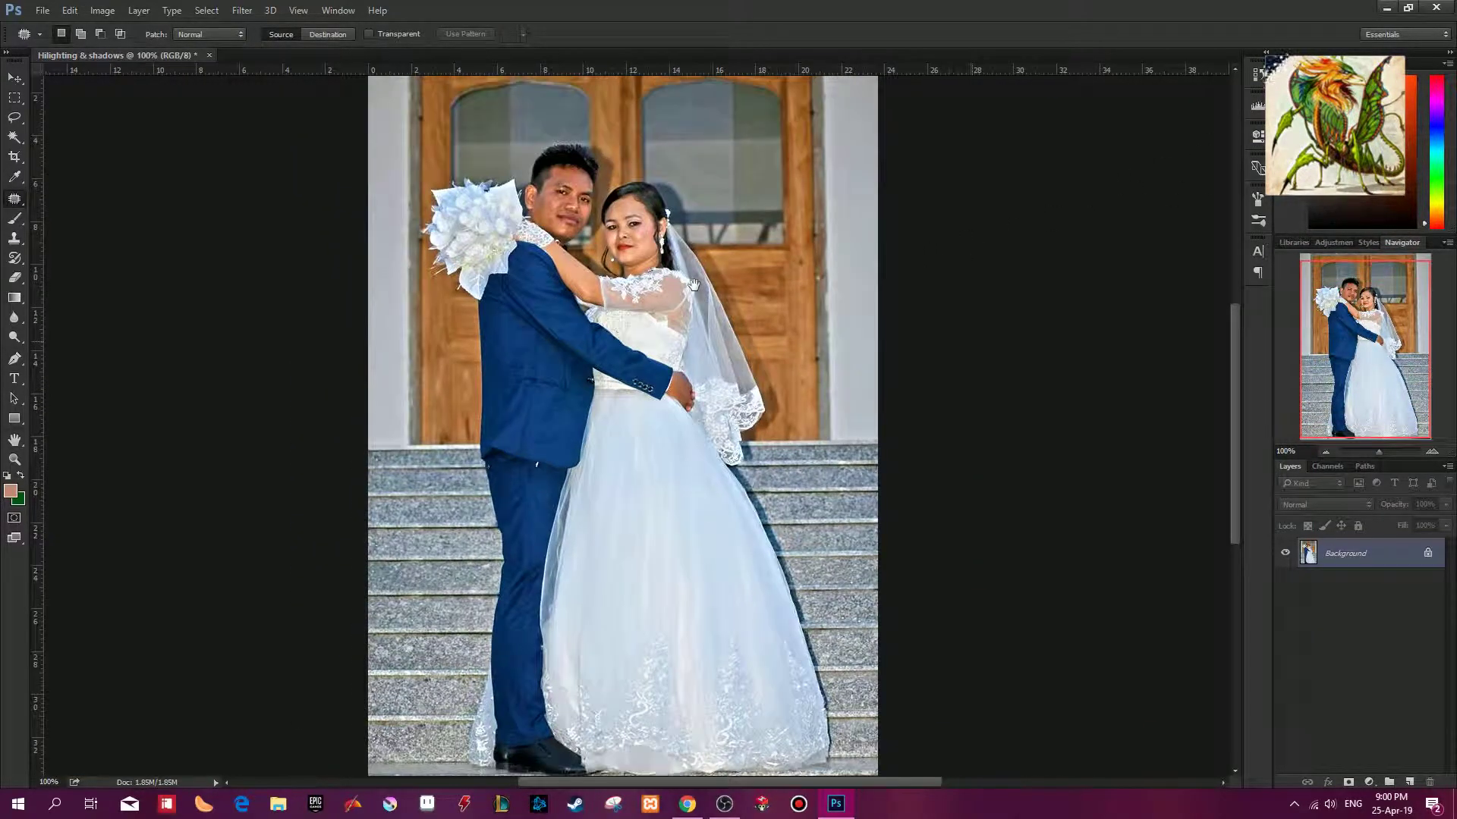
{"action": "key", "text": "ctrl+z"}
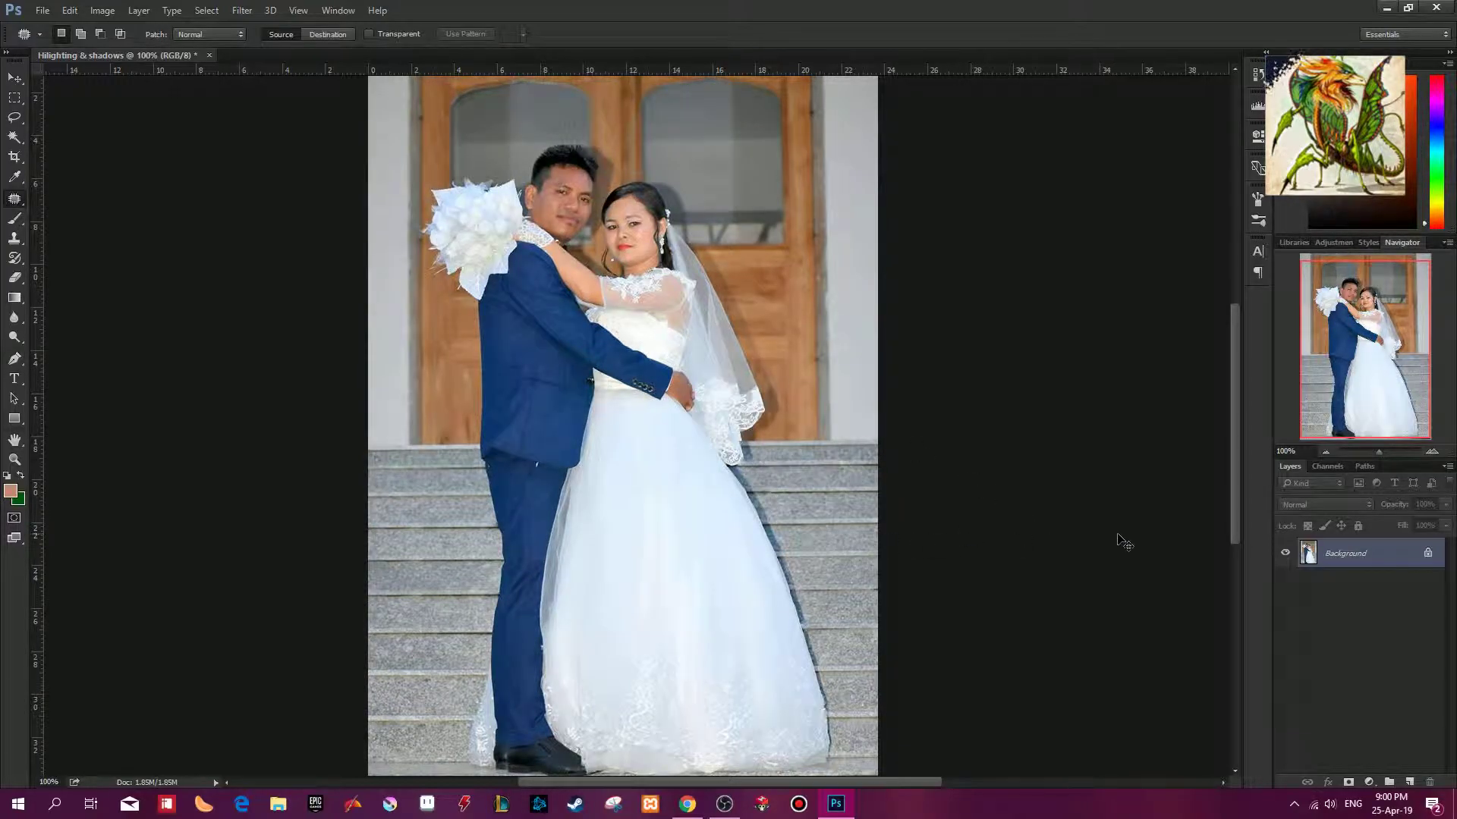
{"action": "key", "text": "ctrl+z"}
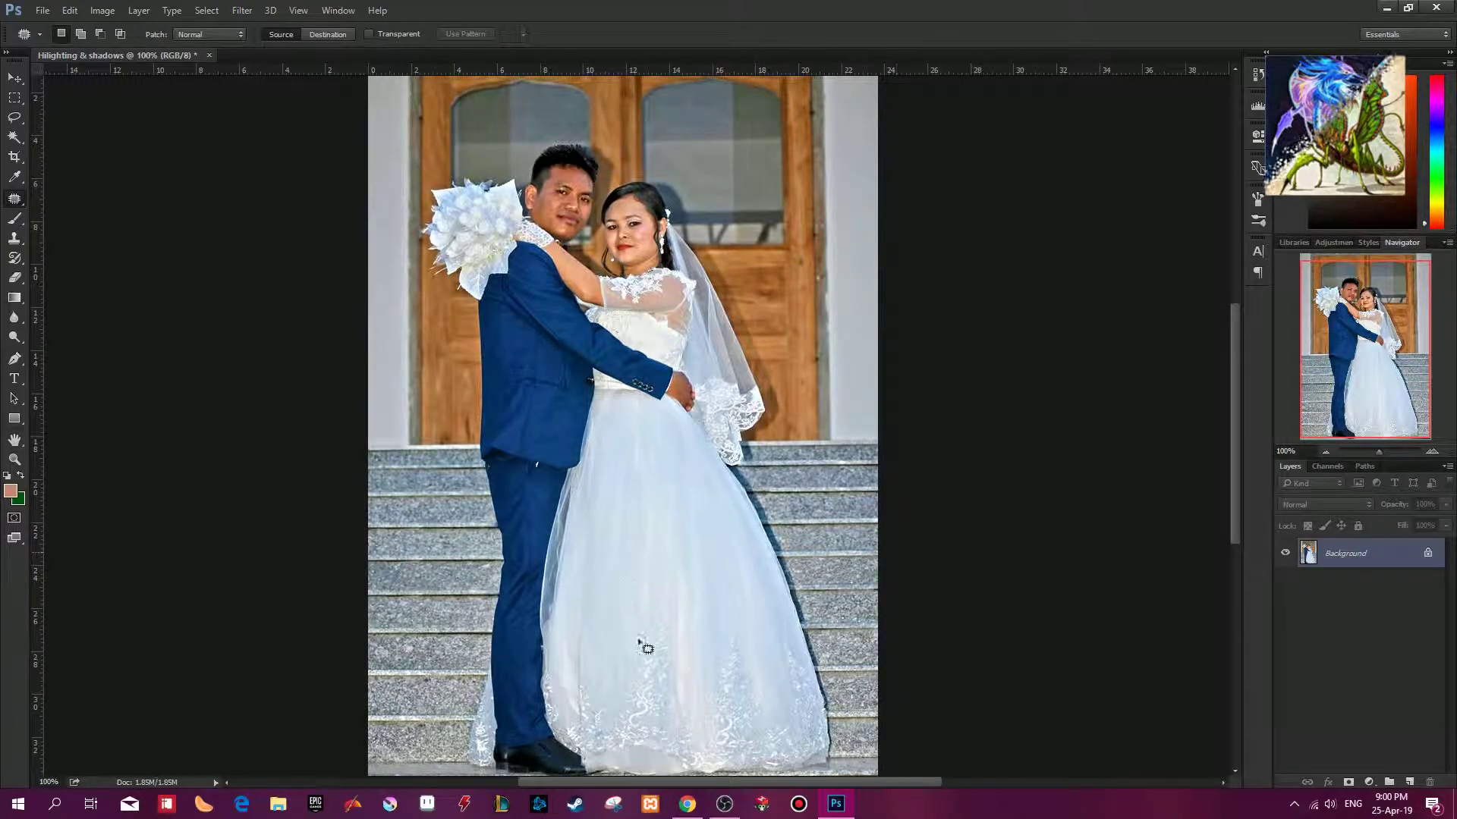
Step: Examine the dress, stairs and faces by switching repeatedly between the untoned and HDR-toned versions, ending on the toned one
{"action": "key", "text": "ctrl+z"}
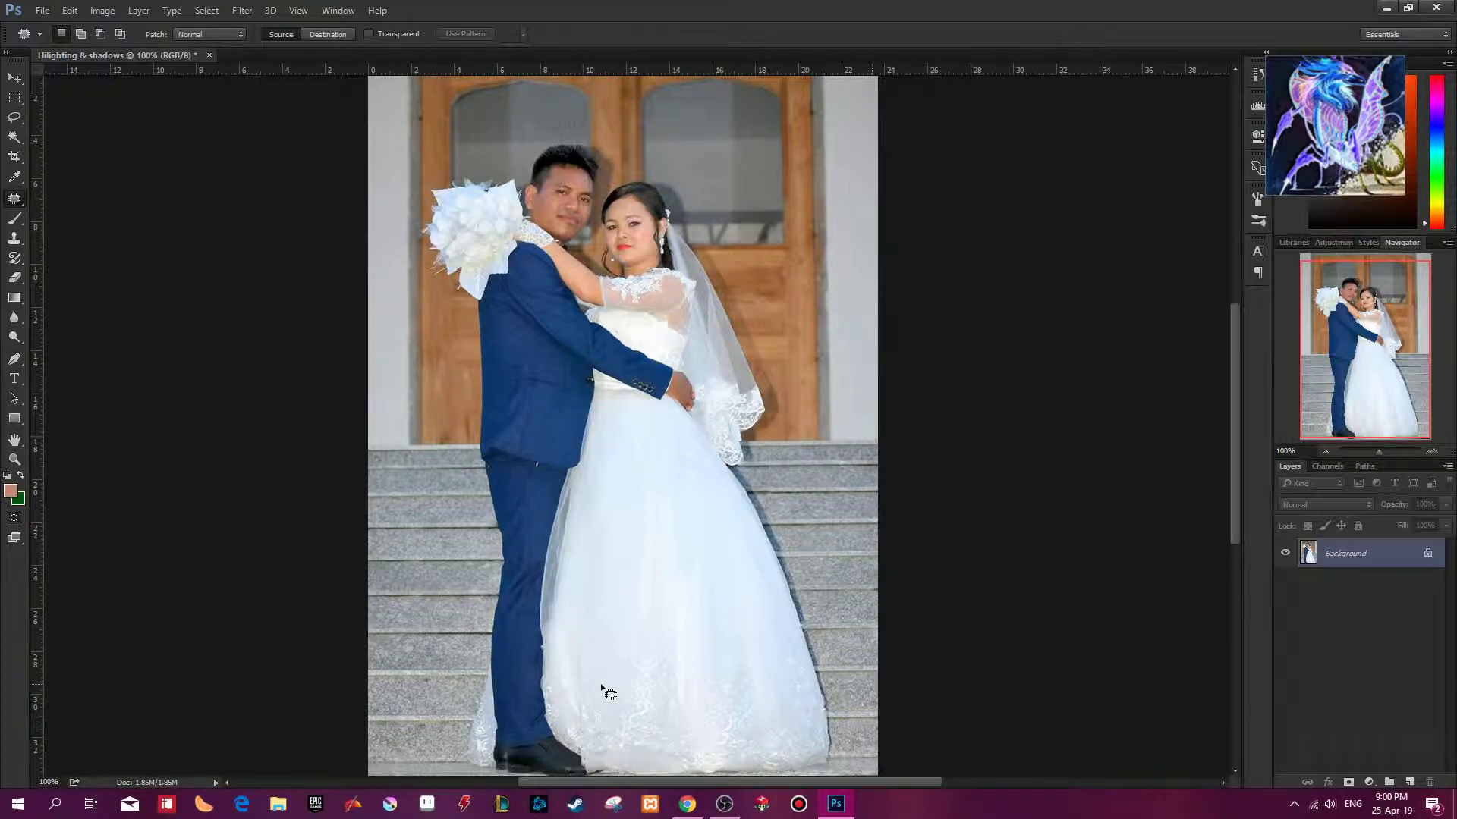
{"action": "key", "text": "ctrl+z"}
{"action": "key", "text": "ctrl+z"}
{"action": "key", "text": "ctrl+z"}
{"action": "key", "text": "ctrl+z"}
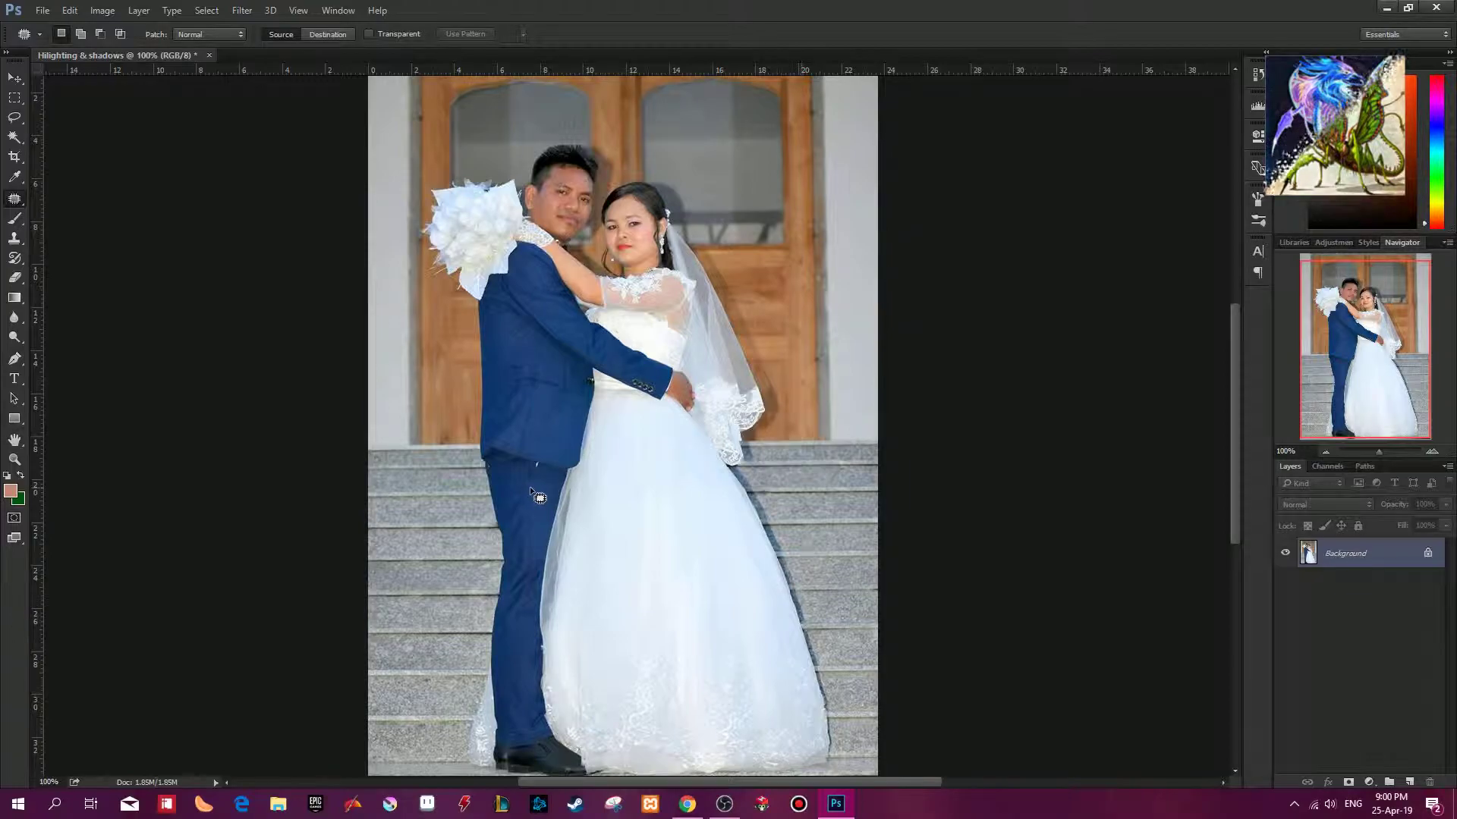
{"action": "key", "text": "ctrl+z"}
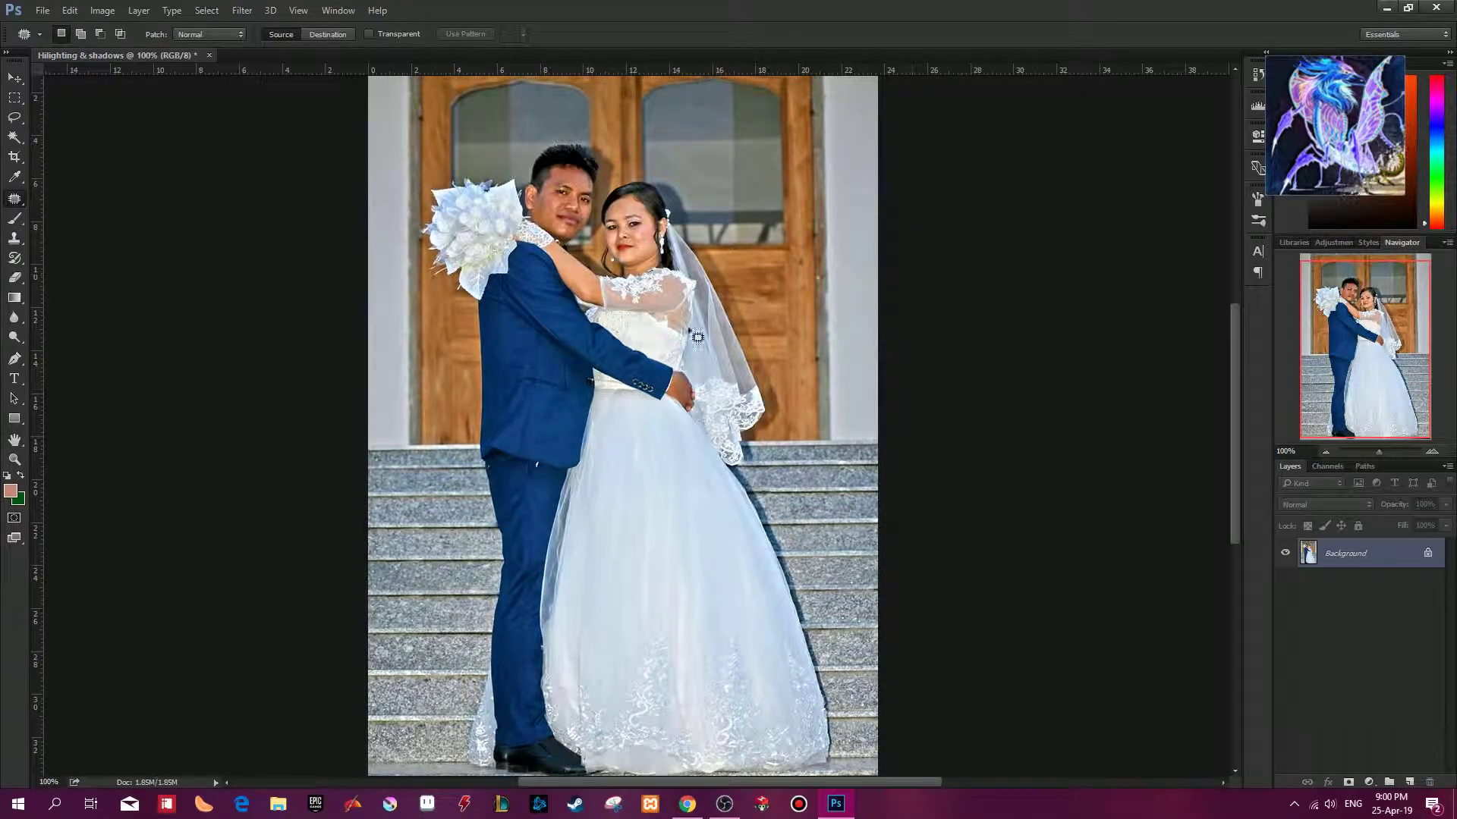
{"action": "key", "text": "ctrl+z"}
{"action": "key", "text": "ctrl+z"}
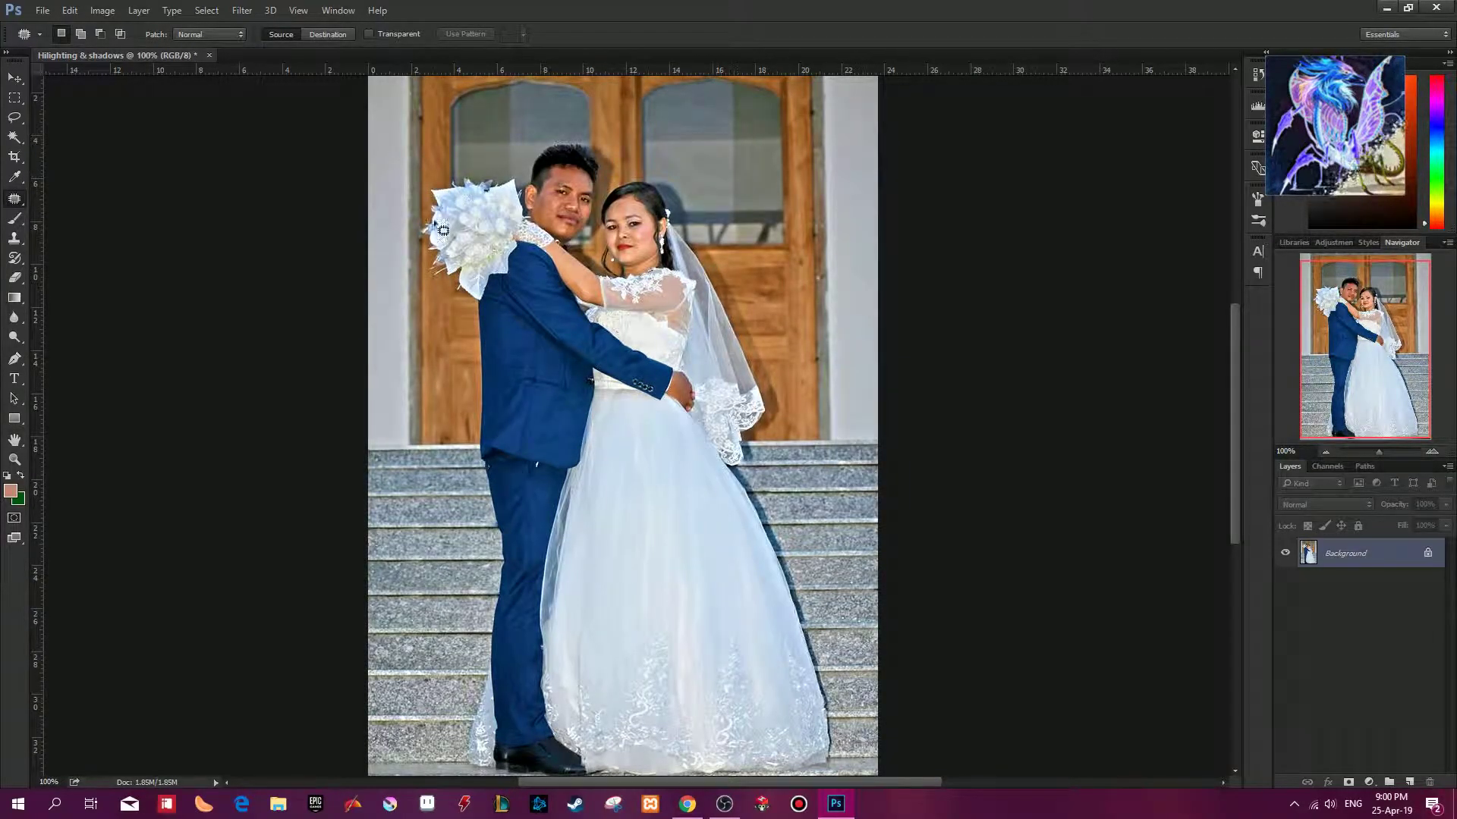
{"action": "key", "text": "ctrl+z"}
{"action": "key", "text": "ctrl+z"}
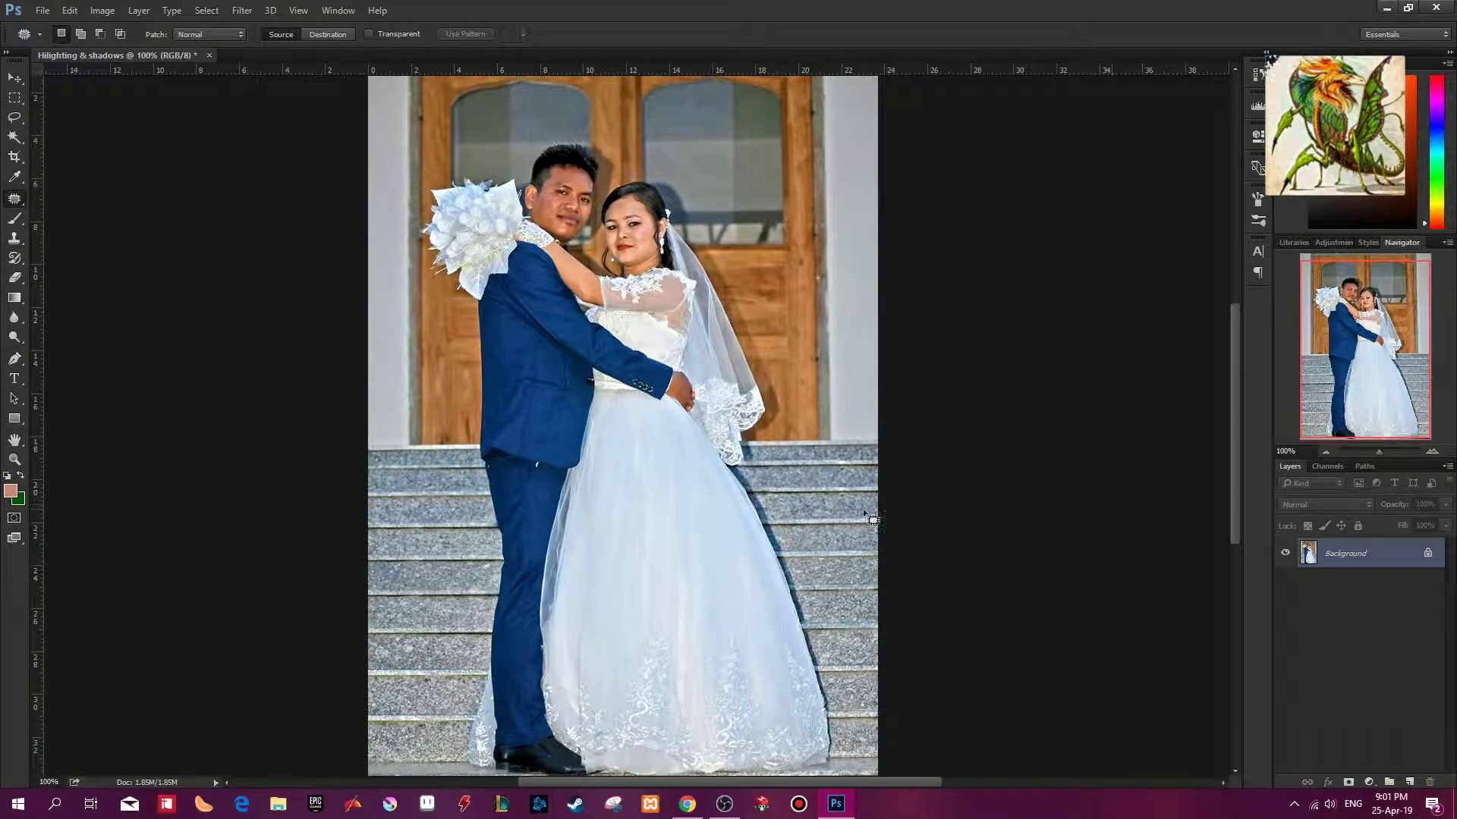
{"action": "key", "text": "ctrl+z"}
{"action": "key", "text": "ctrl+z"}
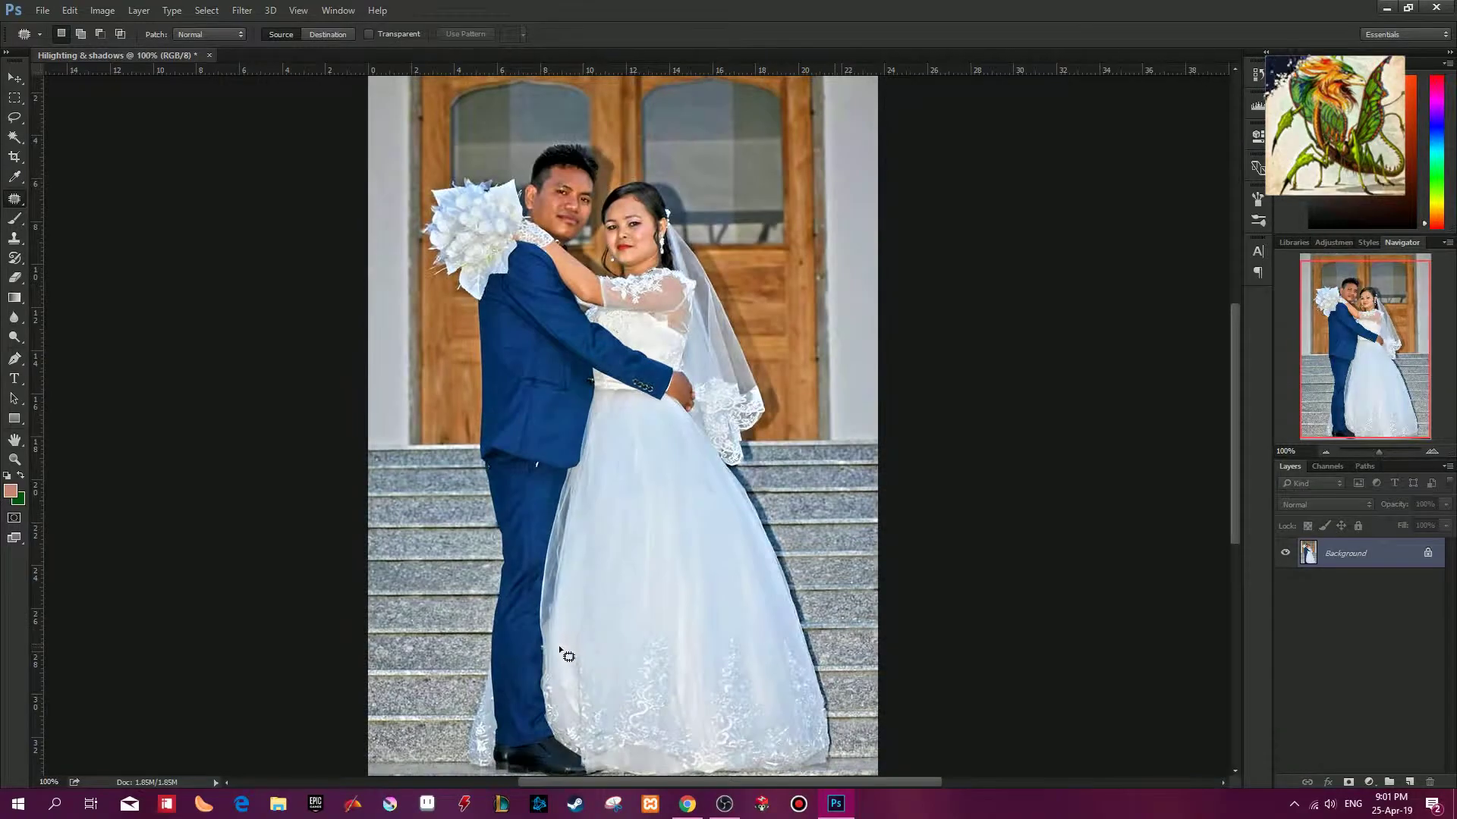
{"action": "left_click_drag", "start_coordinate": [720, 684], "coordinate": [724, 652]}
{"action": "key", "text": "ctrl+z"}
{"action": "key", "text": "ctrl+z"}
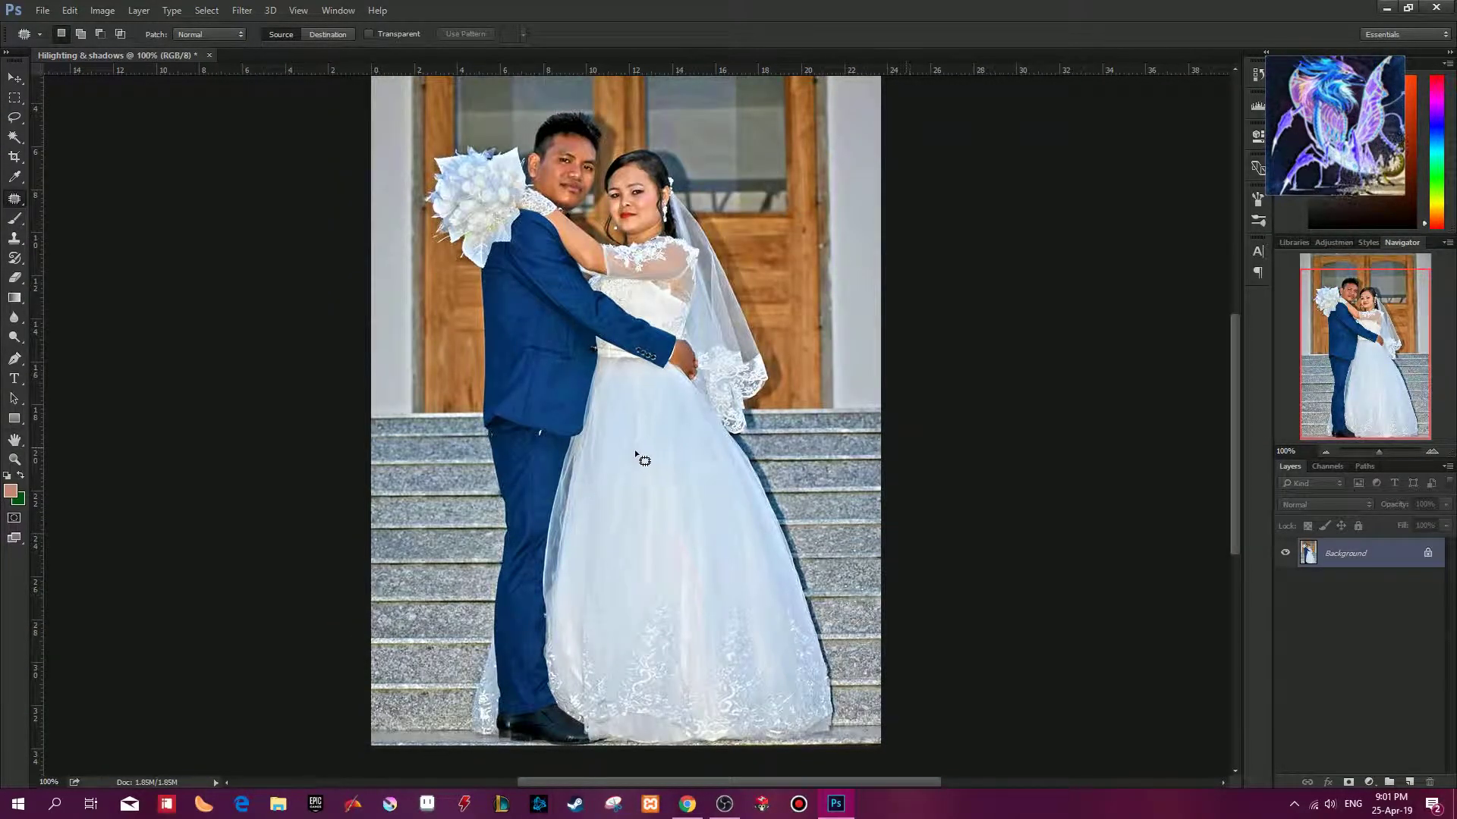
{"action": "key", "text": "ctrl+plus"}
{"action": "key", "text": "ctrl+minus"}
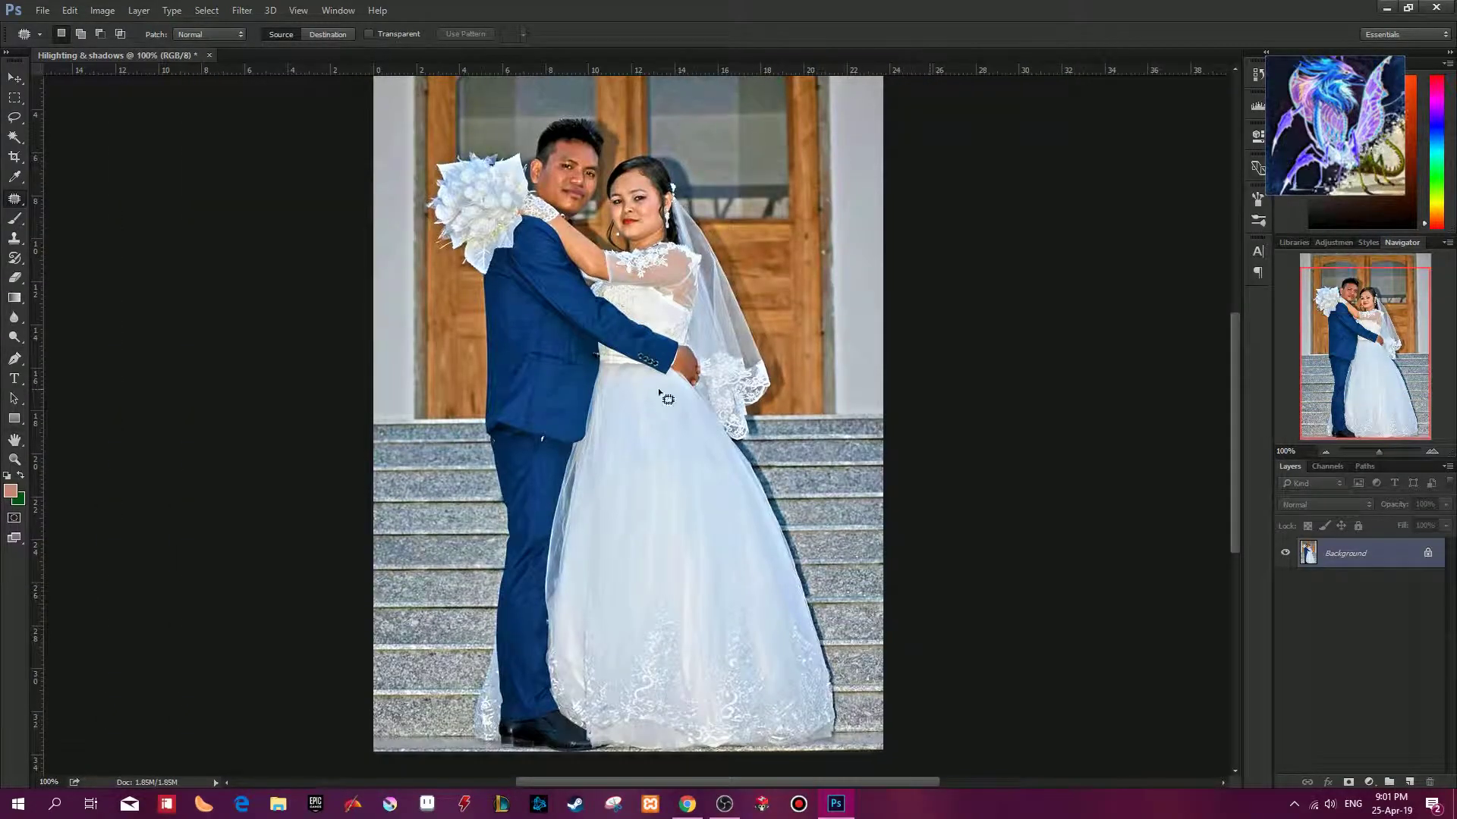
{"action": "key", "text": "ctrl+z"}
{"action": "key", "text": "ctrl+z"}
{"action": "key", "text": "ctrl+alt+z"}
Step: Save the edited photo as Hilighting & shadows.psd in the Photoshop folder under Pictures
{"action": "key", "text": "ctrl+minus"}
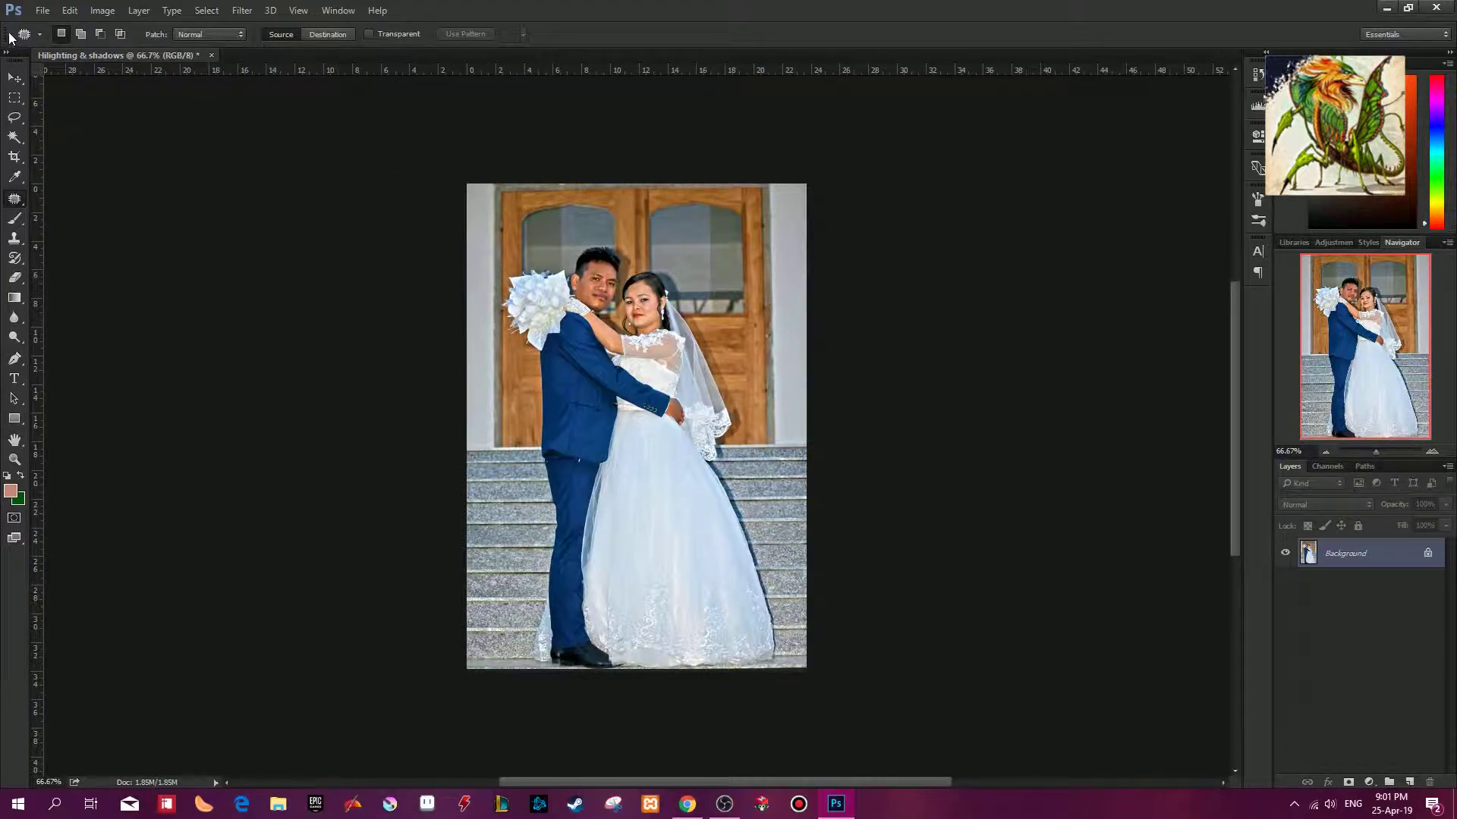
{"action": "key", "text": "ctrl+shift+s"}
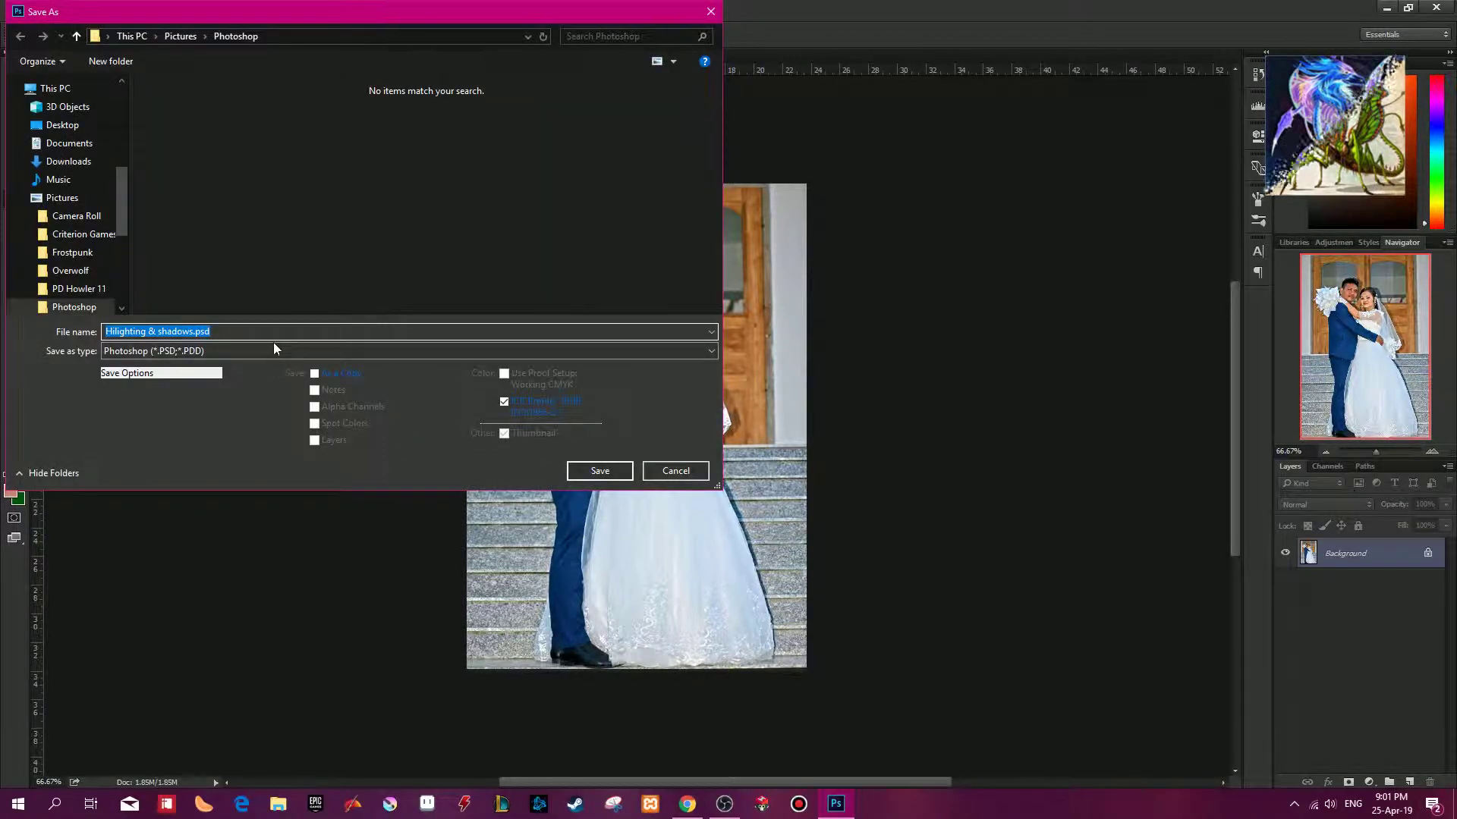
{"action": "left_click", "coordinate": [617, 472]}
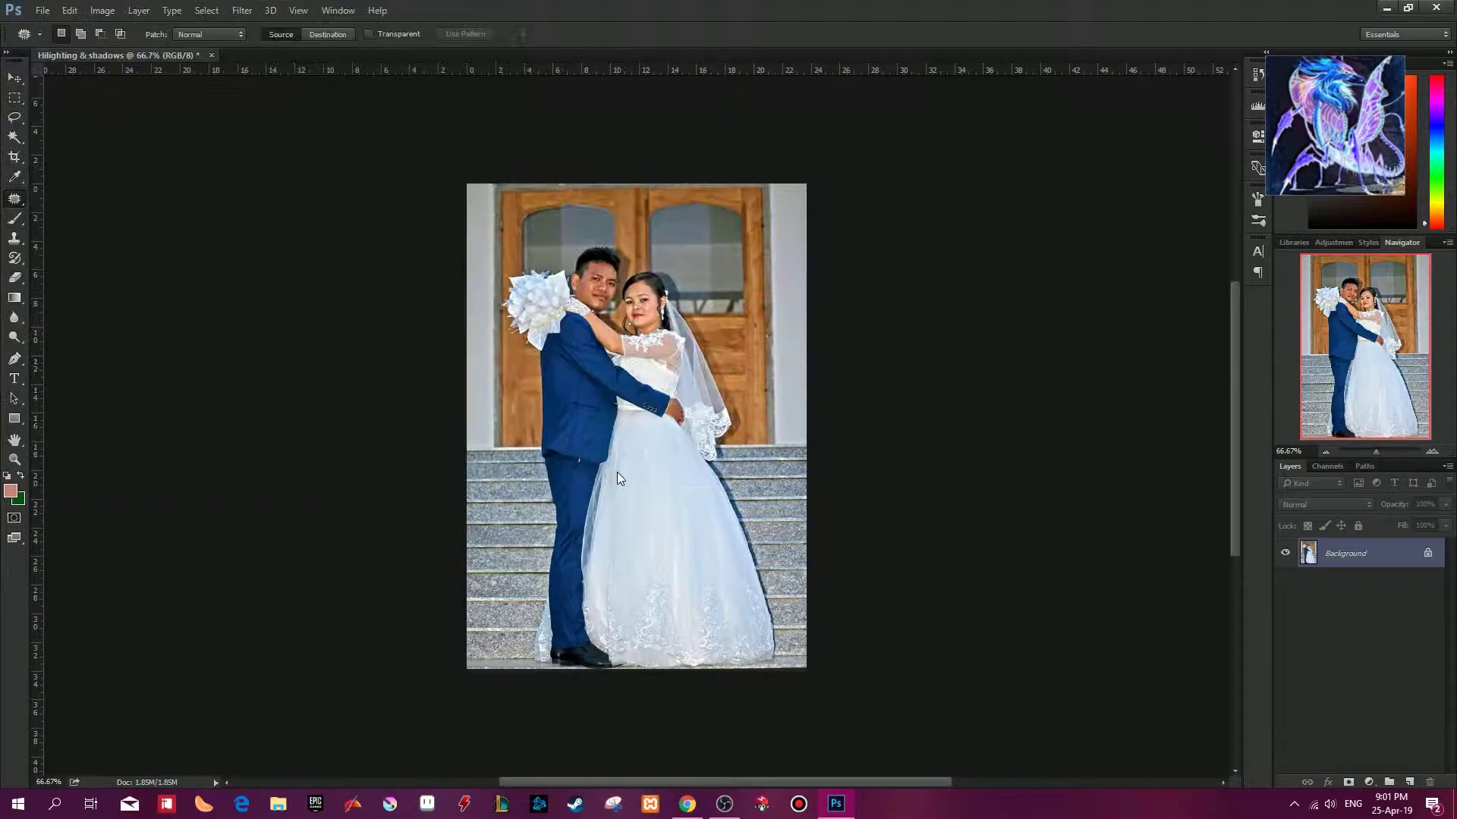
Step: Save a PNG copy as Hilighting & shadows.png in the same Photoshop folder, taking the folder's path along
{"action": "left_click", "coordinate": [43, 10]}
{"action": "left_click", "coordinate": [111, 175]}
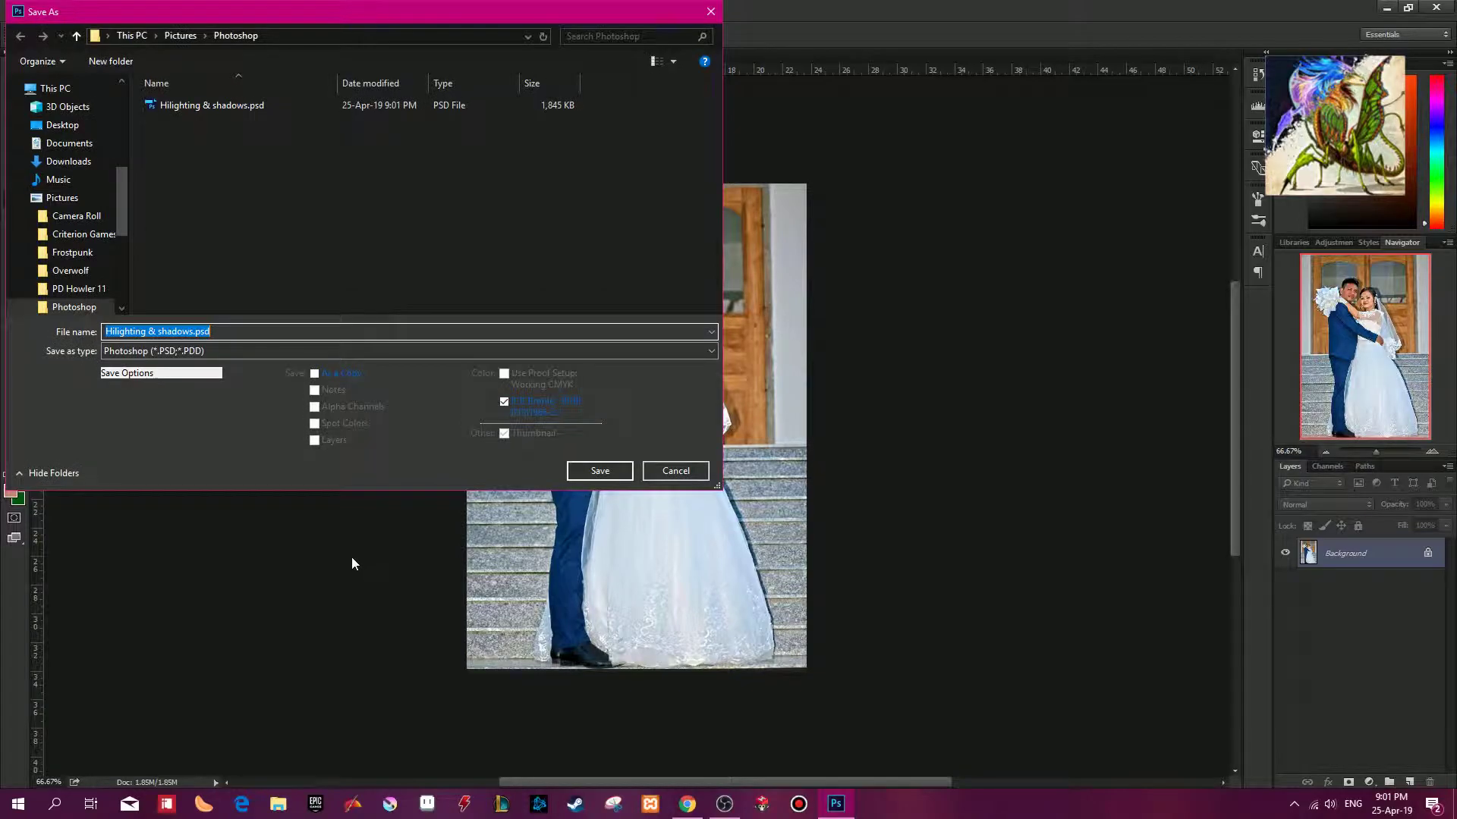
{"action": "left_click", "coordinate": [295, 351]}
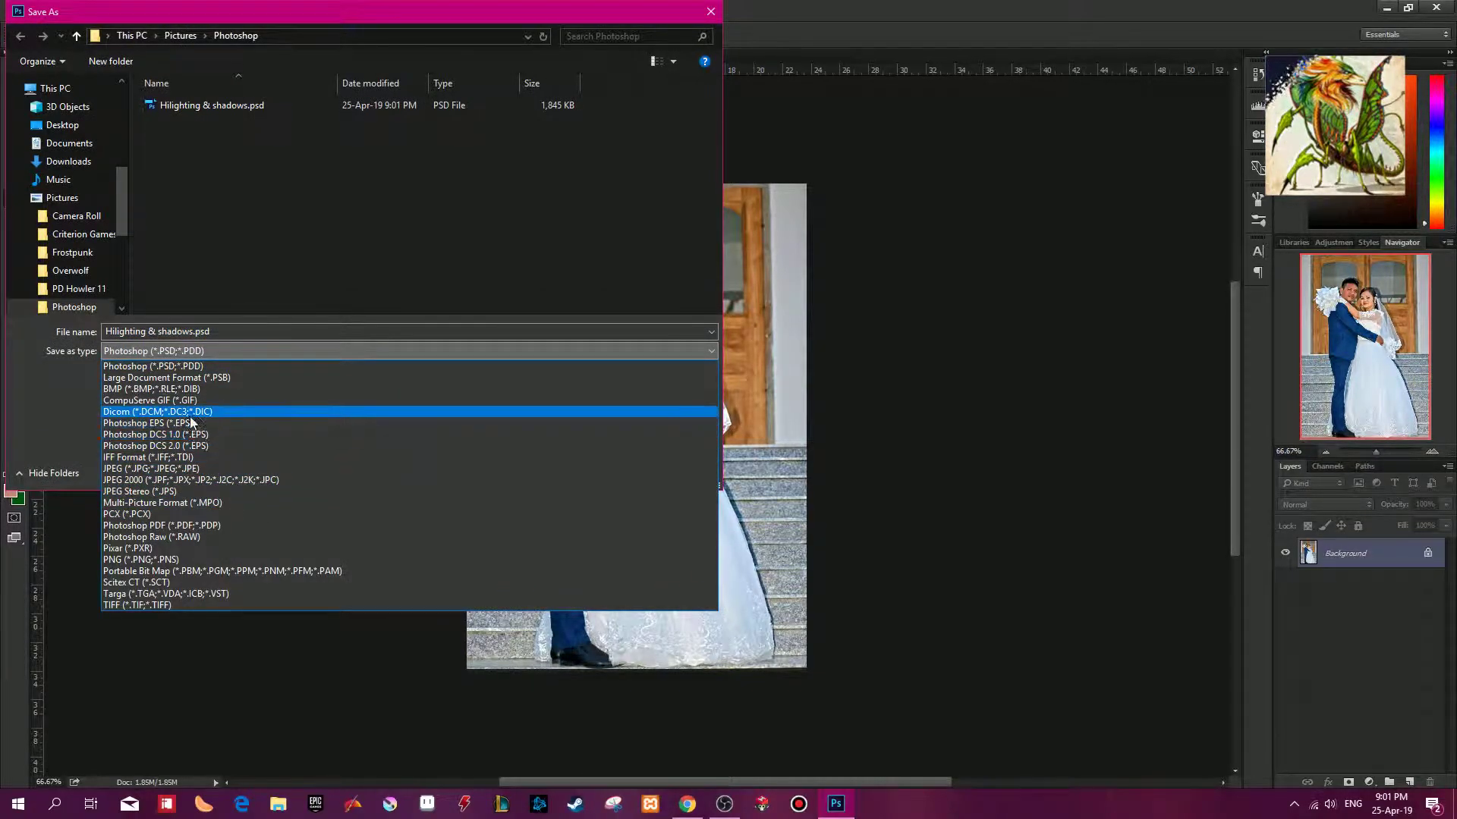
{"action": "left_click", "coordinate": [171, 559]}
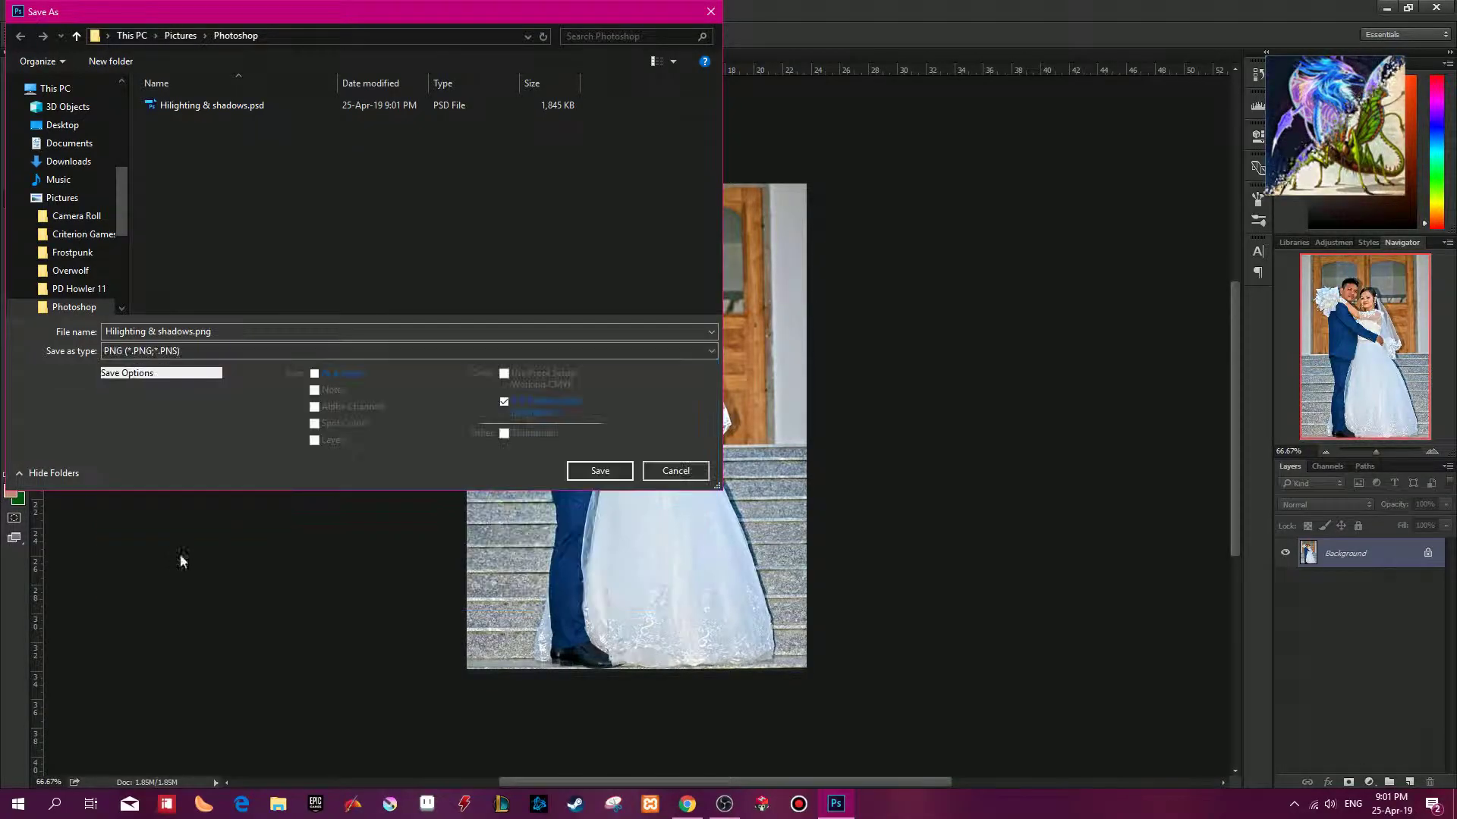
{"action": "left_click", "coordinate": [367, 38]}
{"action": "left_click", "coordinate": [599, 471]}
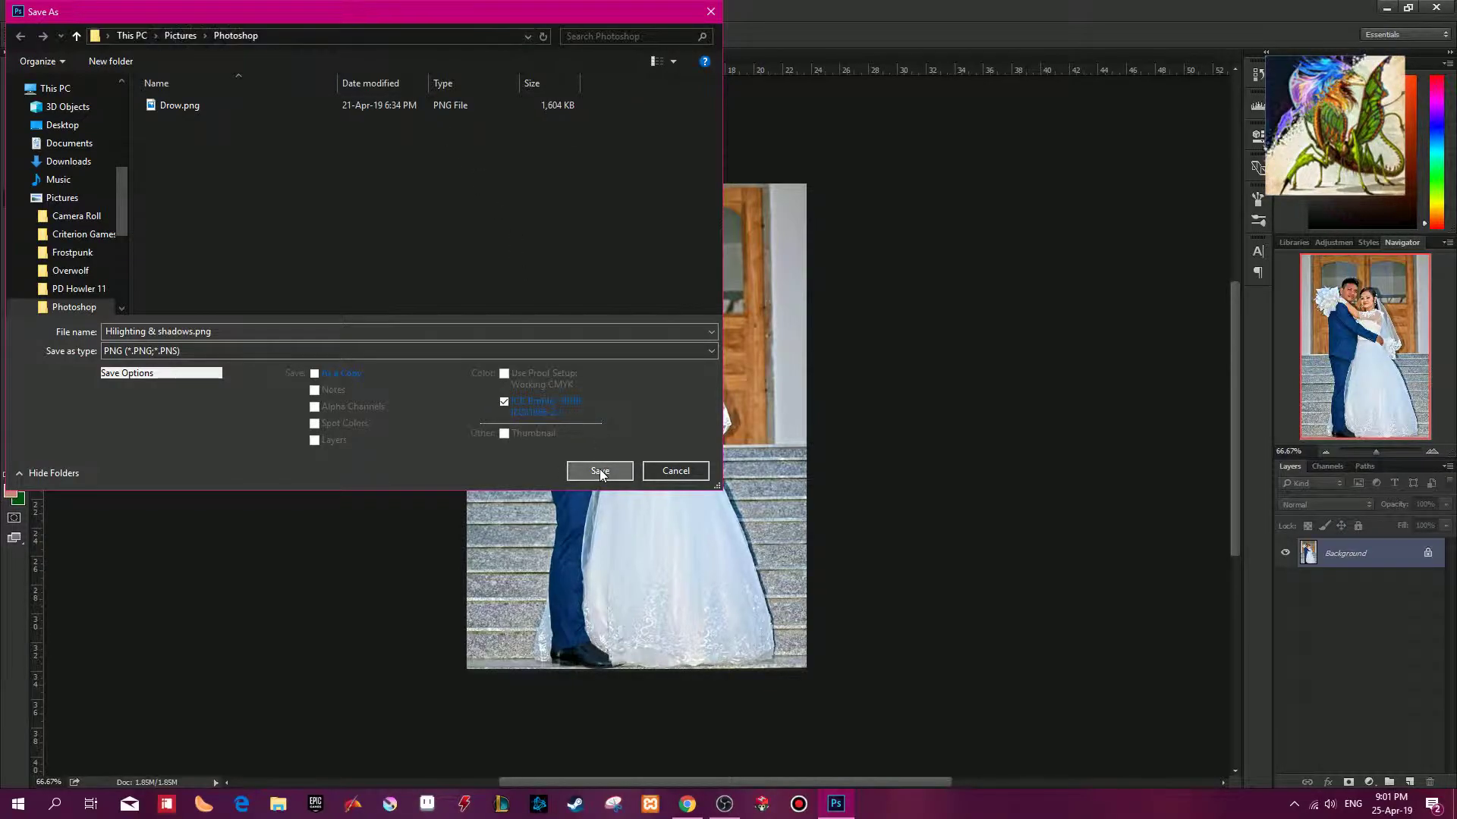
{"action": "left_click", "coordinate": [776, 255]}
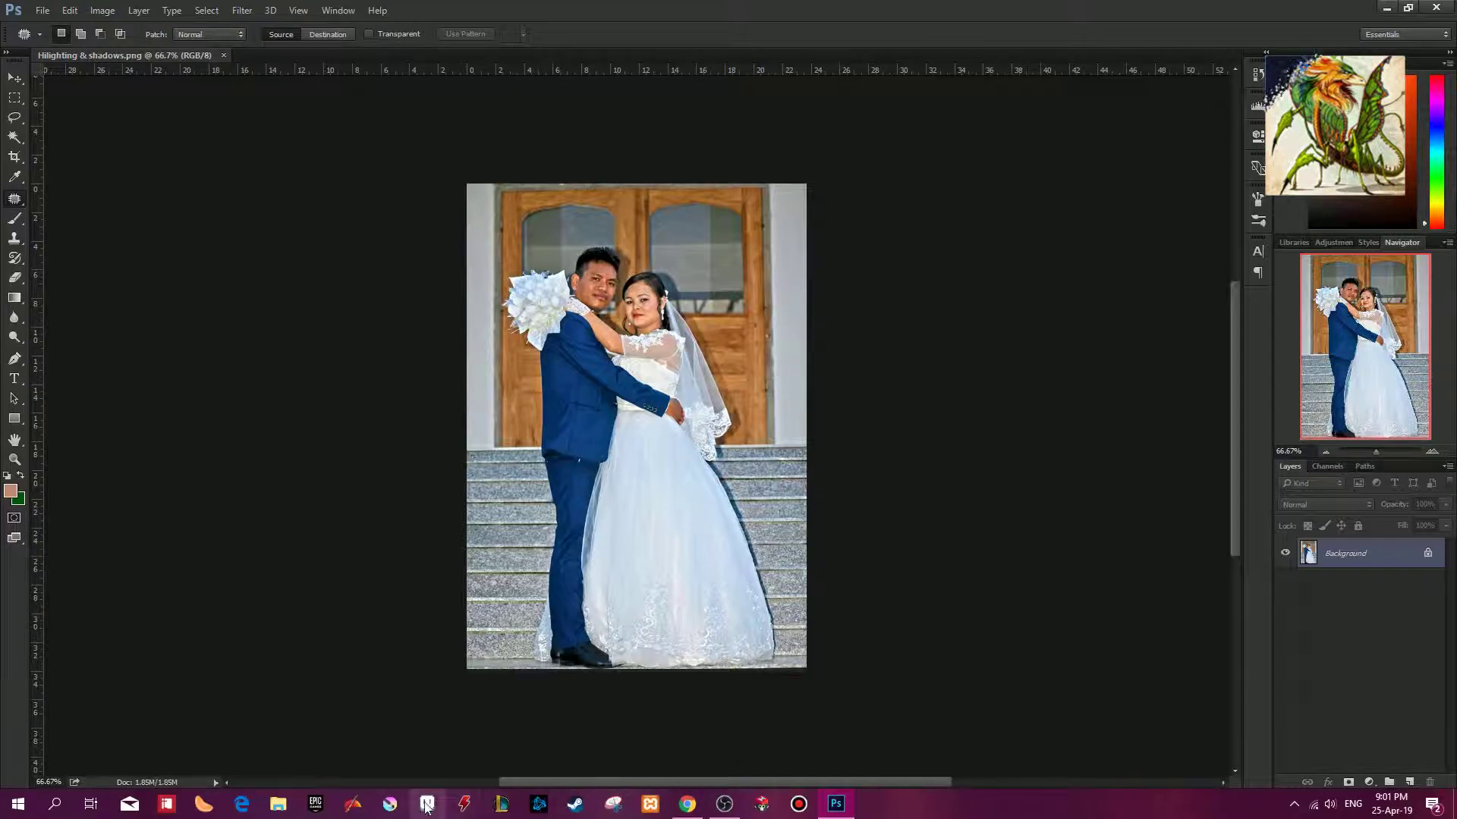
Step: Switch to File Explorer, go to the Pictures\Photoshop folder and select the saved Hilighting & shadows.png
{"action": "left_click", "coordinate": [278, 803]}
{"action": "left_click", "coordinate": [1024, 129]}
{"action": "key", "text": "ctrl+v"}
{"action": "key", "text": "Return"}
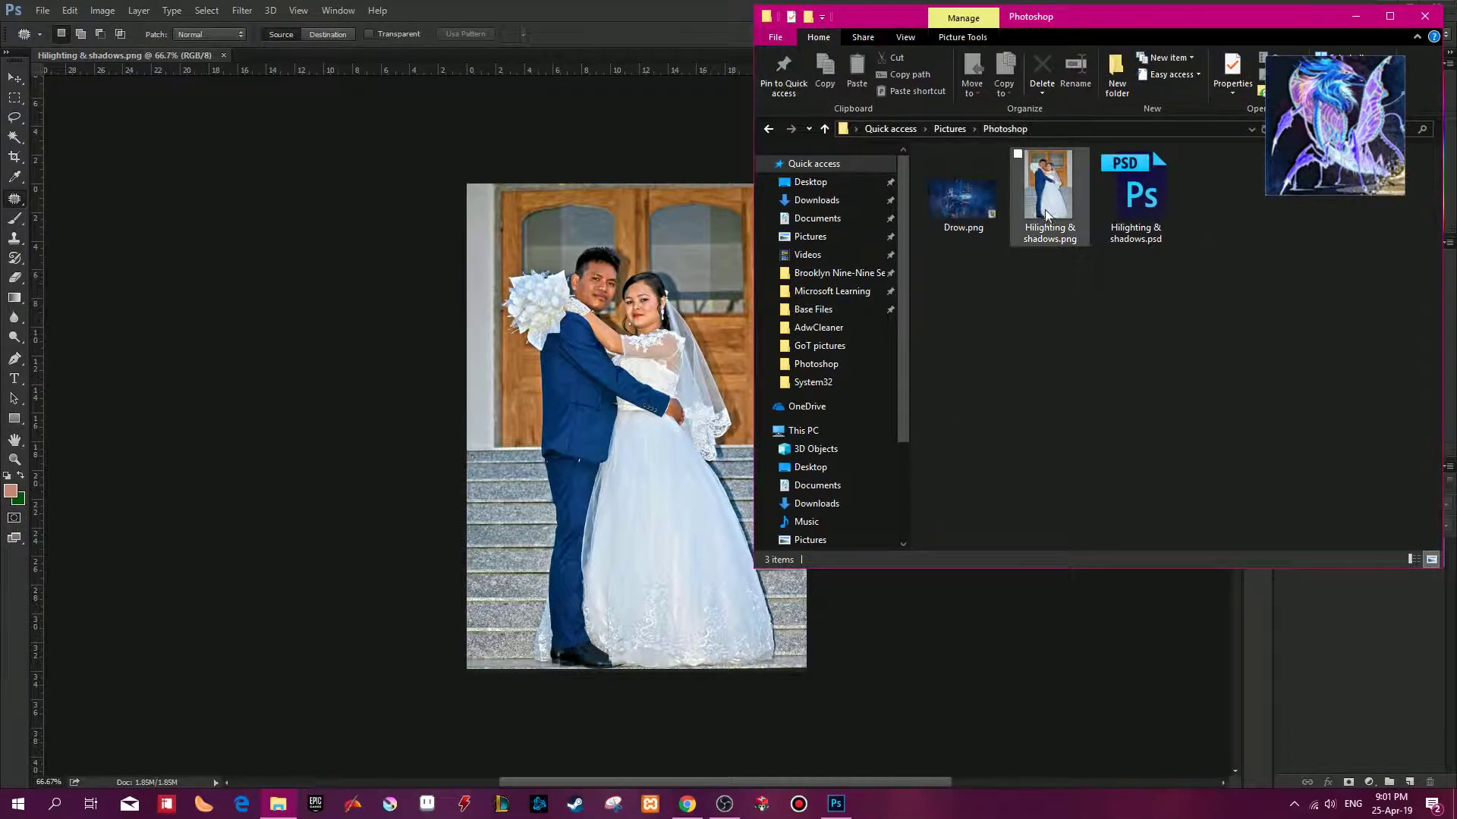
{"action": "left_click", "coordinate": [1040, 206]}
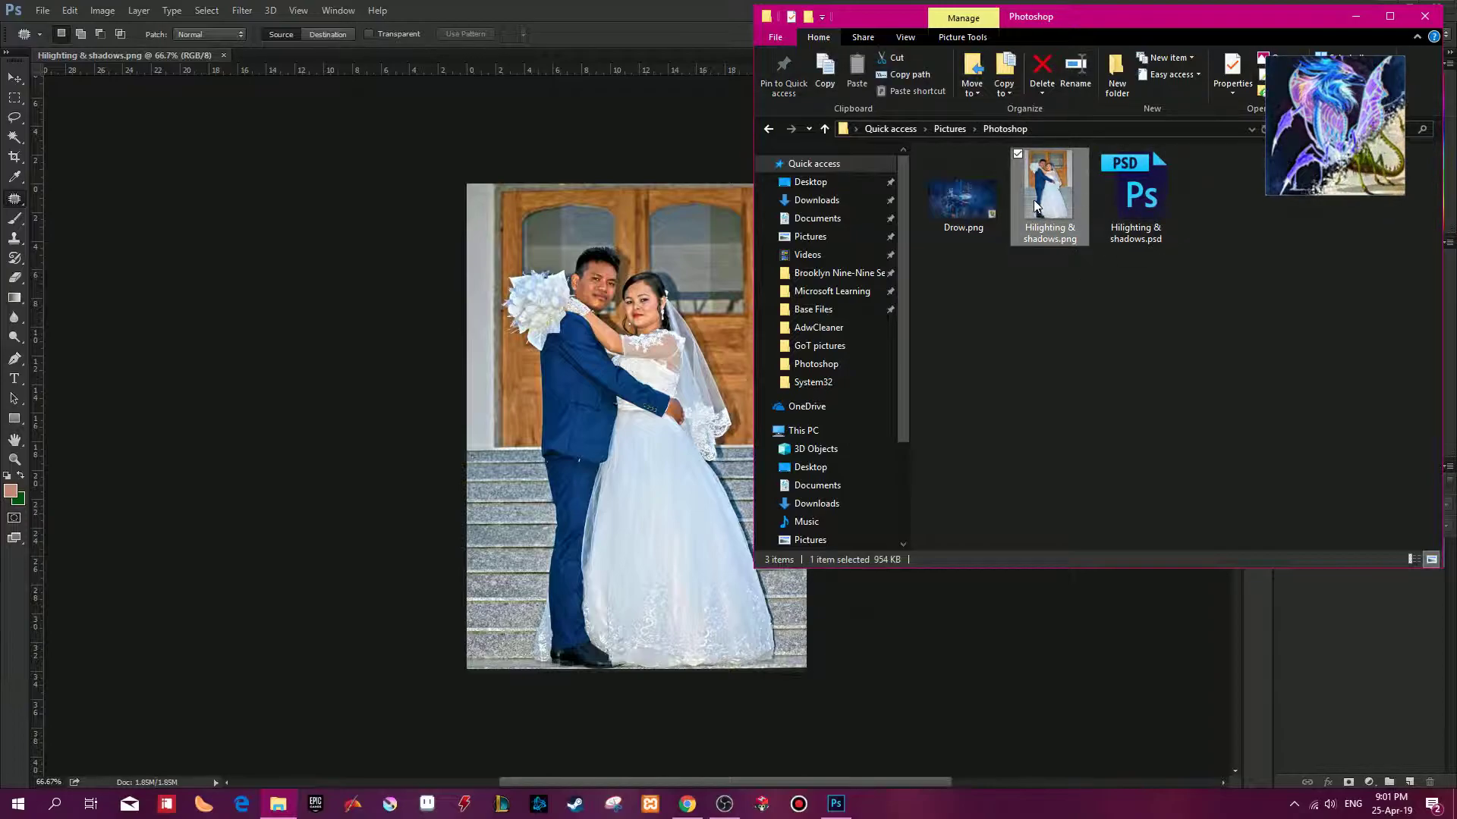
{"action": "mouse_move", "coordinate": [1033, 193]}
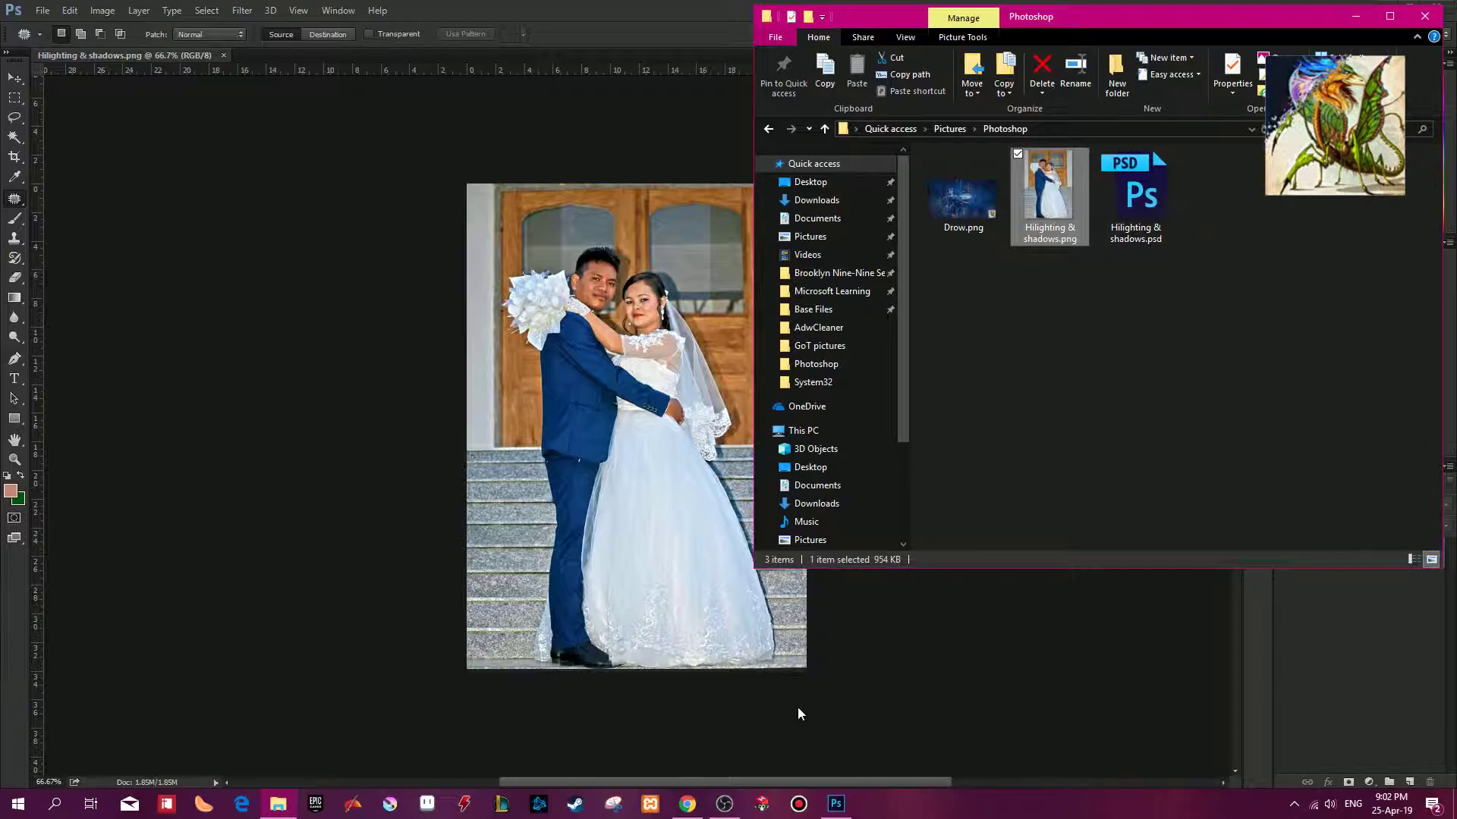
{"action": "mouse_move", "coordinate": [728, 800]}
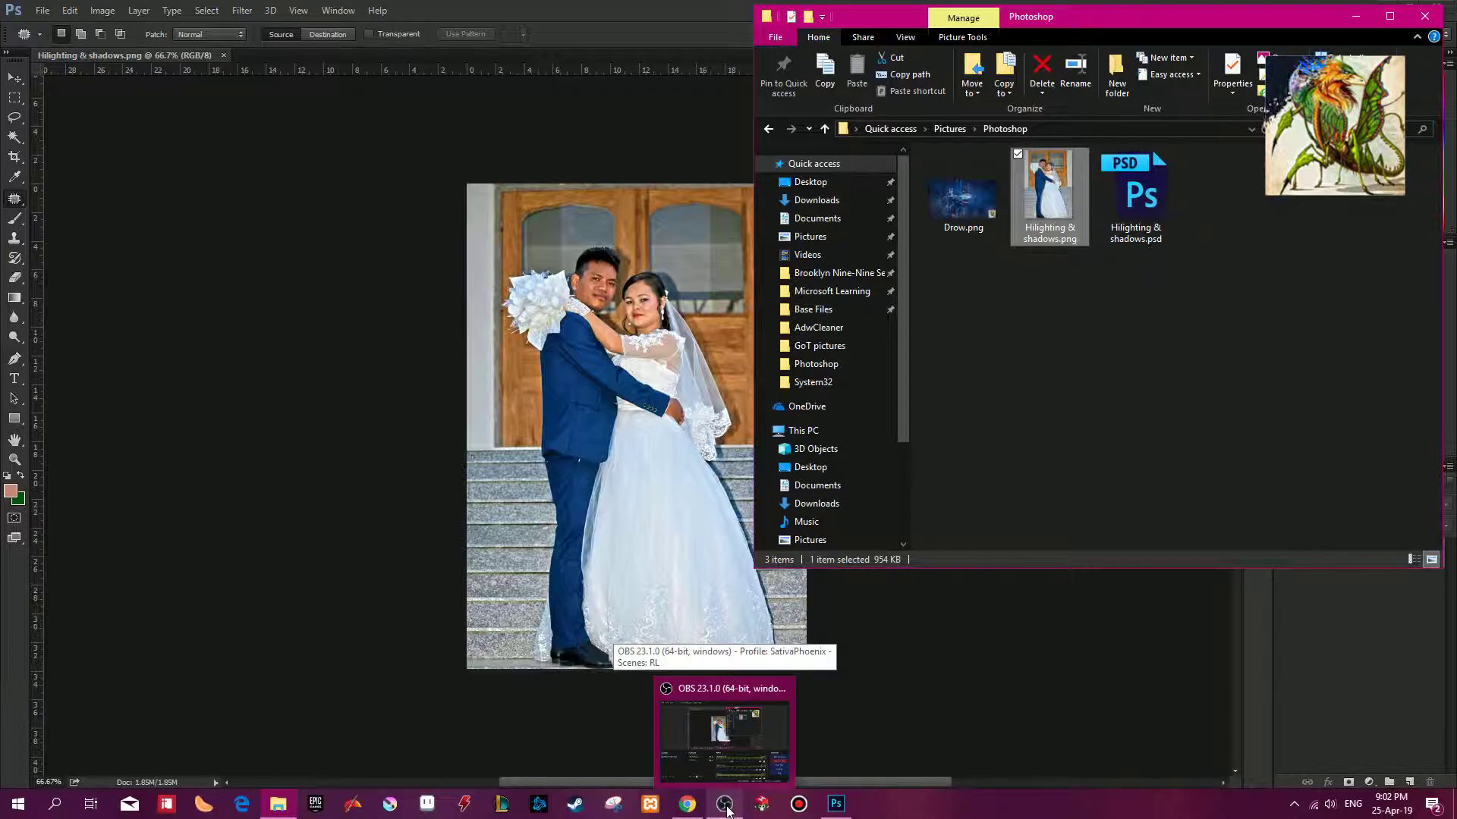
{"action": "left_click", "coordinate": [780, 732]}
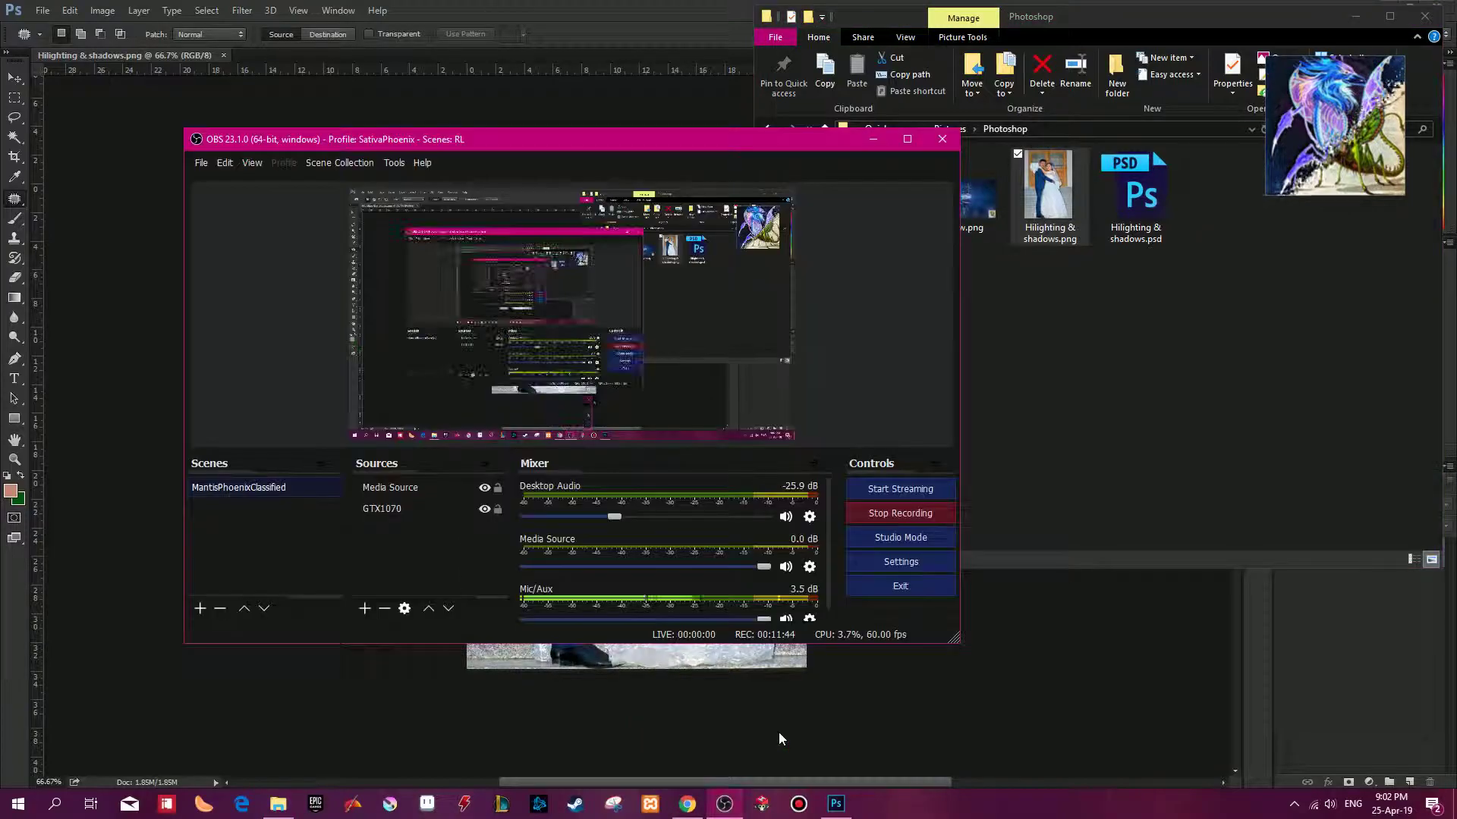